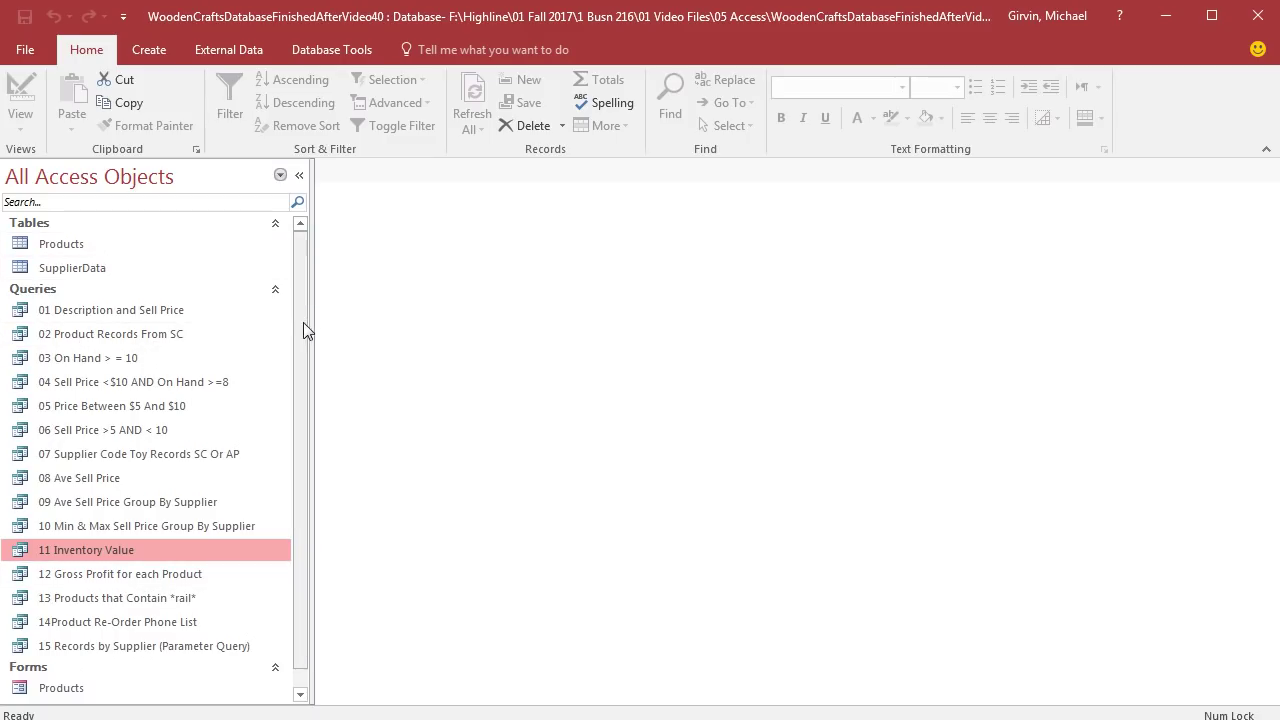
{"action": "scroll", "coordinate": [303, 322], "scroll_direction": "down", "scroll_amount": 1}
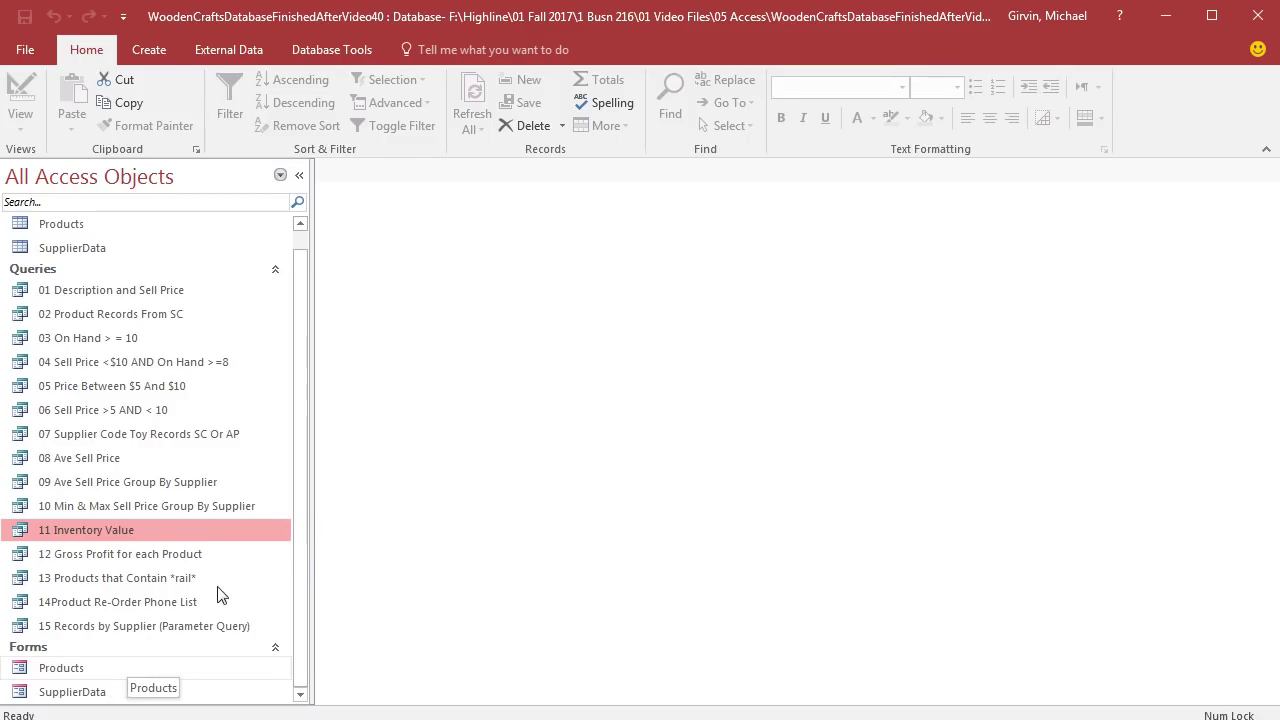
{"action": "scroll", "coordinate": [302, 483], "scroll_direction": "up", "scroll_amount": 1}
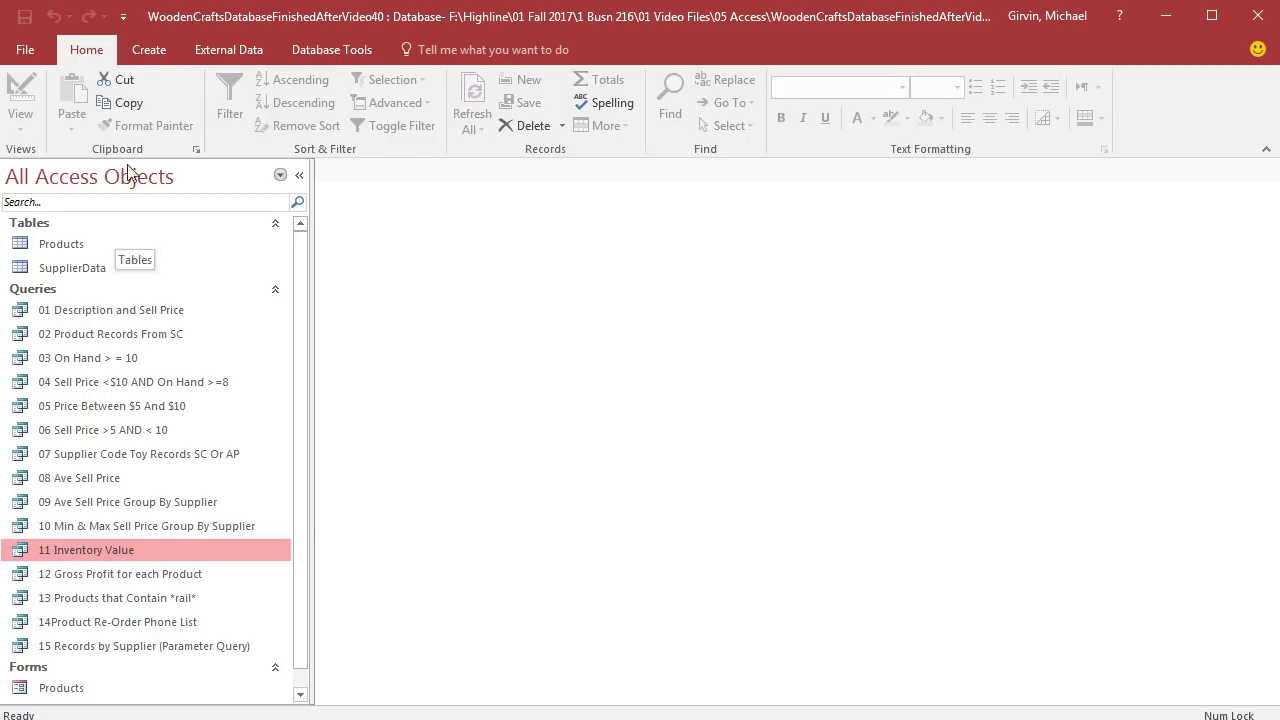
Step: Start a Report Wizard on query 11 Inventory Value with both Description and Inventory Value fields
{"action": "left_click", "coordinate": [143, 52]}
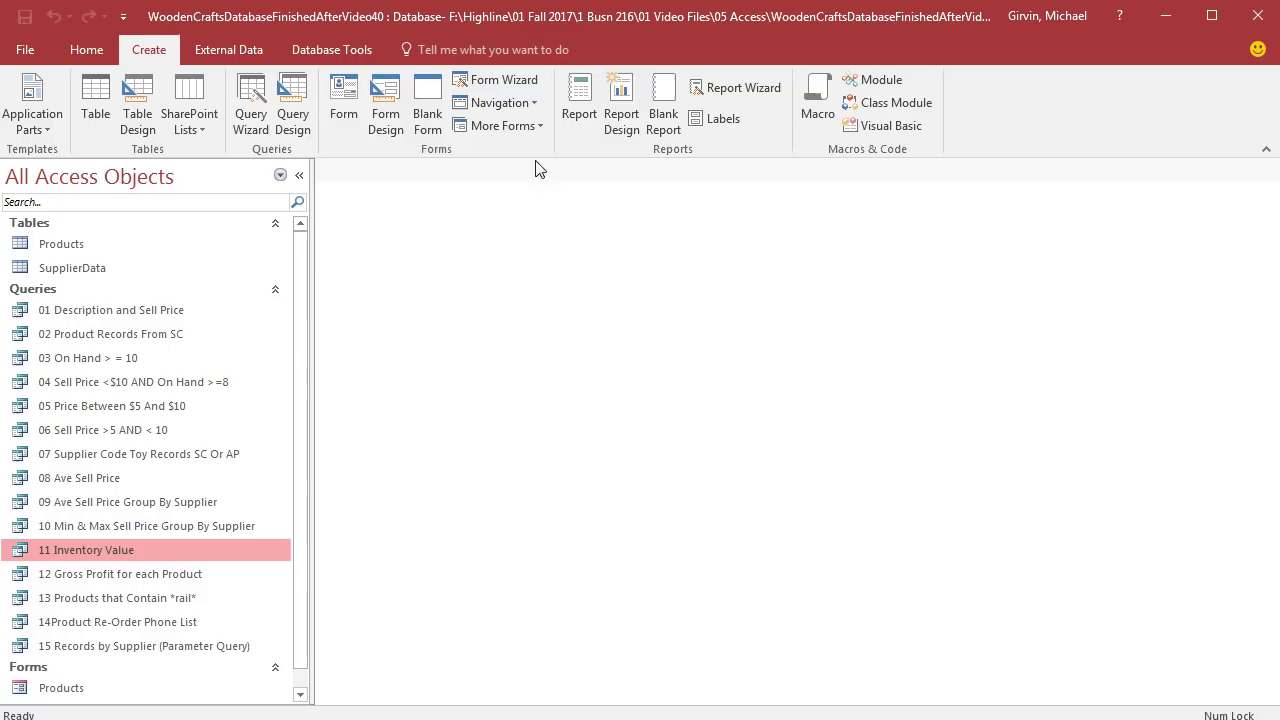
{"action": "left_click", "coordinate": [721, 92]}
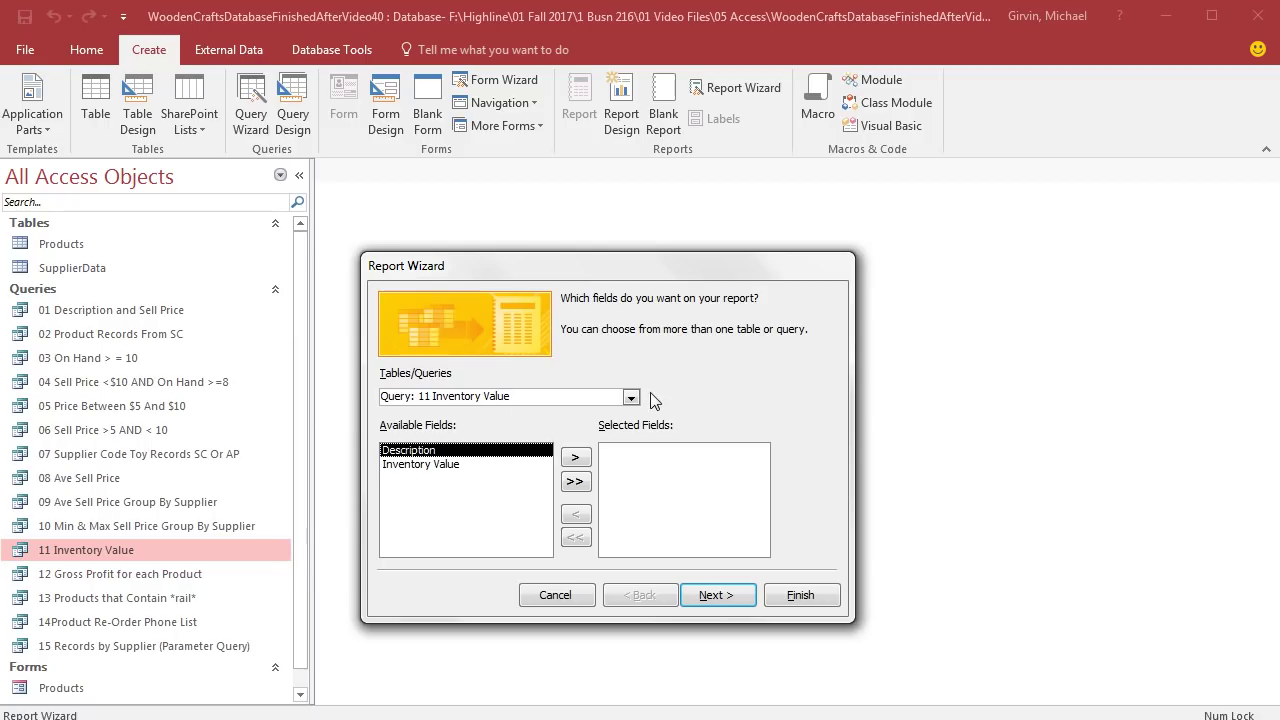
{"action": "left_click", "coordinate": [631, 398]}
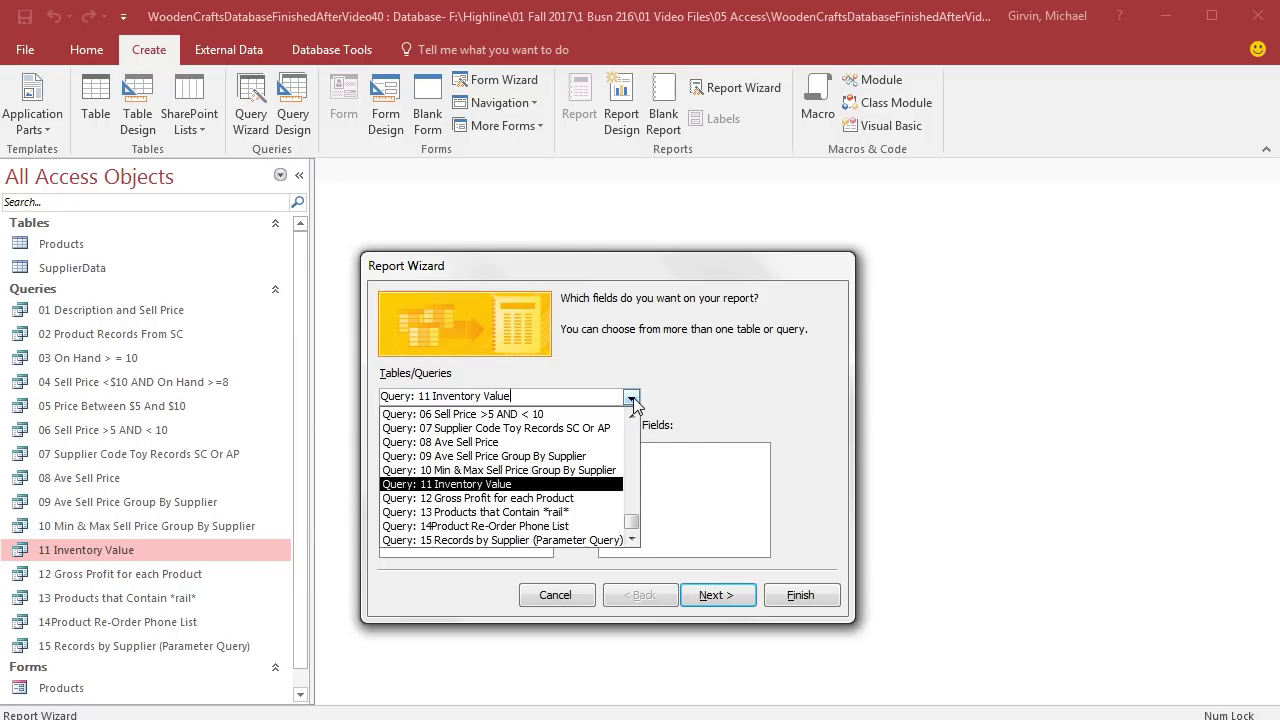
{"action": "left_click", "coordinate": [631, 398]}
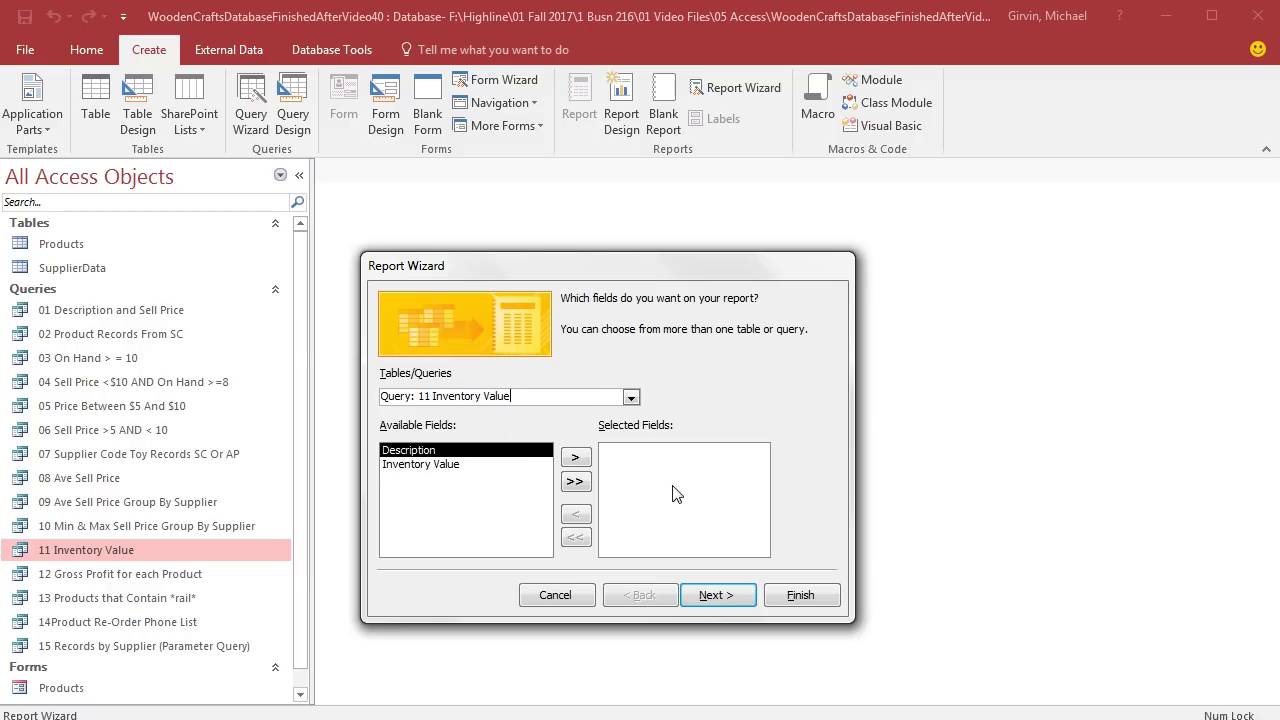
{"action": "left_click", "coordinate": [576, 483]}
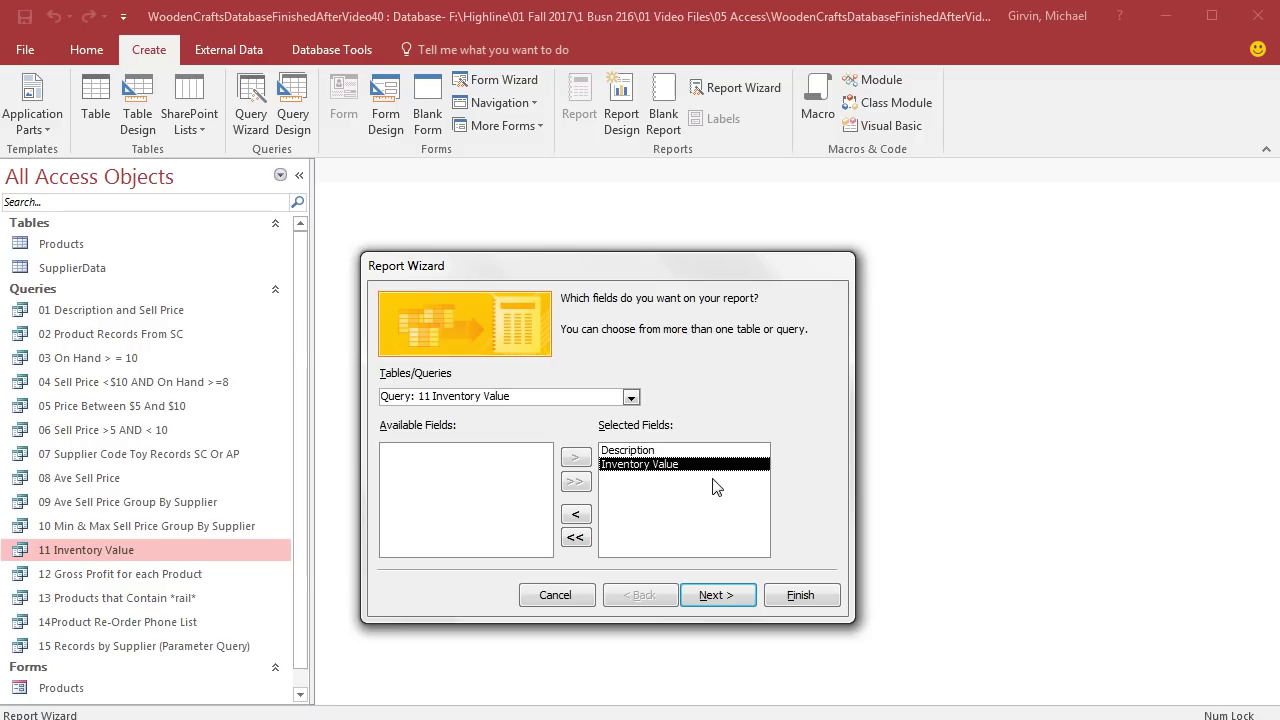
Step: Leave the report ungrouped and sort records ascending by Inventory Value
{"action": "left_click", "coordinate": [718, 594]}
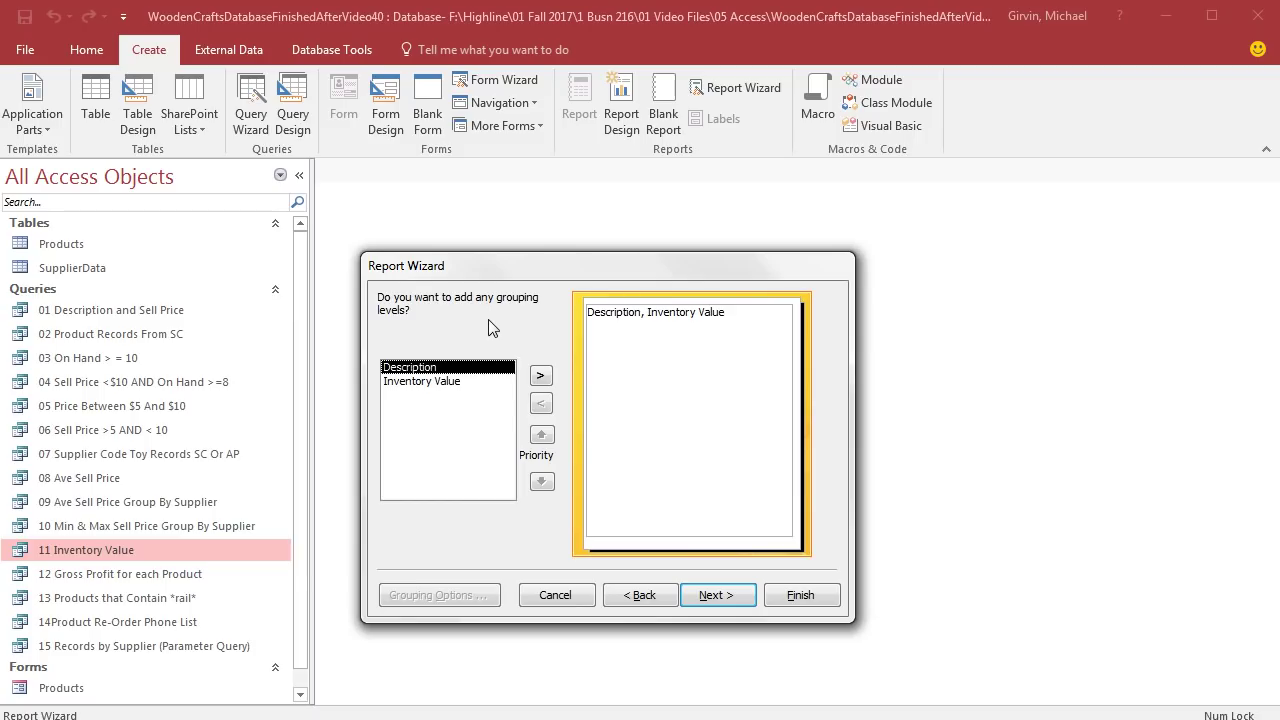
{"action": "left_click", "coordinate": [447, 386]}
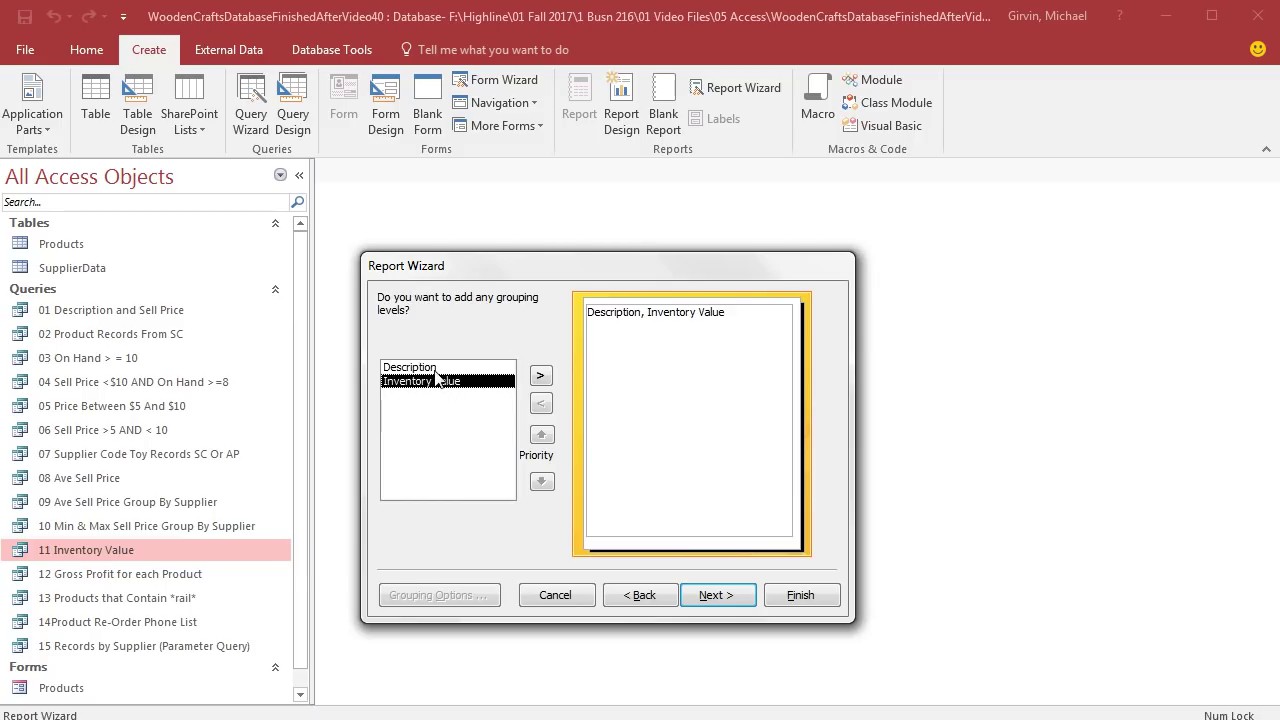
{"action": "left_click", "coordinate": [435, 370]}
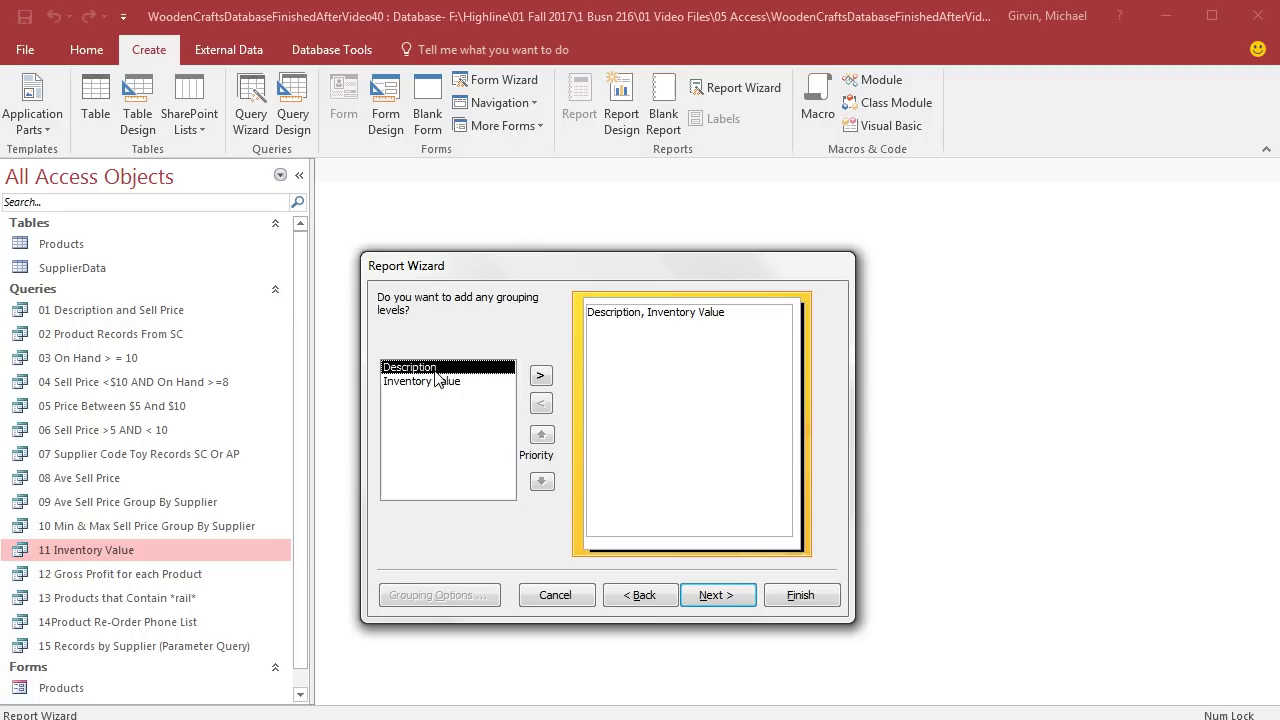
{"action": "left_click", "coordinate": [436, 385]}
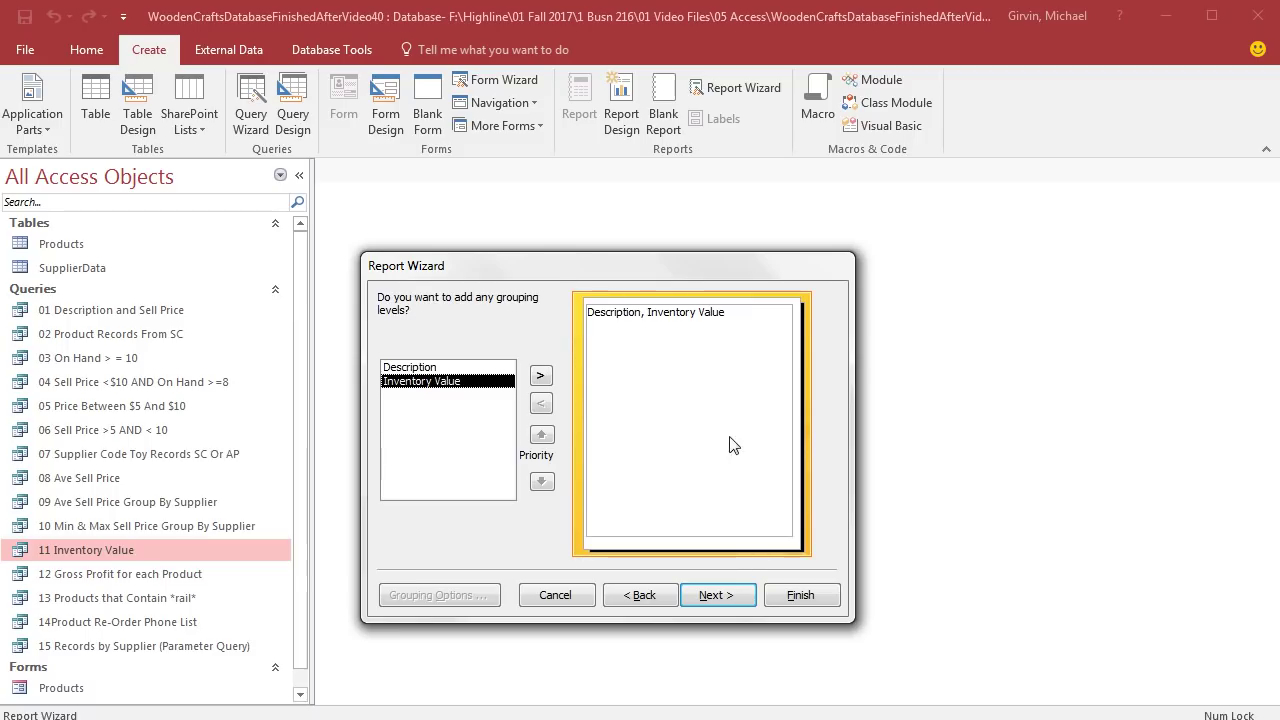
{"action": "left_click", "coordinate": [738, 597]}
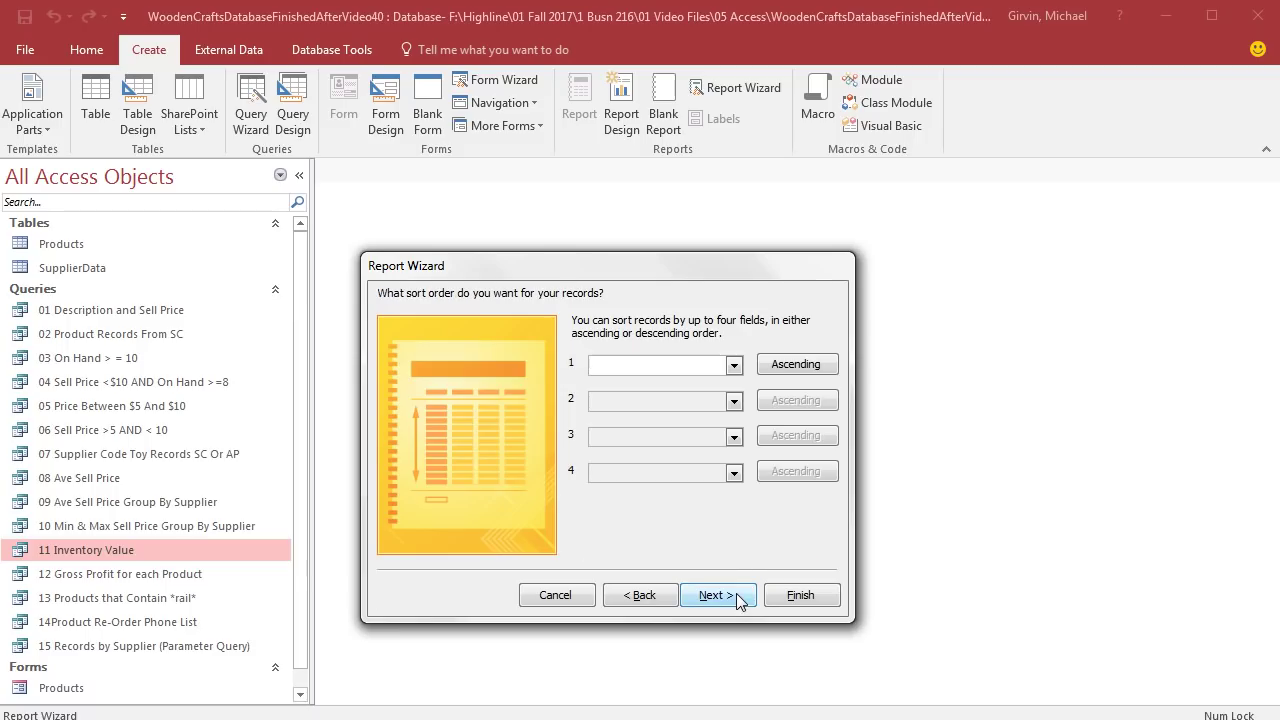
{"action": "left_click", "coordinate": [734, 366]}
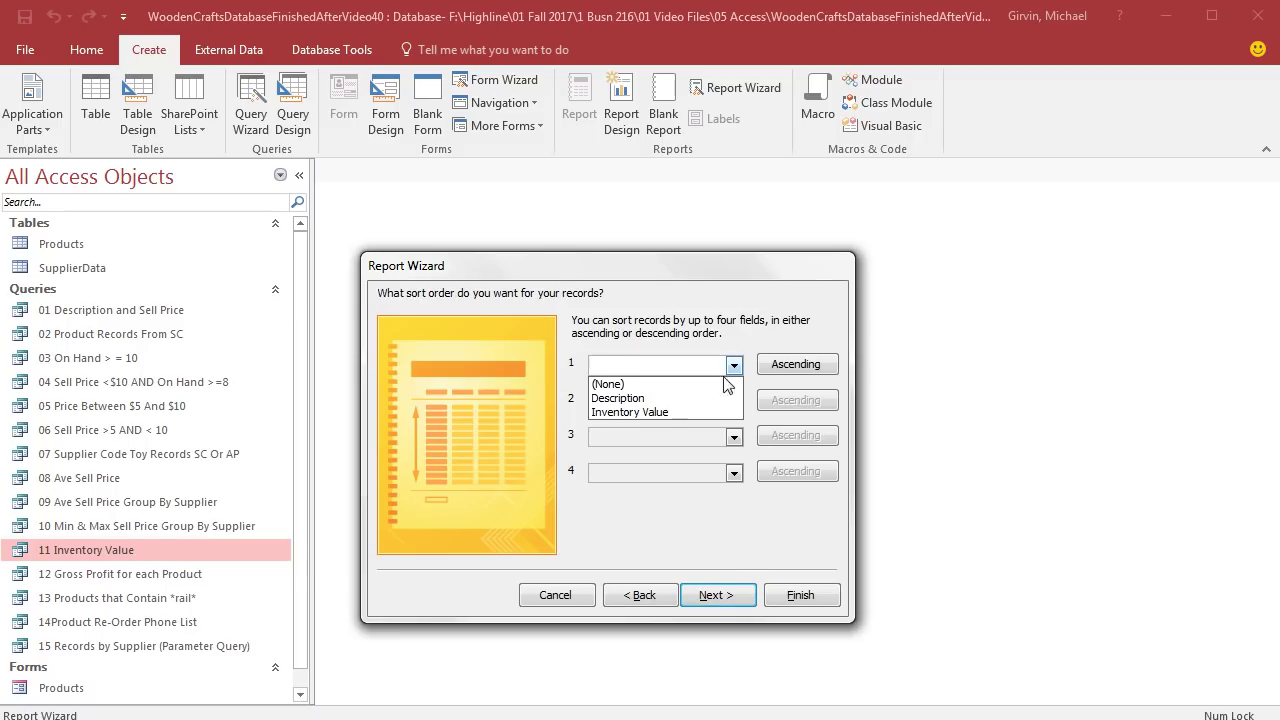
{"action": "left_click", "coordinate": [681, 412]}
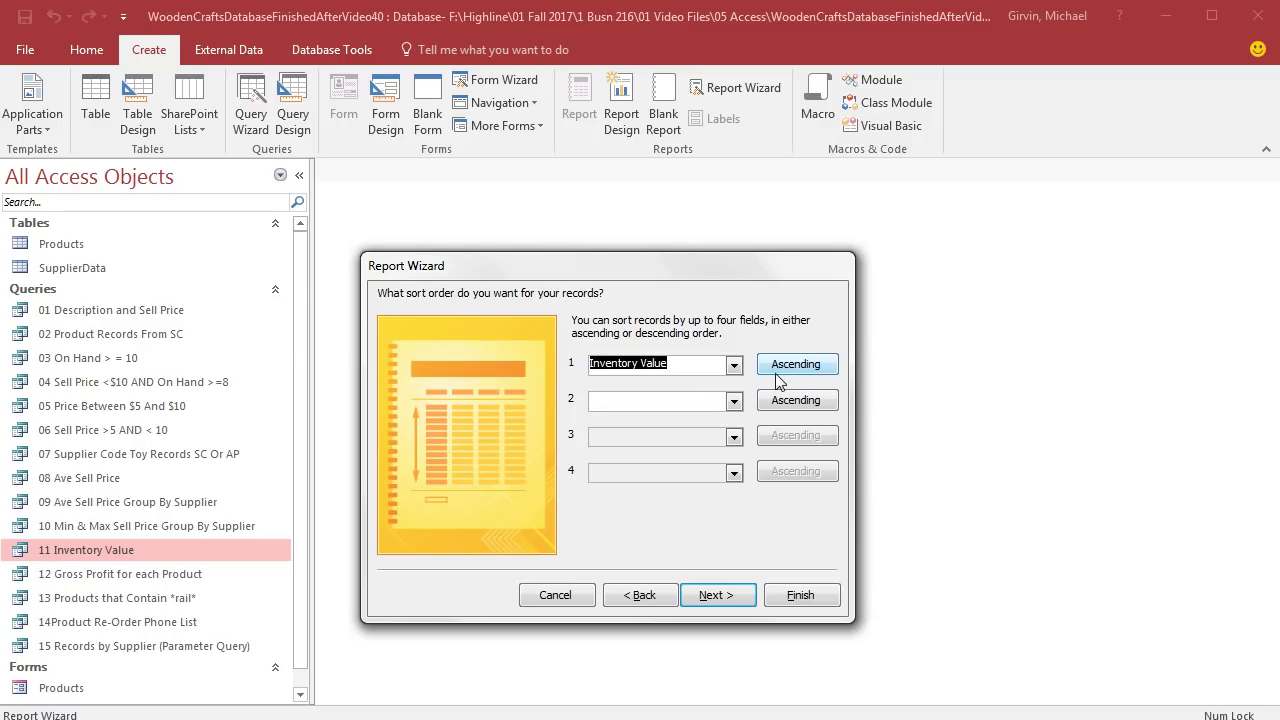
Step: Choose a tabular, portrait layout for the report
{"action": "left_click", "coordinate": [727, 596]}
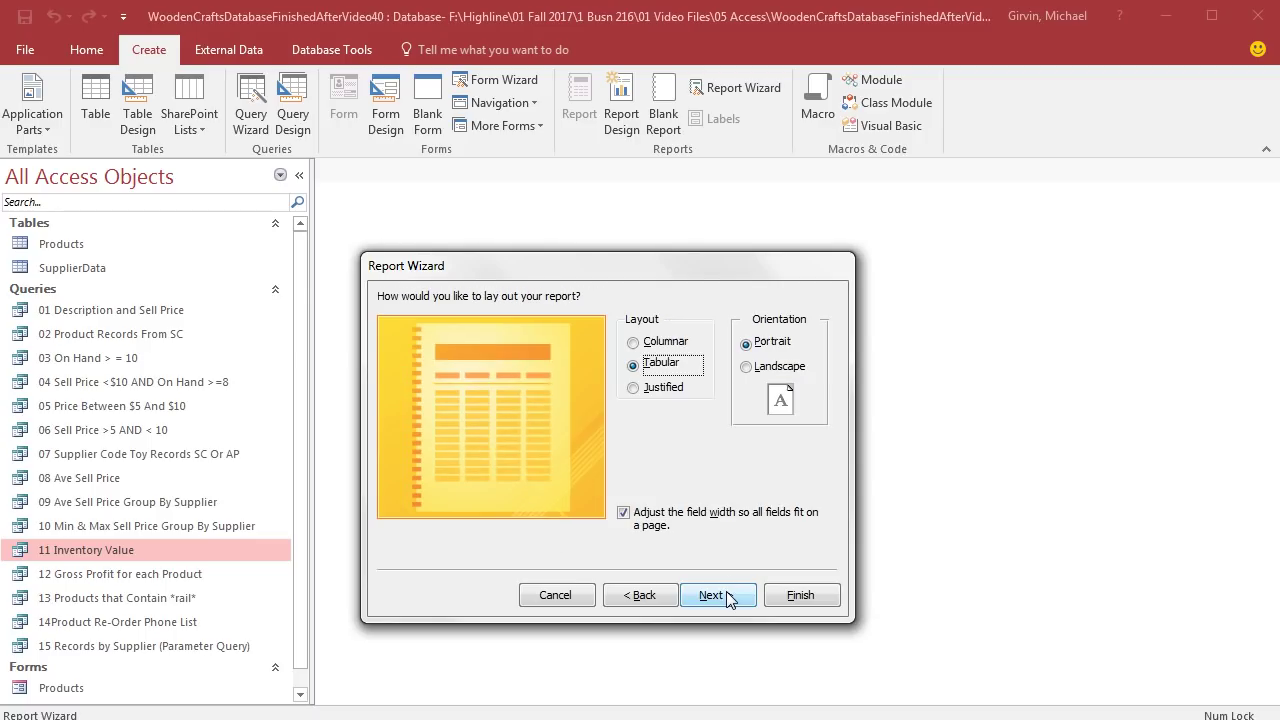
{"action": "left_click", "coordinate": [638, 344]}
{"action": "left_click", "coordinate": [634, 366]}
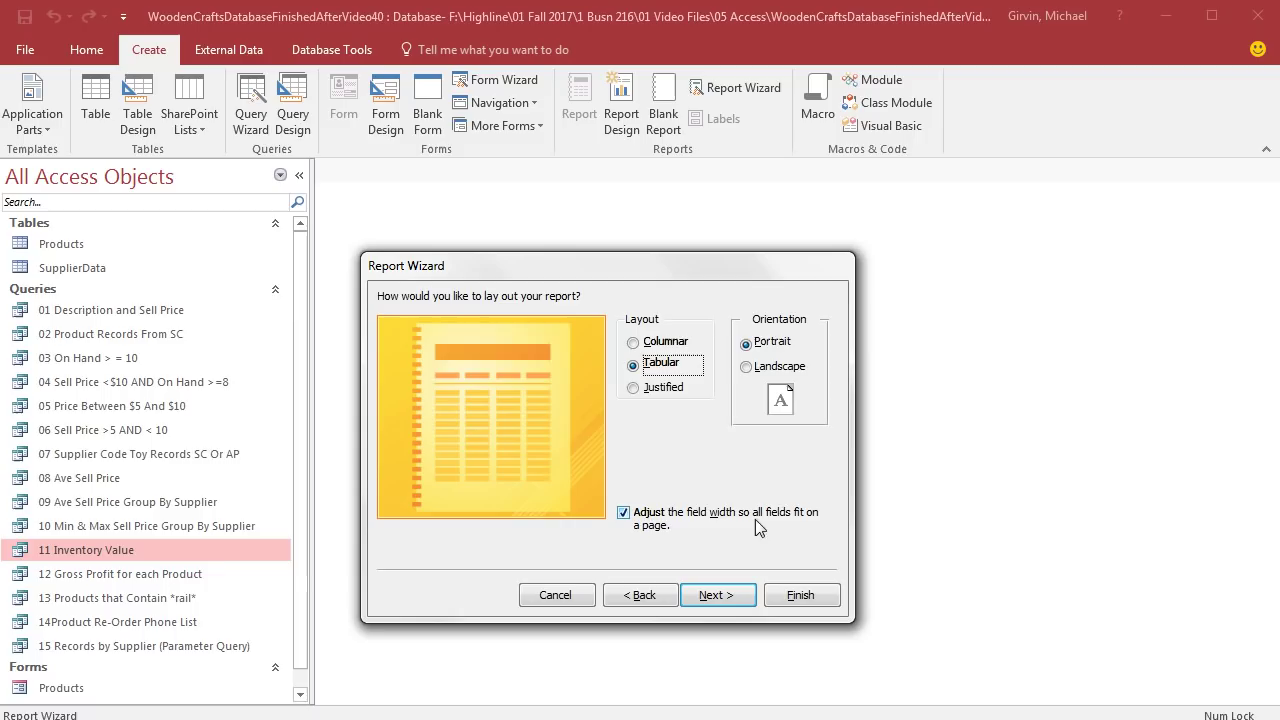
{"action": "left_click", "coordinate": [733, 600]}
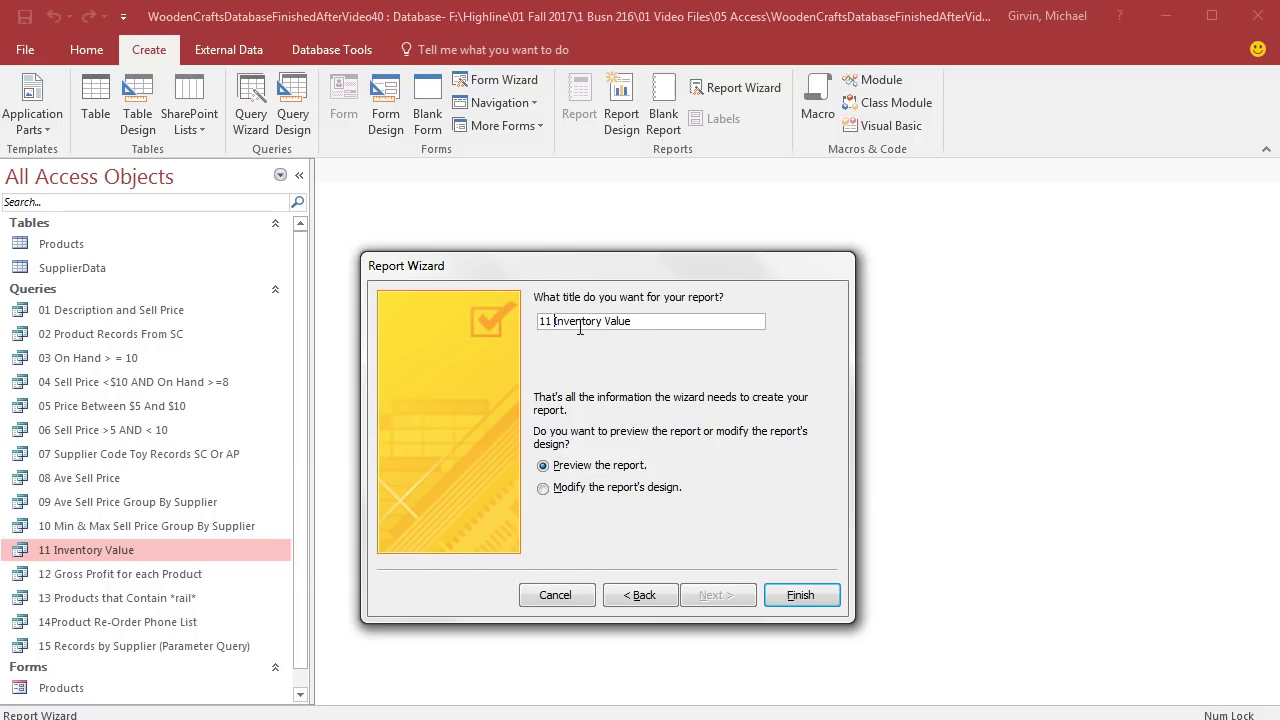
Step: Shorten the title to 'Inventory Value' and finish the wizard with a preview
{"action": "key", "text": "BackSpace"}
{"action": "key", "text": "BackSpace"}
{"action": "key", "text": "BackSpace"}
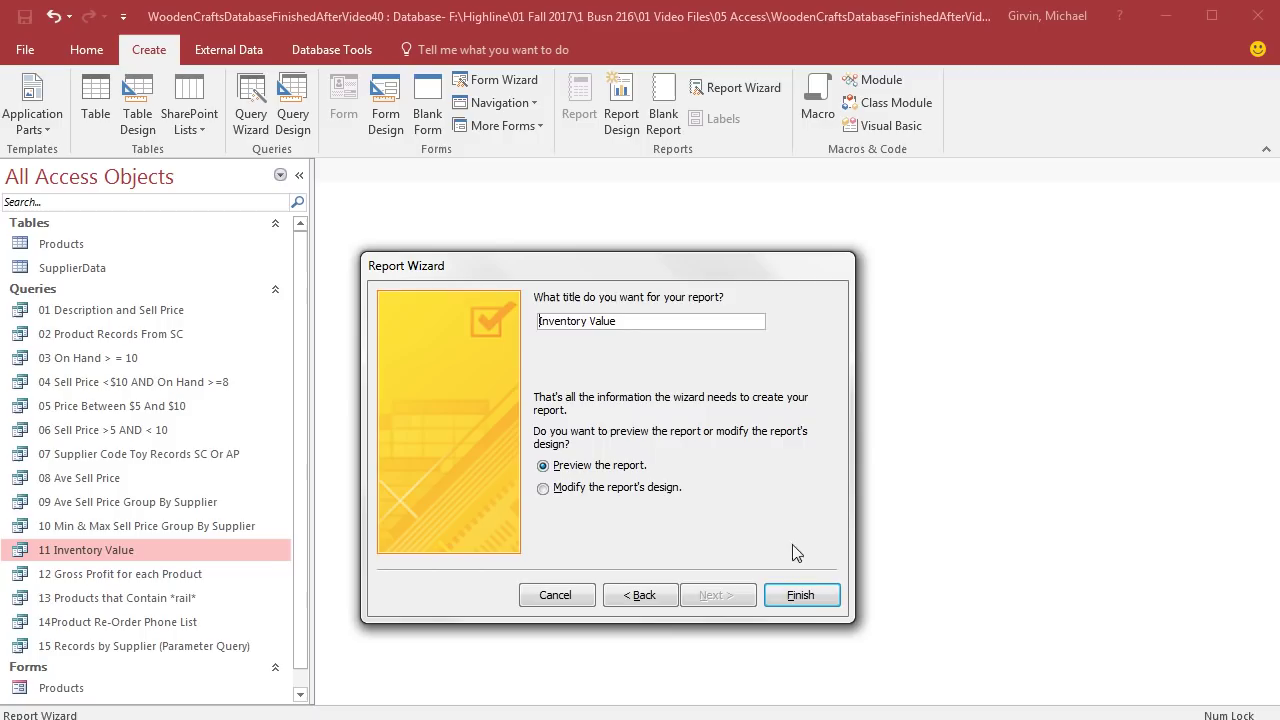
{"action": "left_click", "coordinate": [805, 600]}
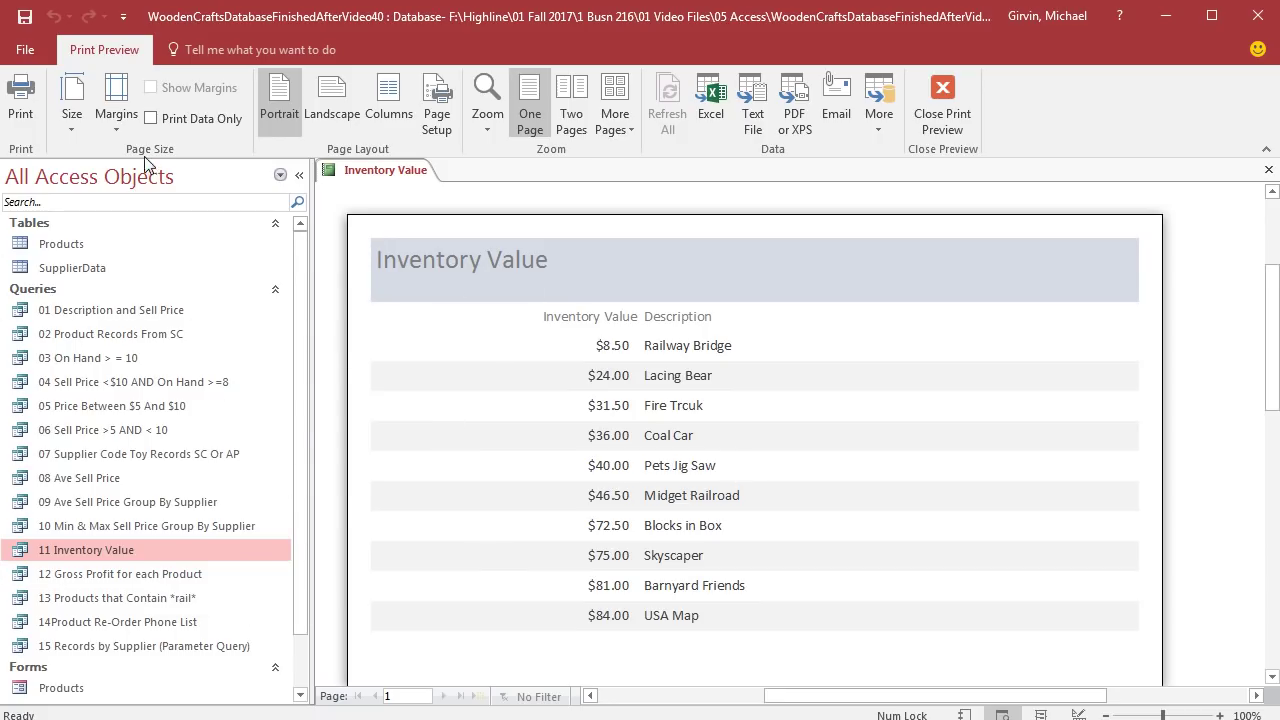
Step: Close the print preview and switch the report to Layout View
{"action": "left_click", "coordinate": [946, 90]}
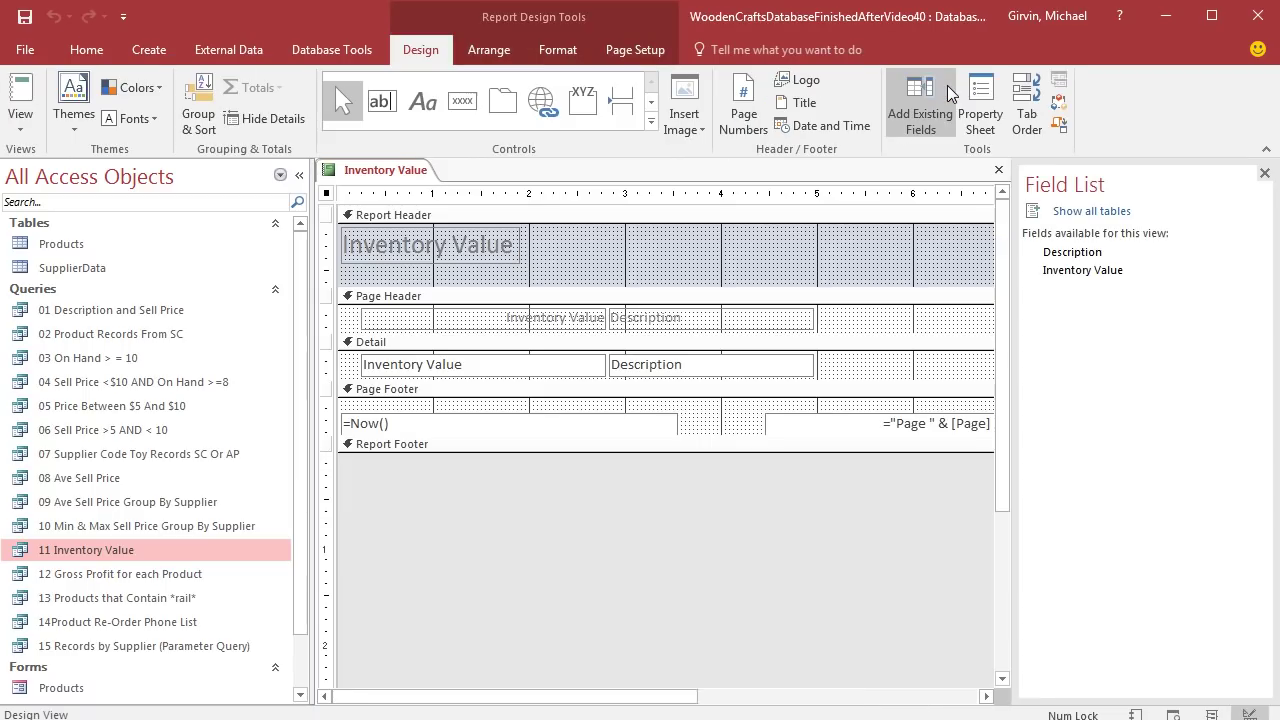
{"action": "left_click", "coordinate": [21, 132]}
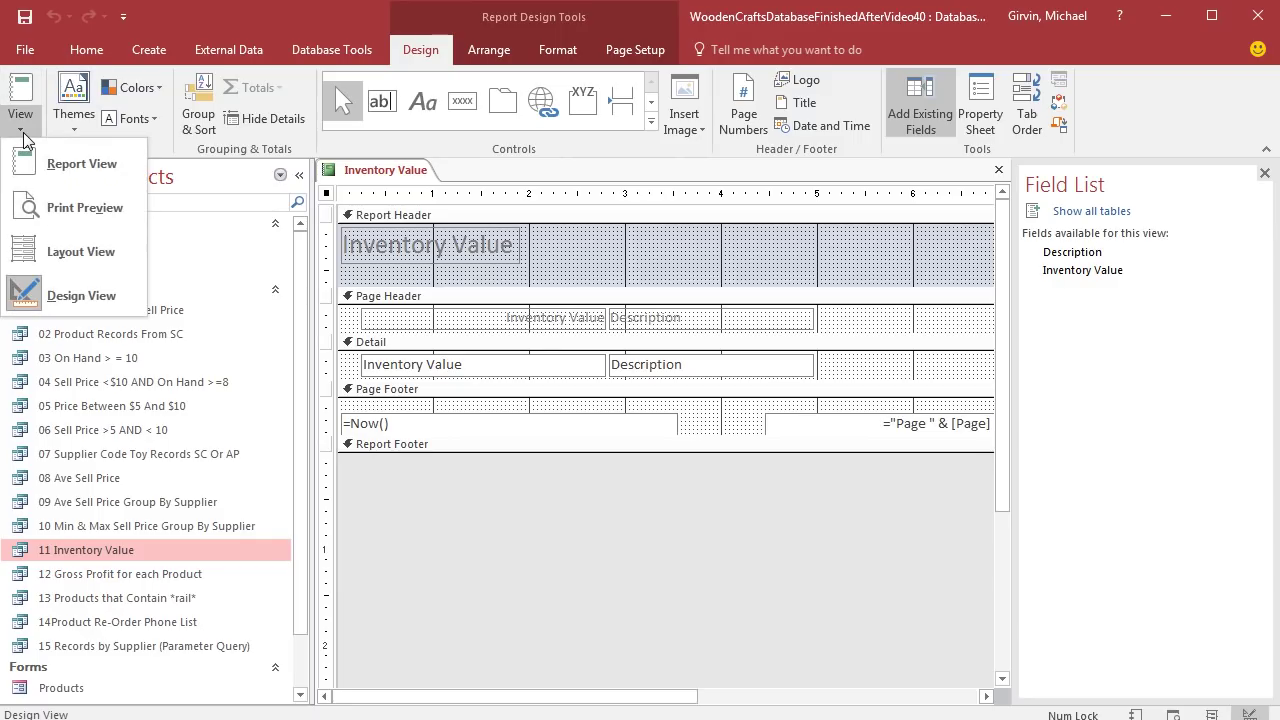
{"action": "left_click", "coordinate": [88, 252]}
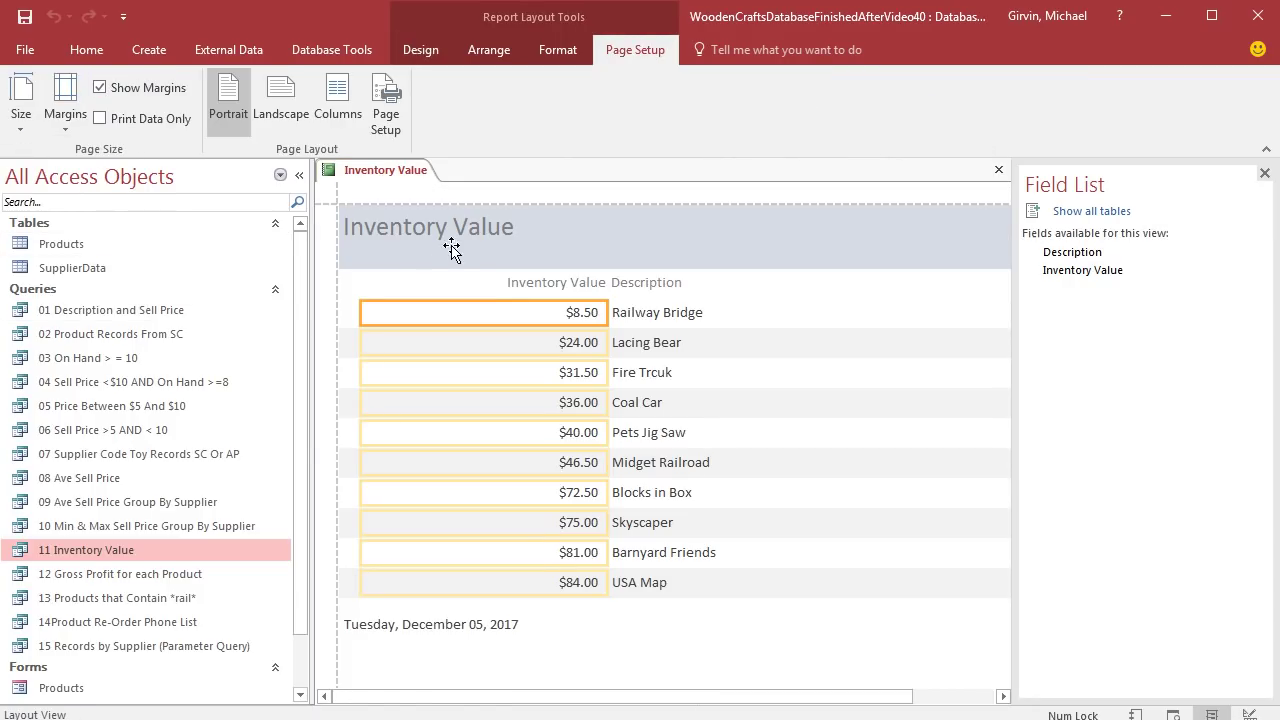
Step: Narrow the Inventory Value column and widen the Description column to the left
{"action": "left_click", "coordinate": [573, 285]}
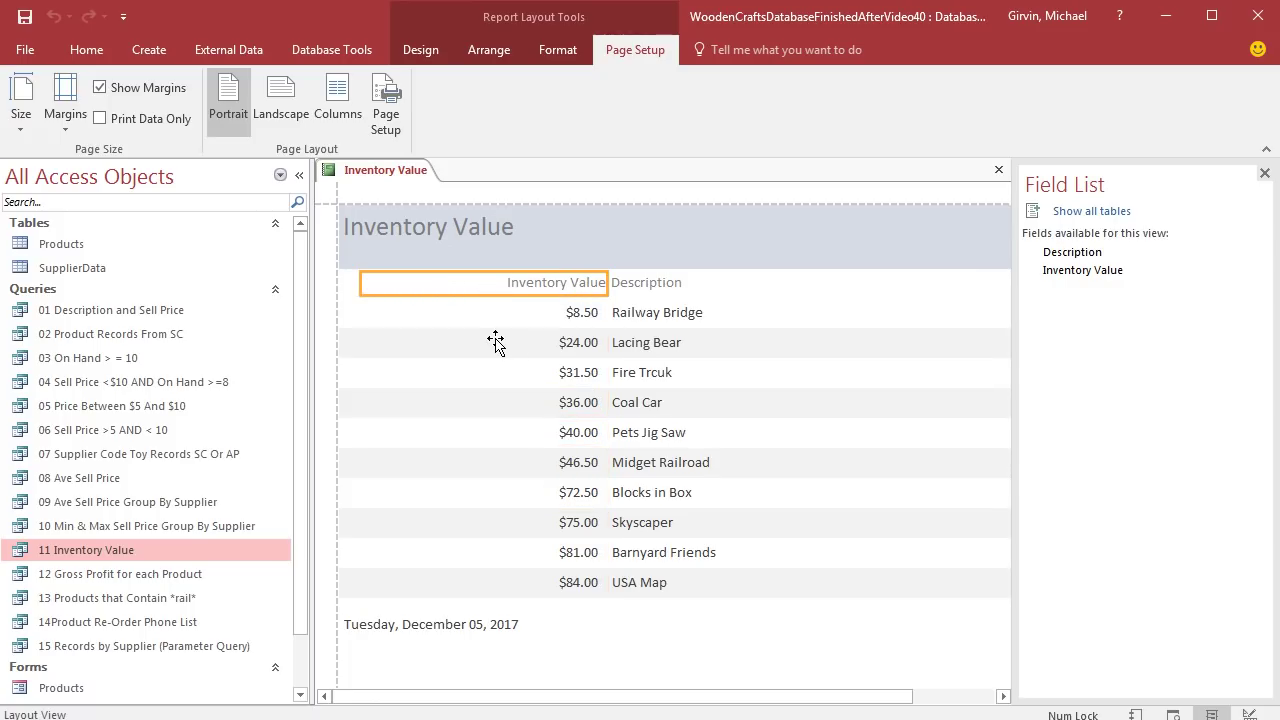
{"action": "key", "text": "ctrl"}
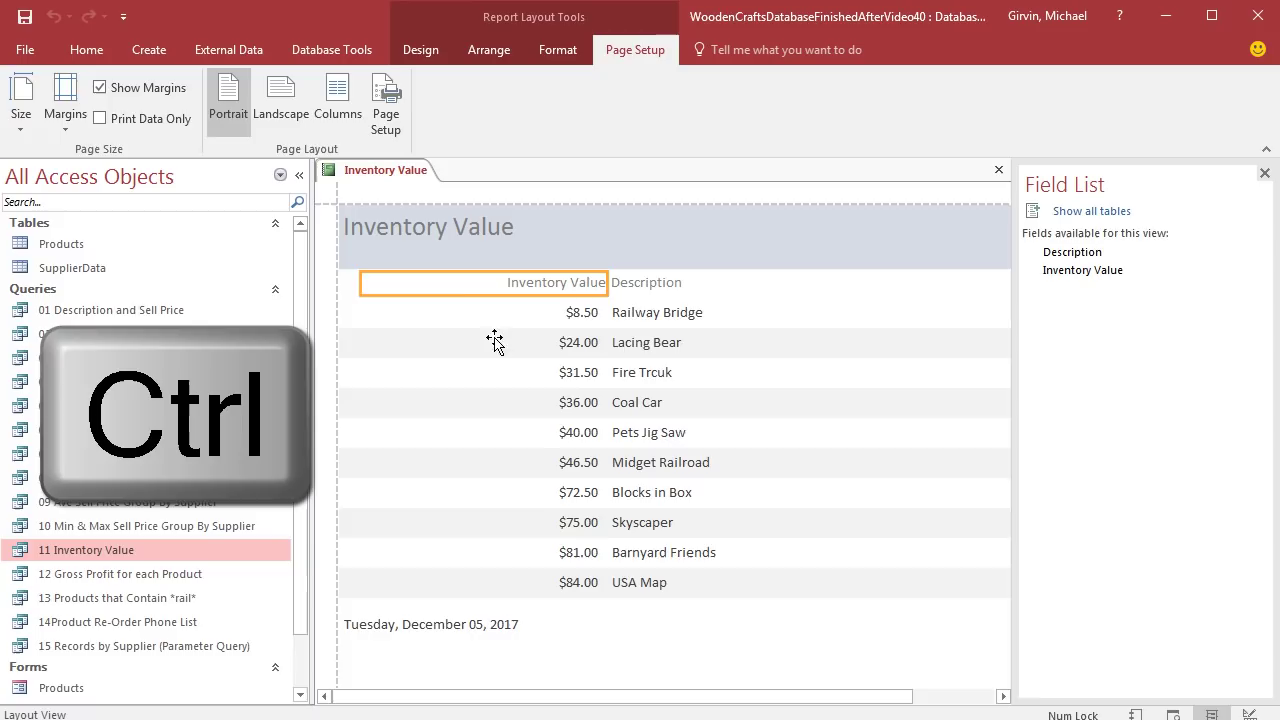
{"action": "left_click", "coordinate": [485, 316], "text": "ctrl"}
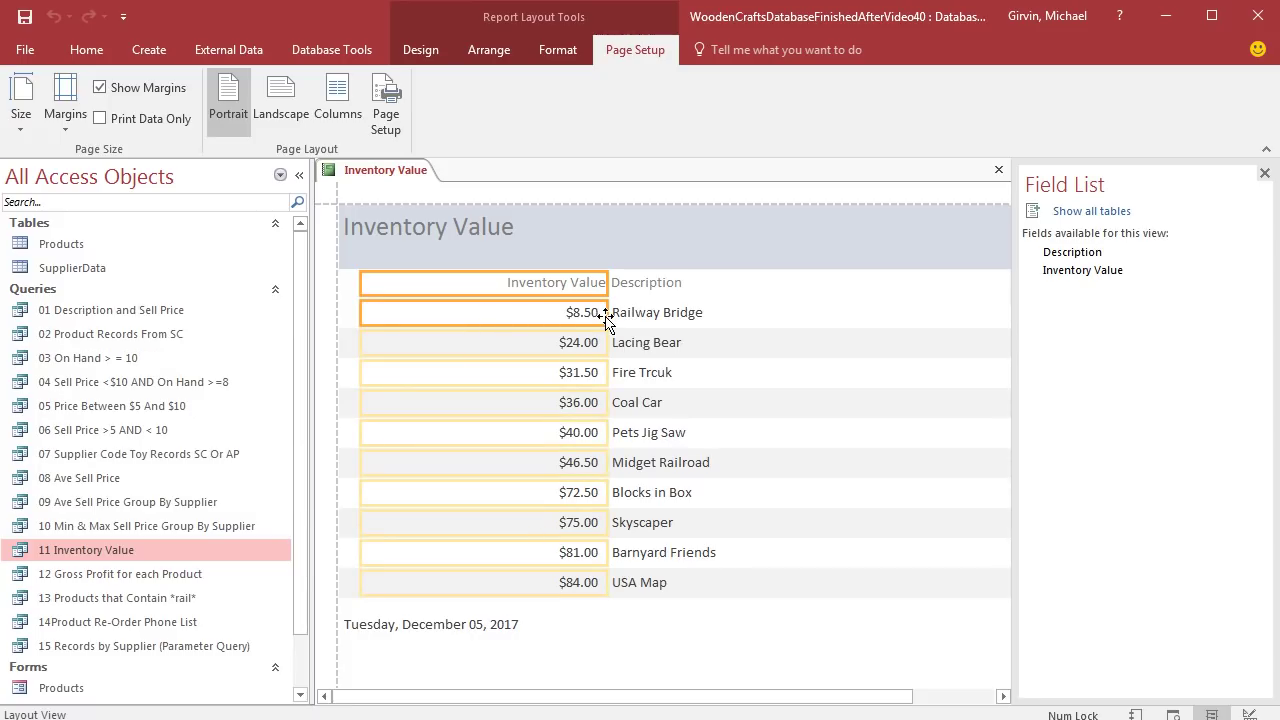
{"action": "left_click_drag", "start_coordinate": [606, 313], "coordinate": [516, 315]}
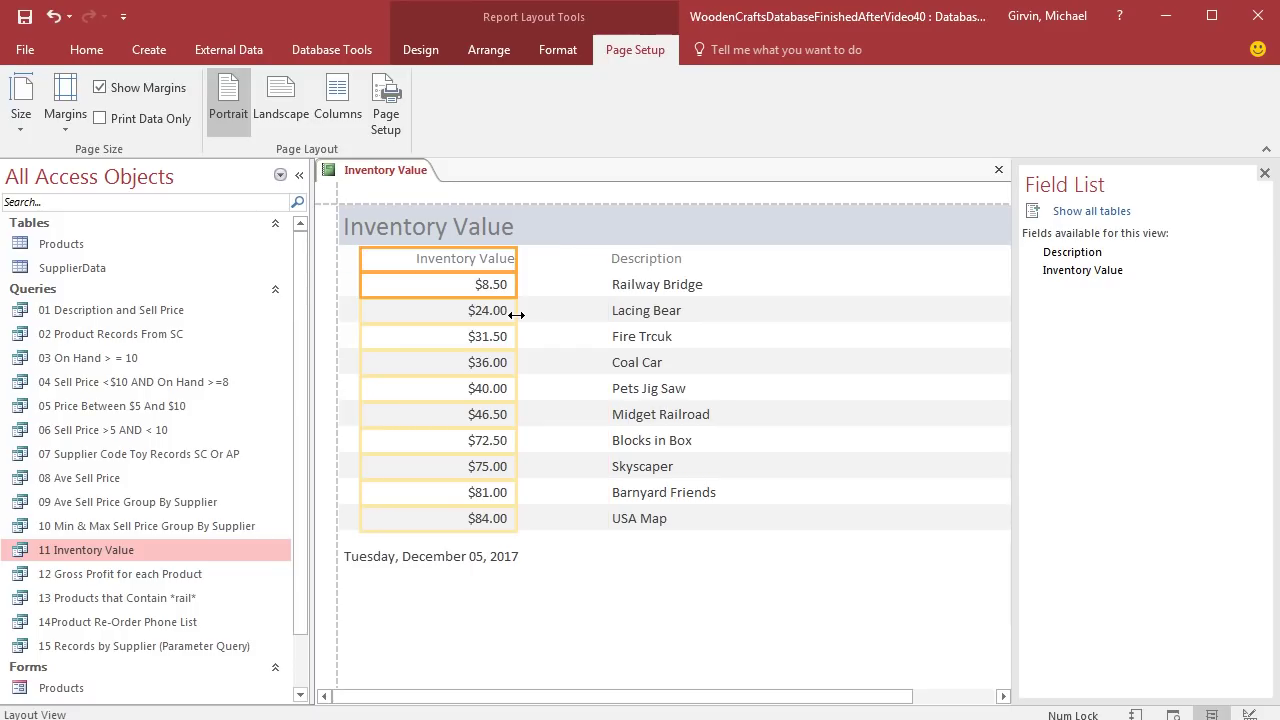
{"action": "left_click", "coordinate": [642, 258]}
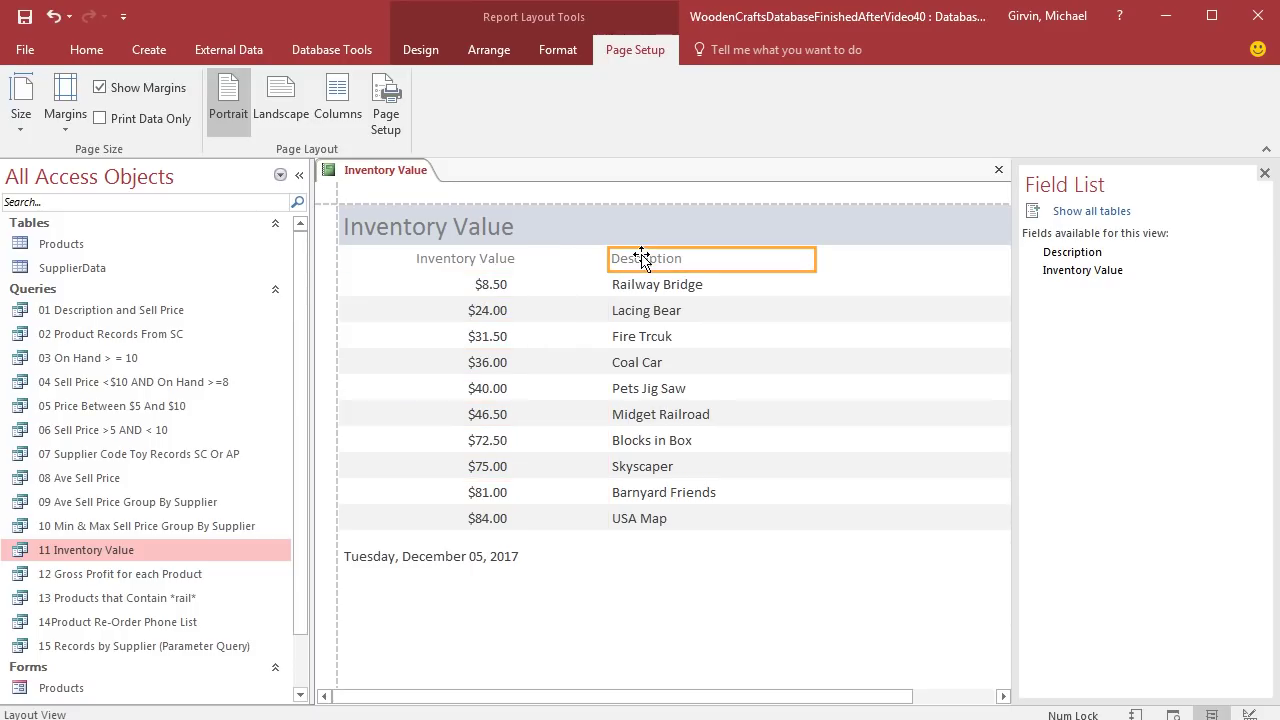
{"action": "left_click", "coordinate": [660, 290], "text": "ctrl"}
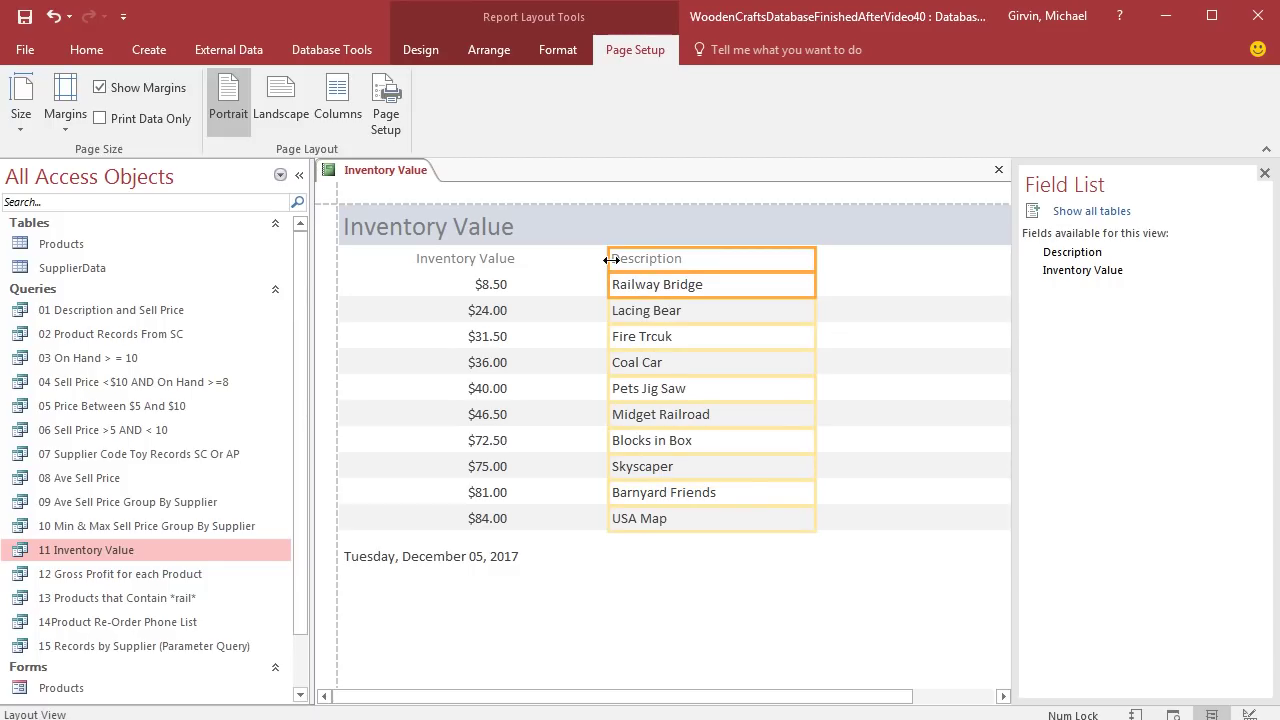
{"action": "left_click_drag", "start_coordinate": [607, 259], "coordinate": [565, 258]}
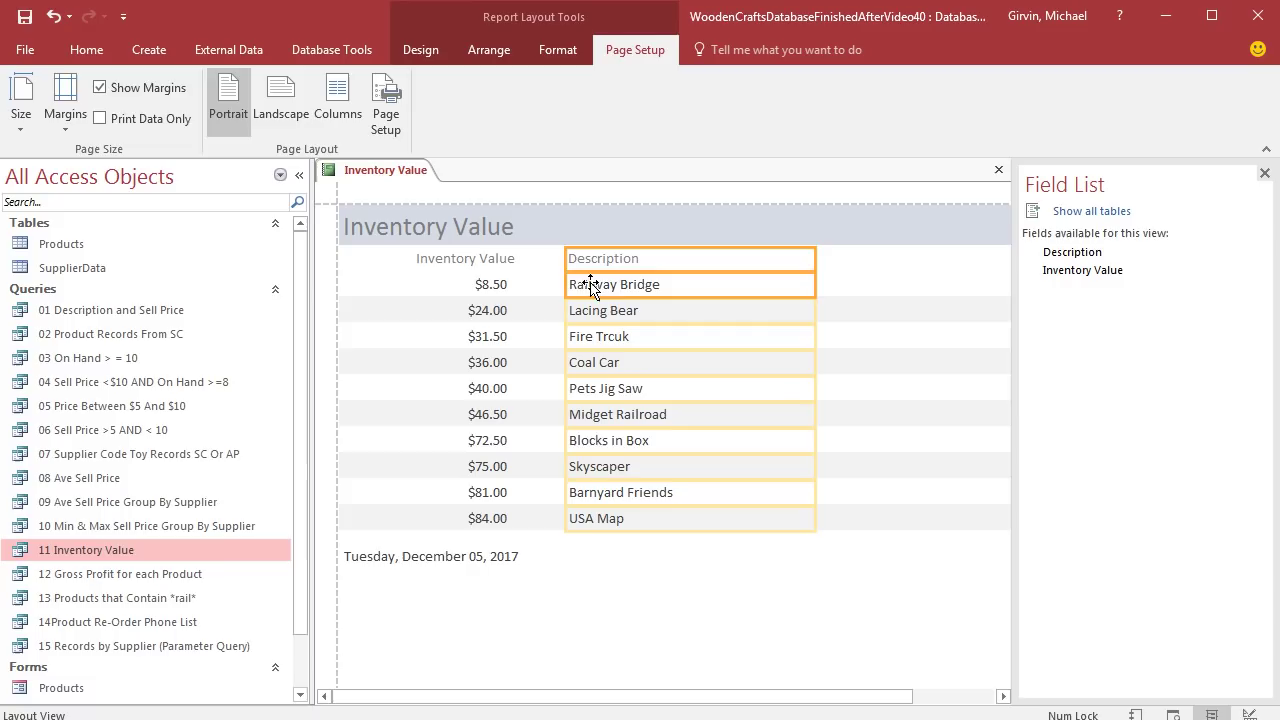
{"action": "left_click", "coordinate": [474, 296]}
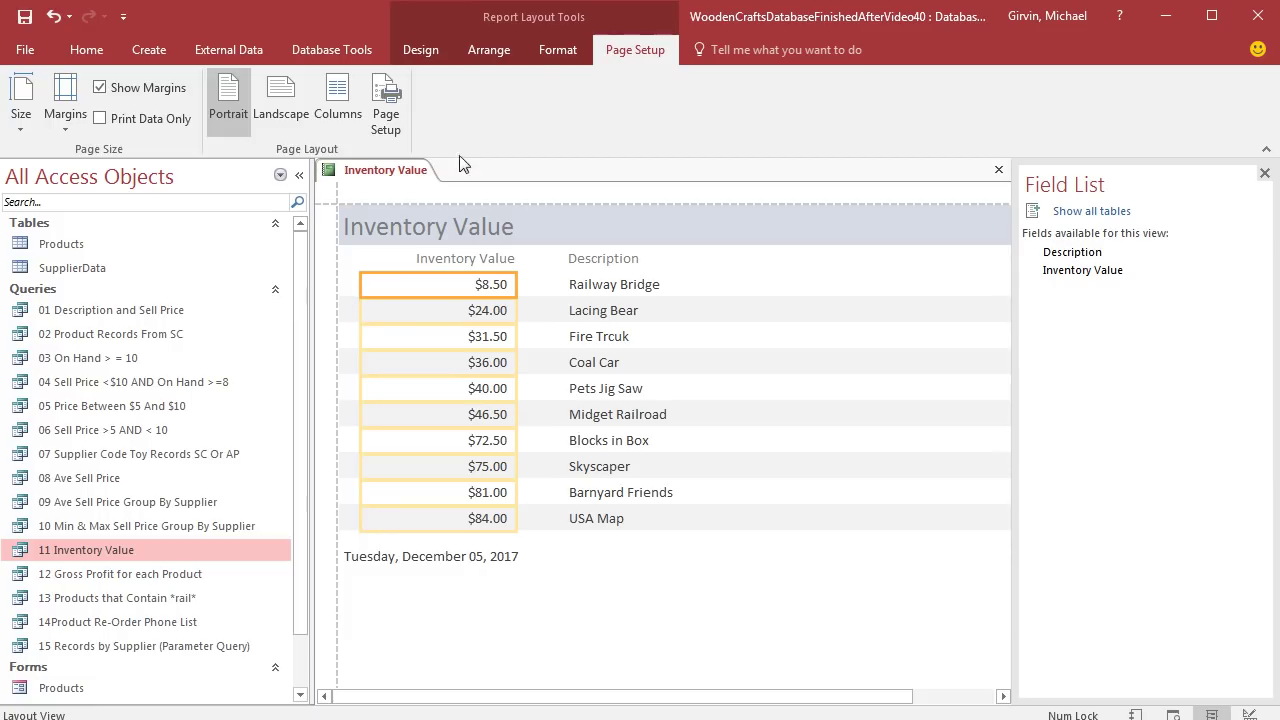
Step: Centre the Inventory Value amounts
{"action": "left_click", "coordinate": [545, 52]}
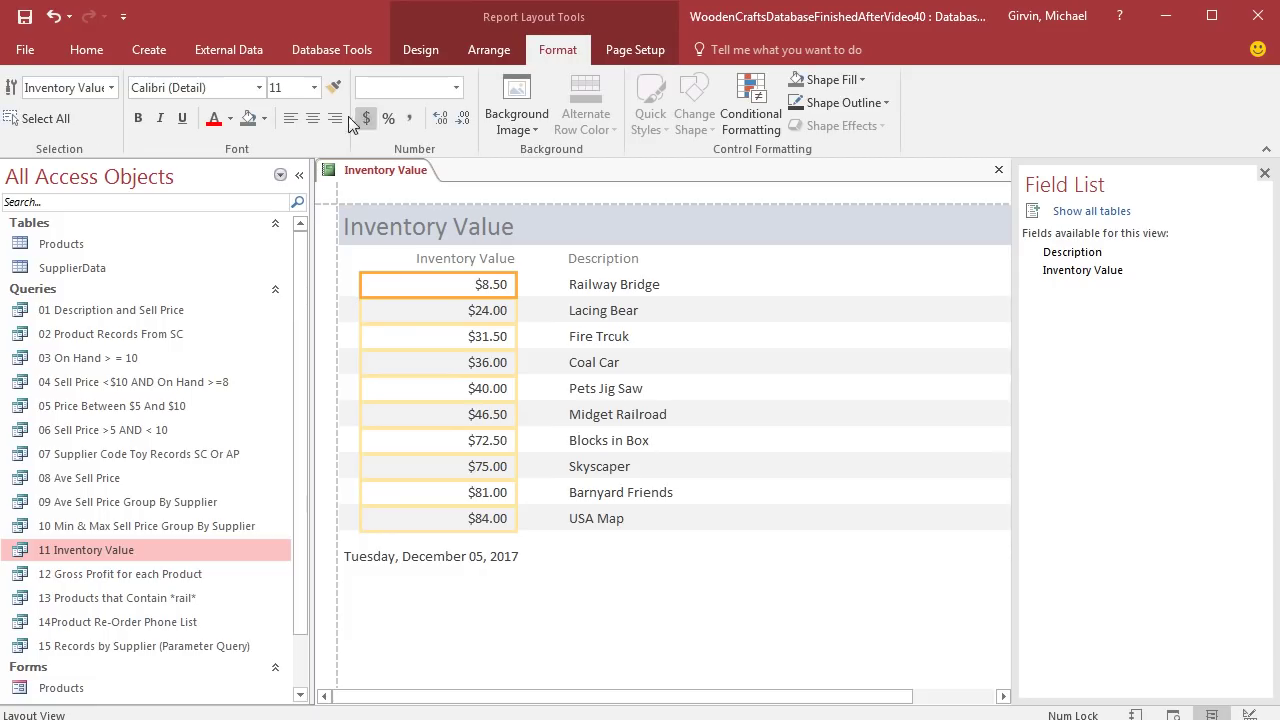
{"action": "left_click", "coordinate": [290, 119]}
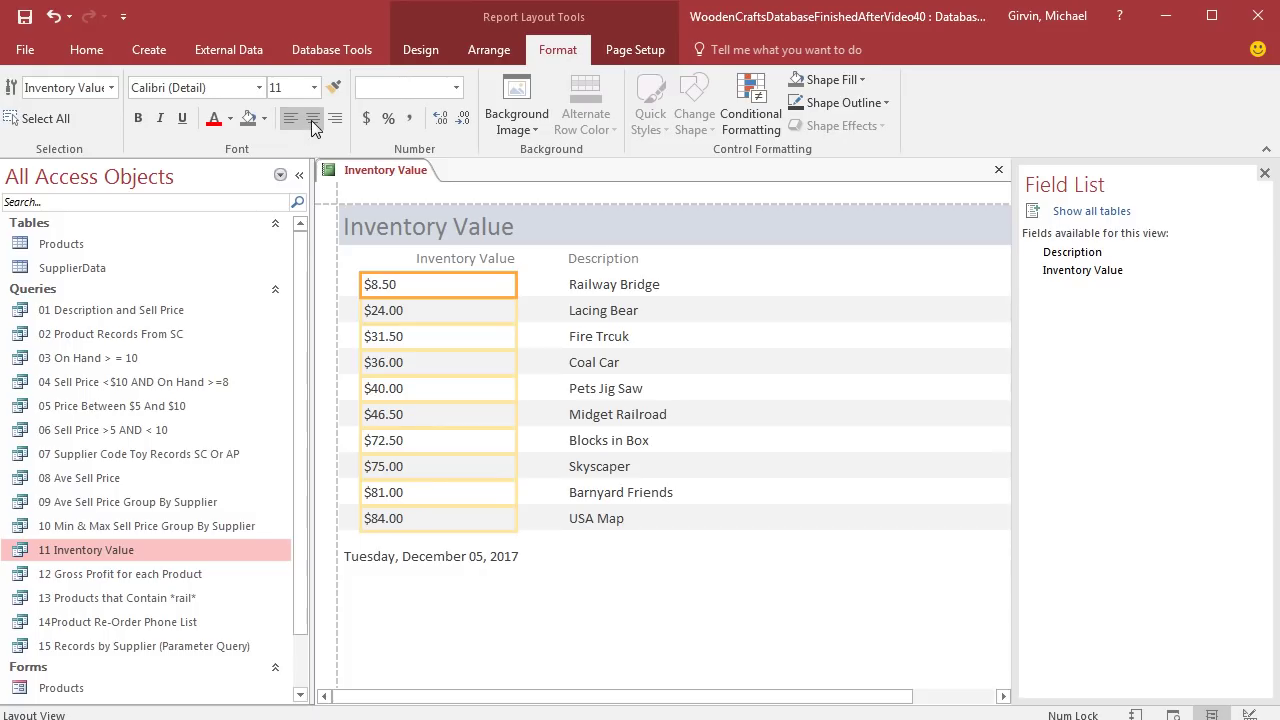
{"action": "left_click", "coordinate": [311, 119]}
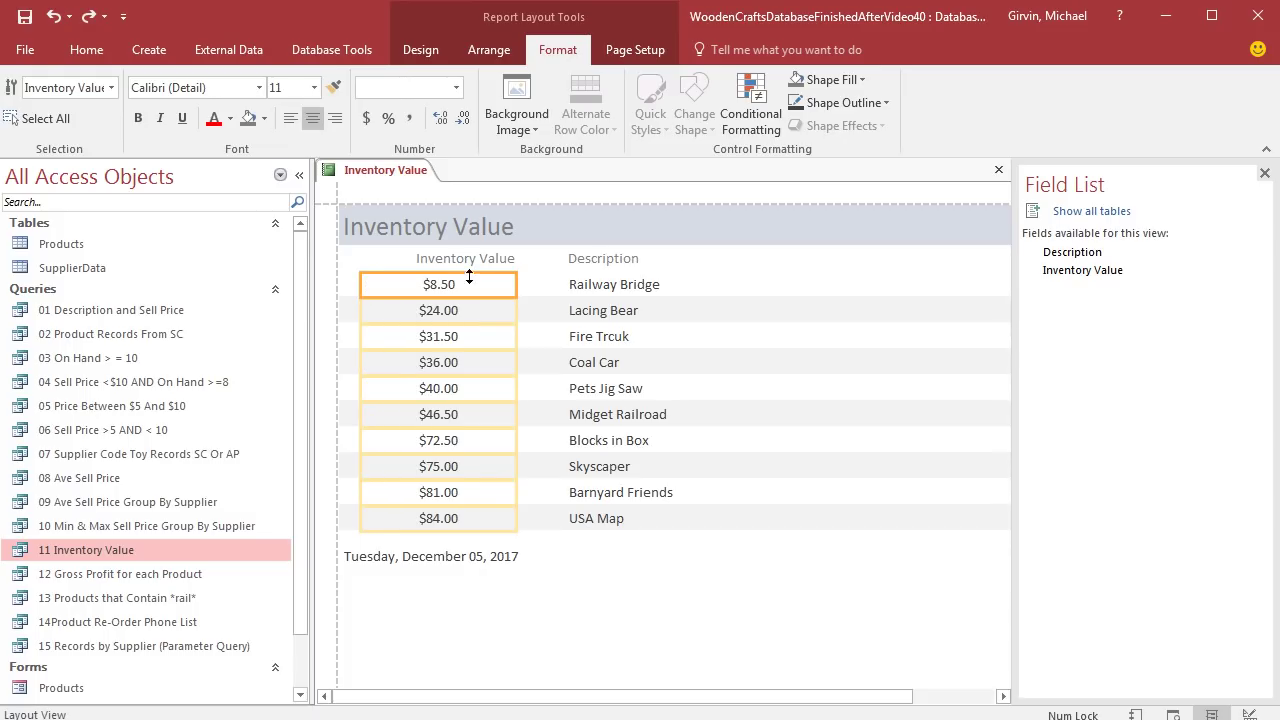
Step: Make the Inventory Value and Description headings bold at 14 point
{"action": "left_click", "coordinate": [428, 260]}
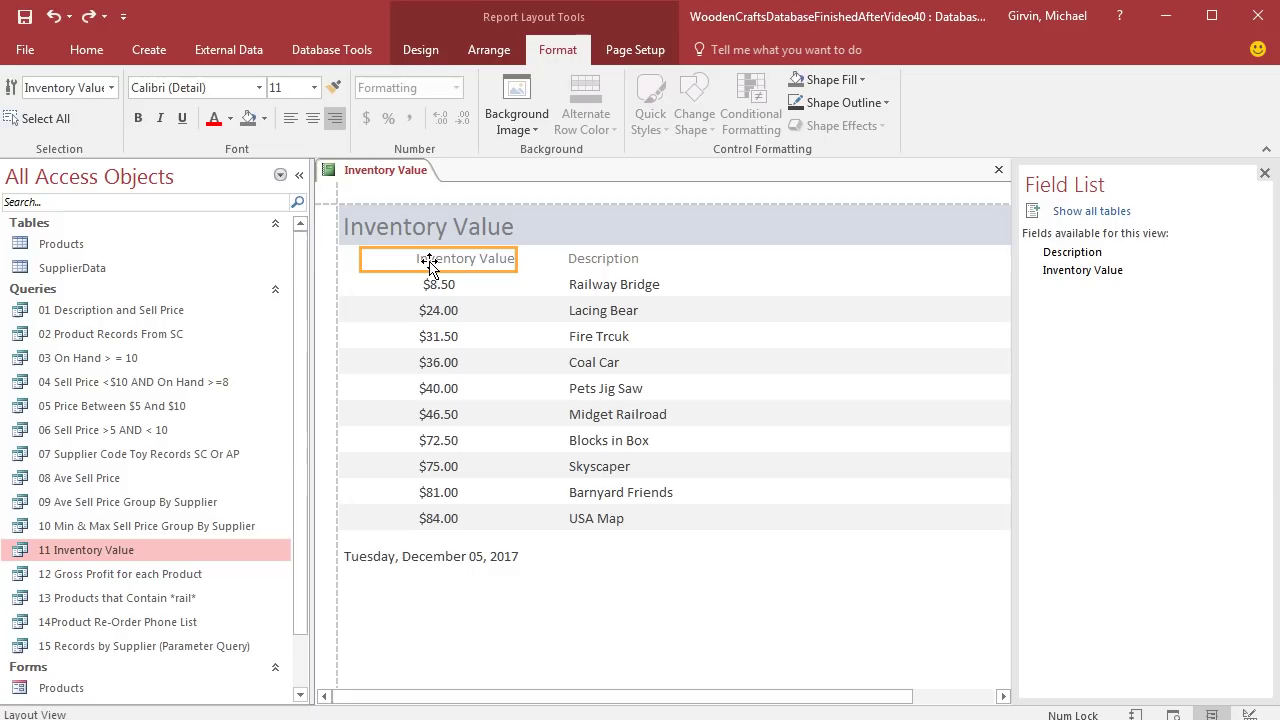
{"action": "key", "text": "ctrl"}
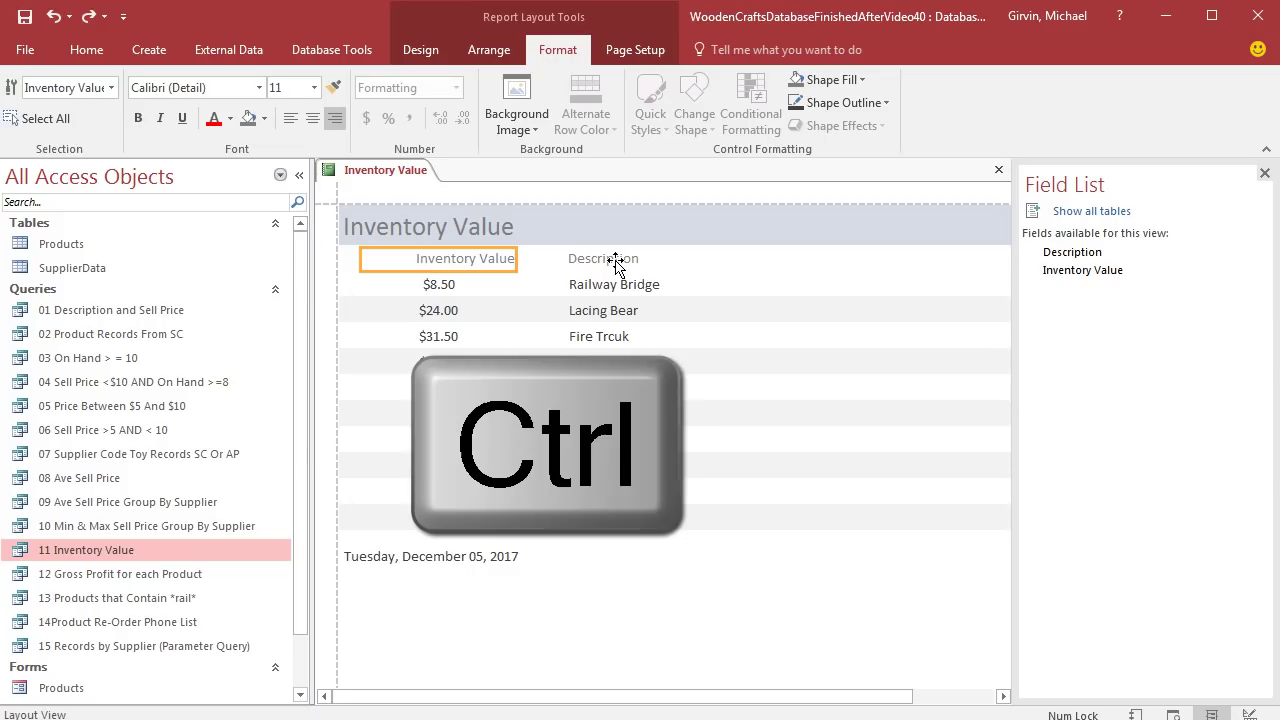
{"action": "left_click", "coordinate": [615, 262], "text": "ctrl"}
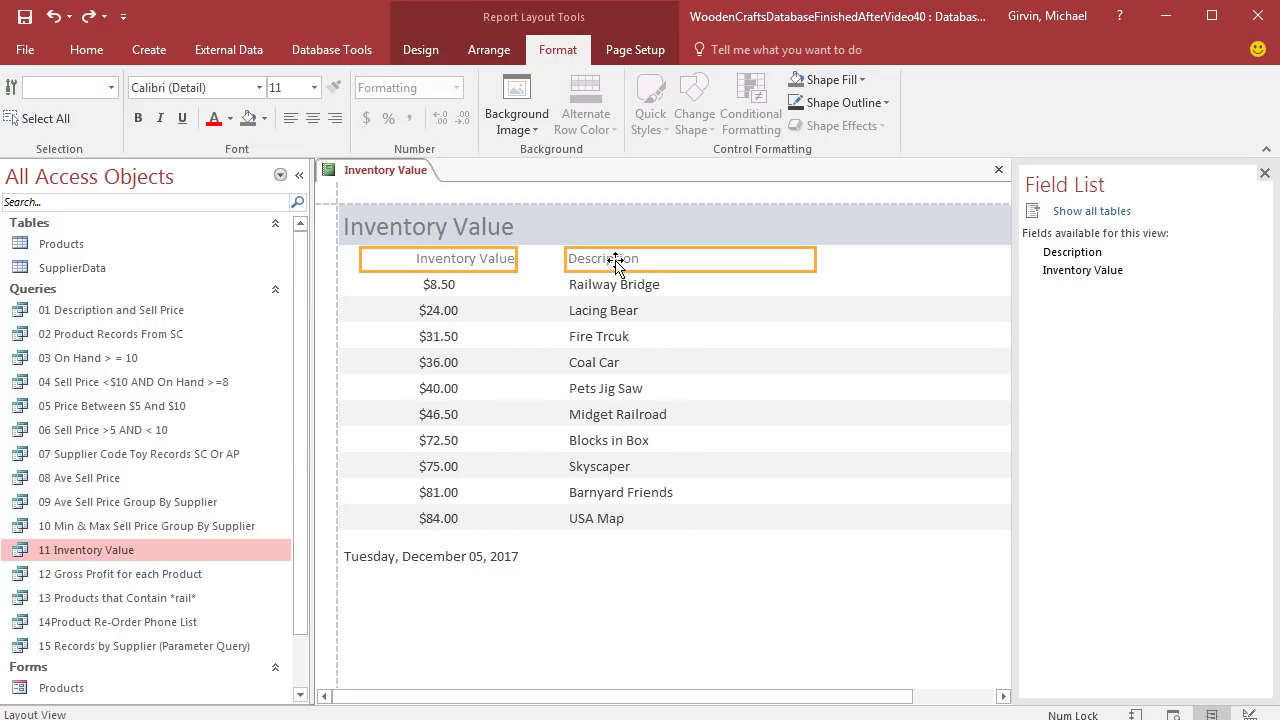
{"action": "left_click", "coordinate": [138, 118]}
{"action": "left_click", "coordinate": [313, 88]}
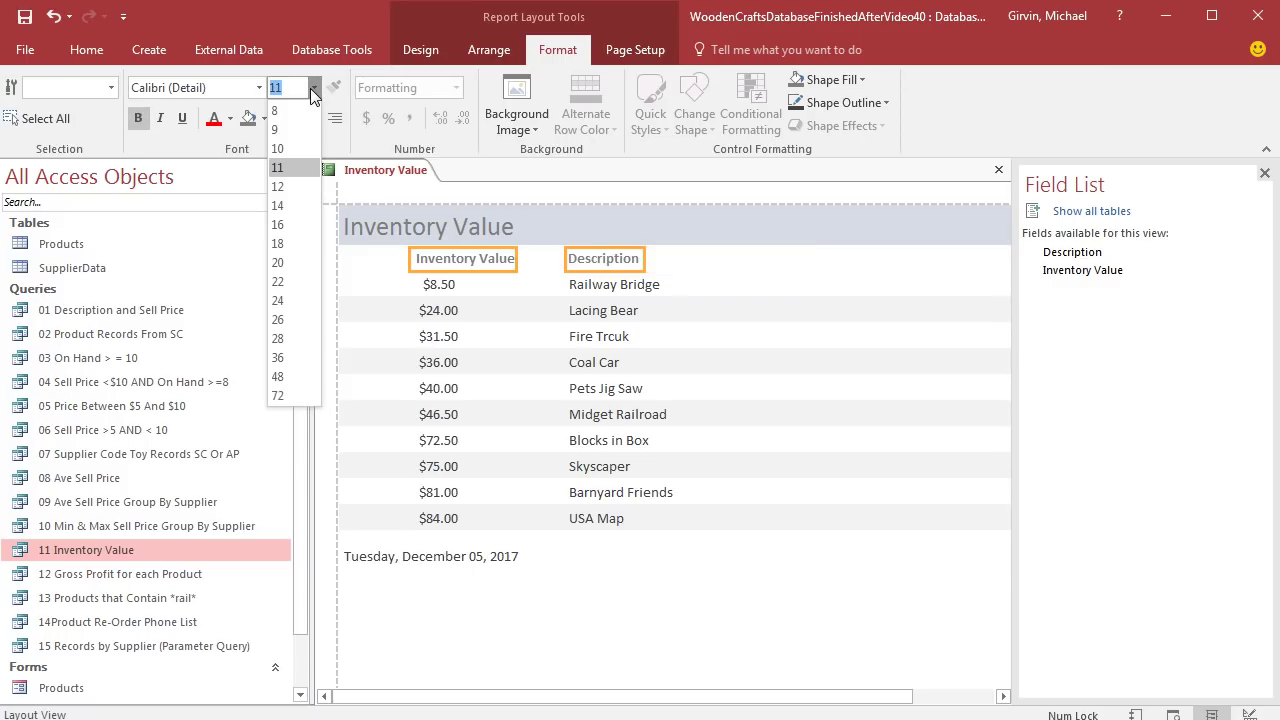
{"action": "left_click", "coordinate": [289, 205]}
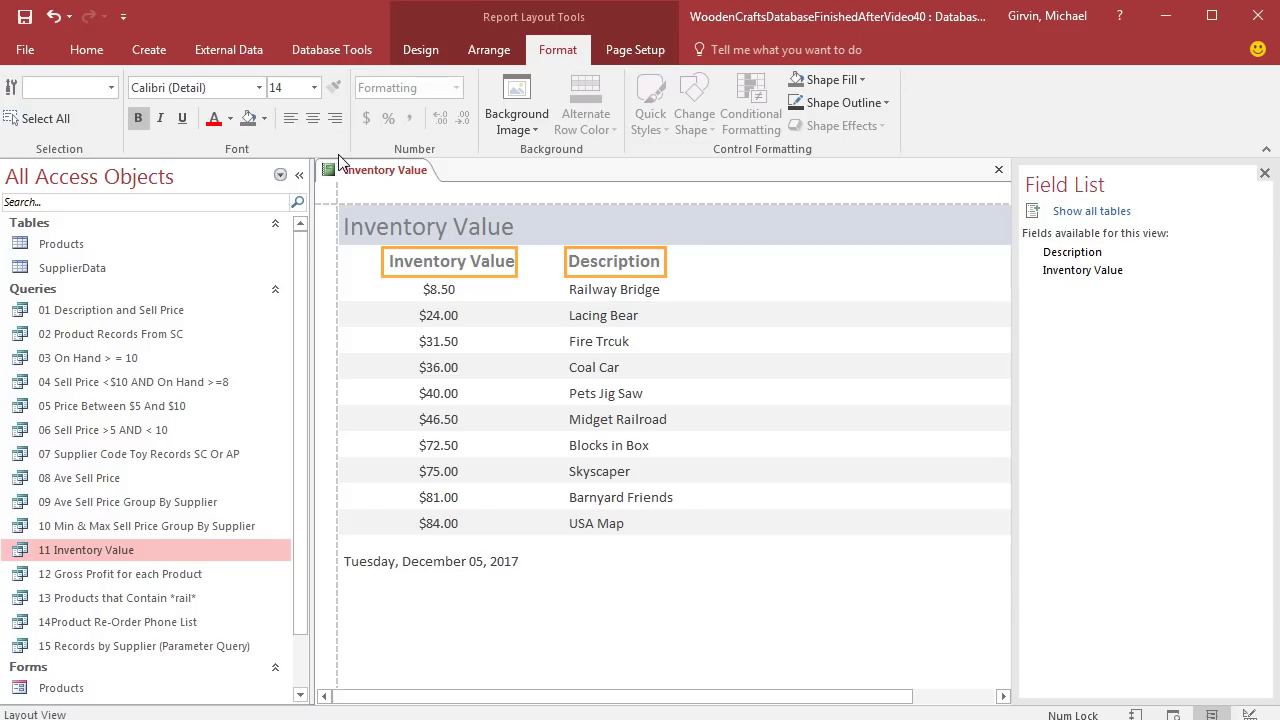
{"action": "left_click", "coordinate": [425, 49]}
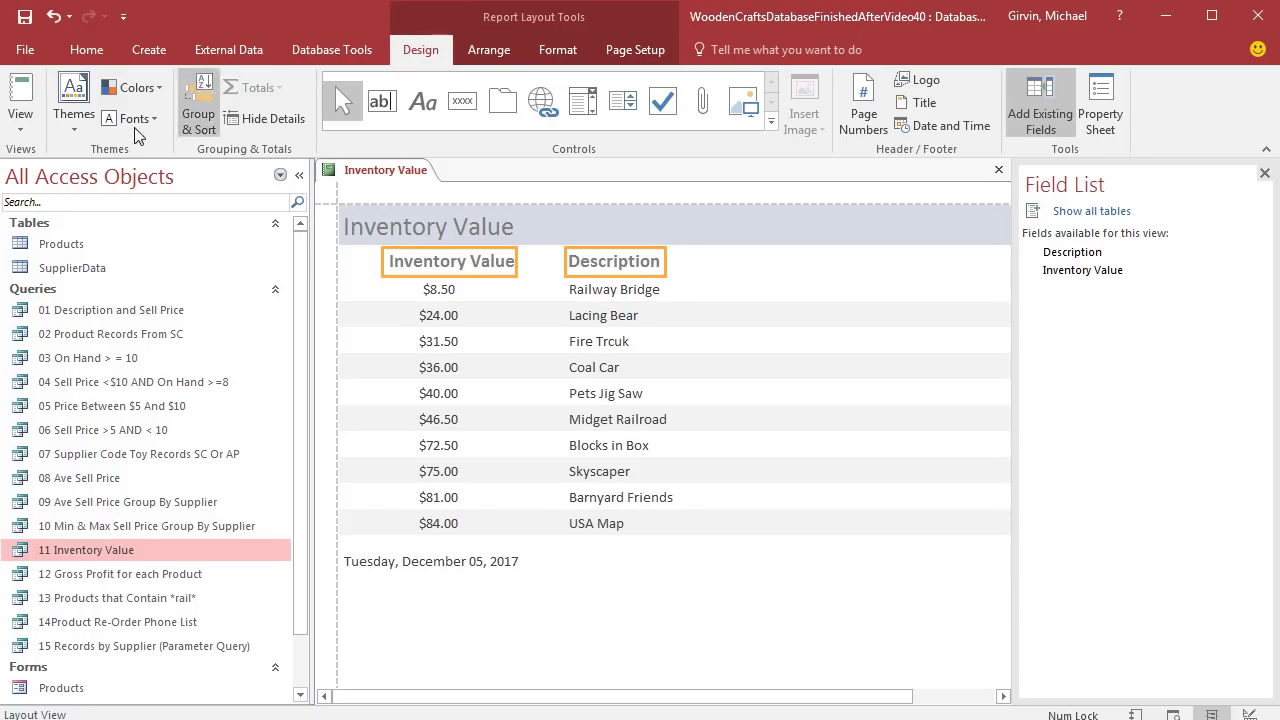
Step: Preview the Inventory Value report as printed and save it
{"action": "left_click", "coordinate": [19, 125]}
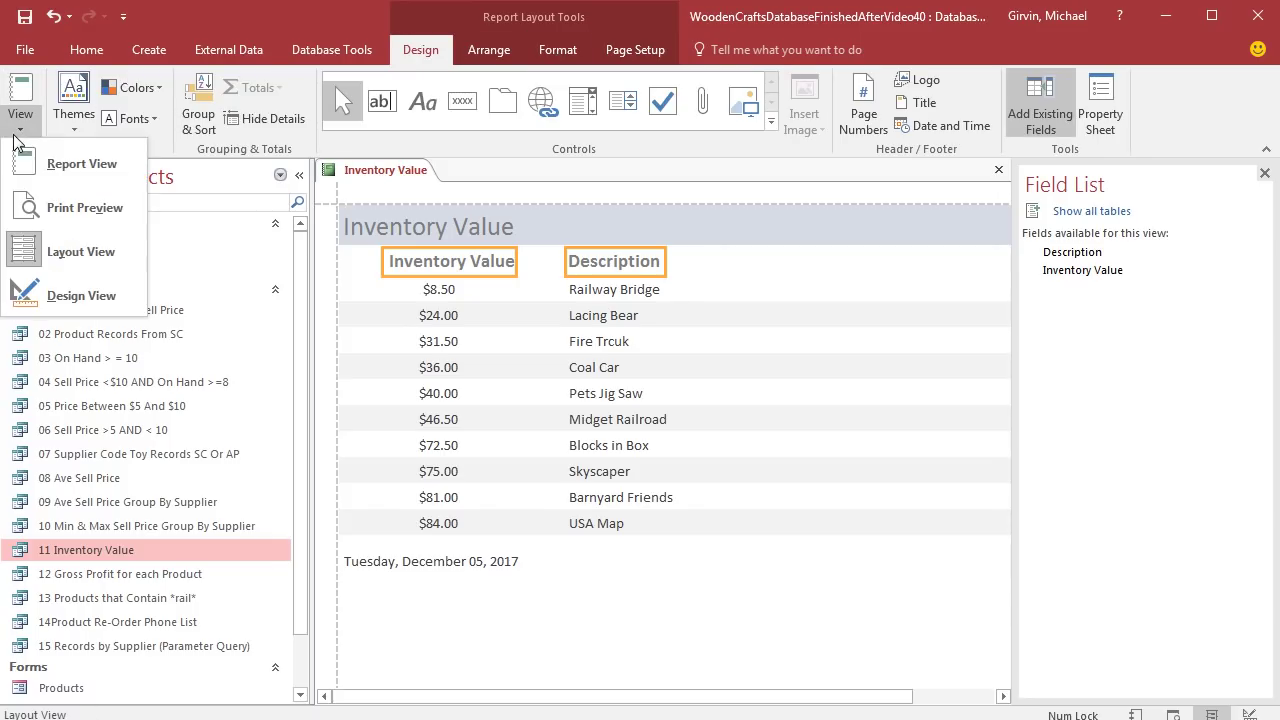
{"action": "left_click", "coordinate": [80, 210]}
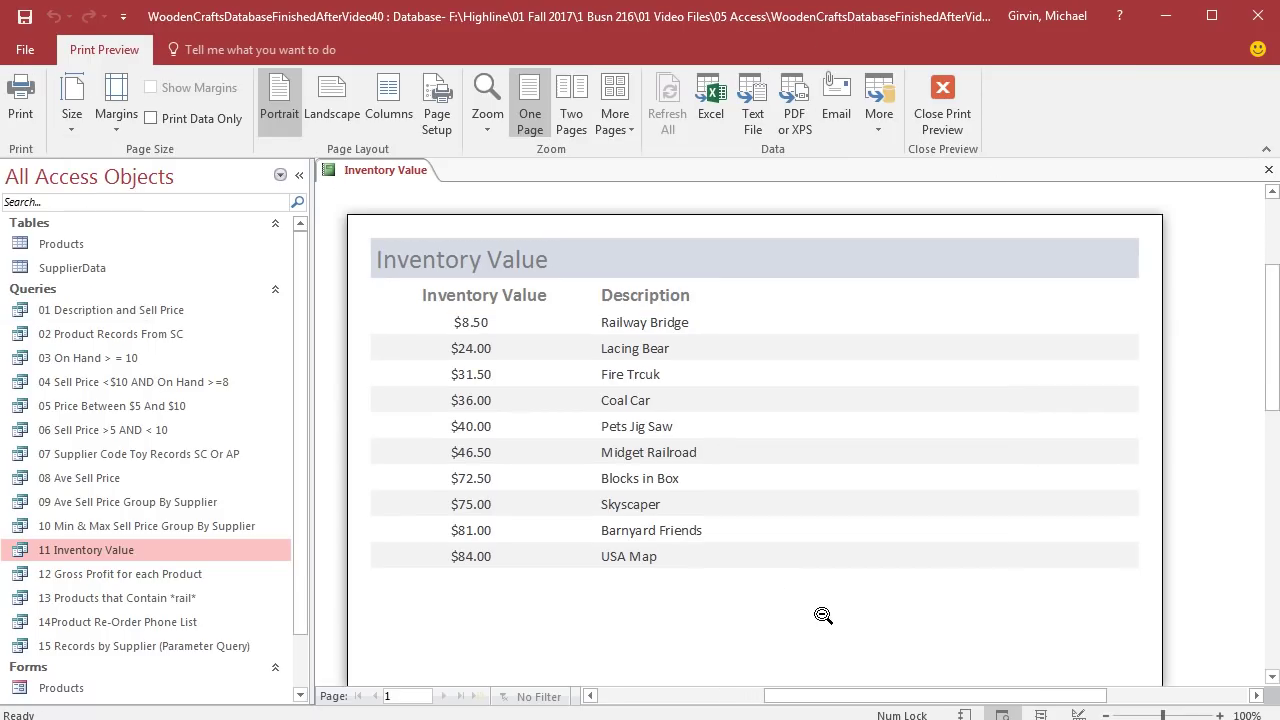
{"action": "key", "text": "ctrl+s"}
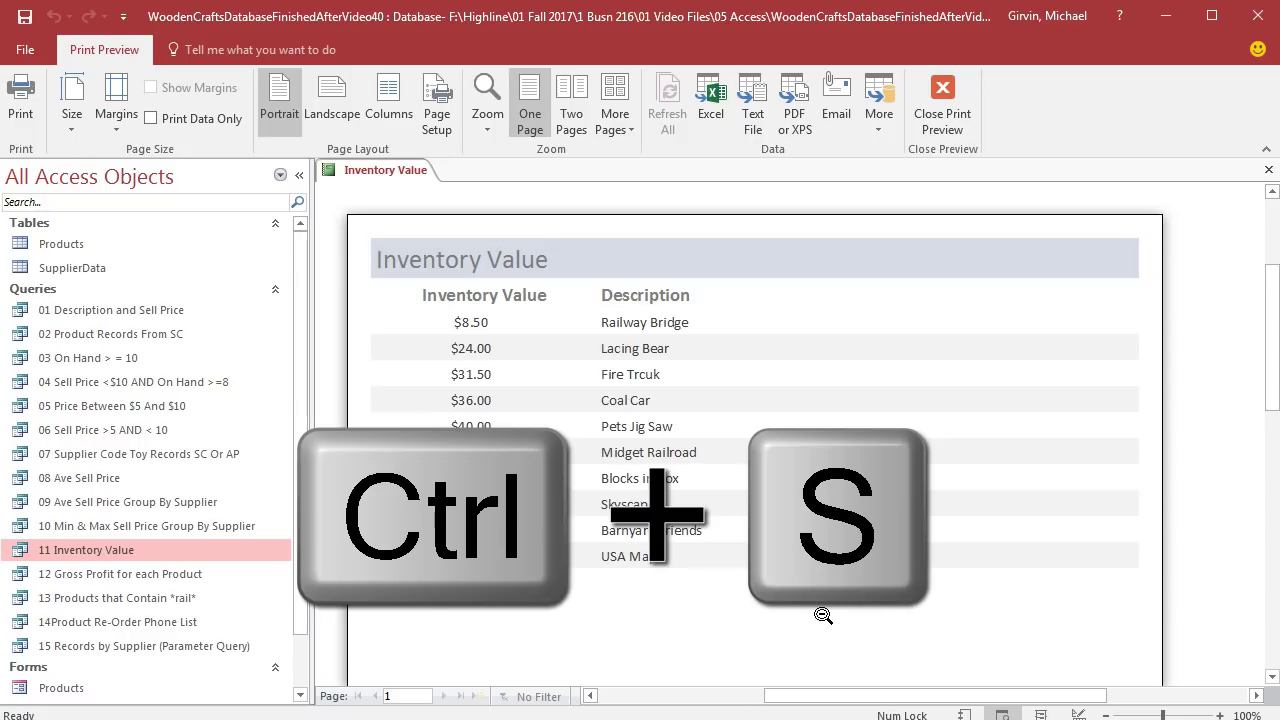
Step: Reopen Inventory Value from the Reports list to check it, then close it
{"action": "left_click", "coordinate": [1270, 173]}
{"action": "scroll", "coordinate": [300, 454], "scroll_direction": "down", "scroll_amount": 3}
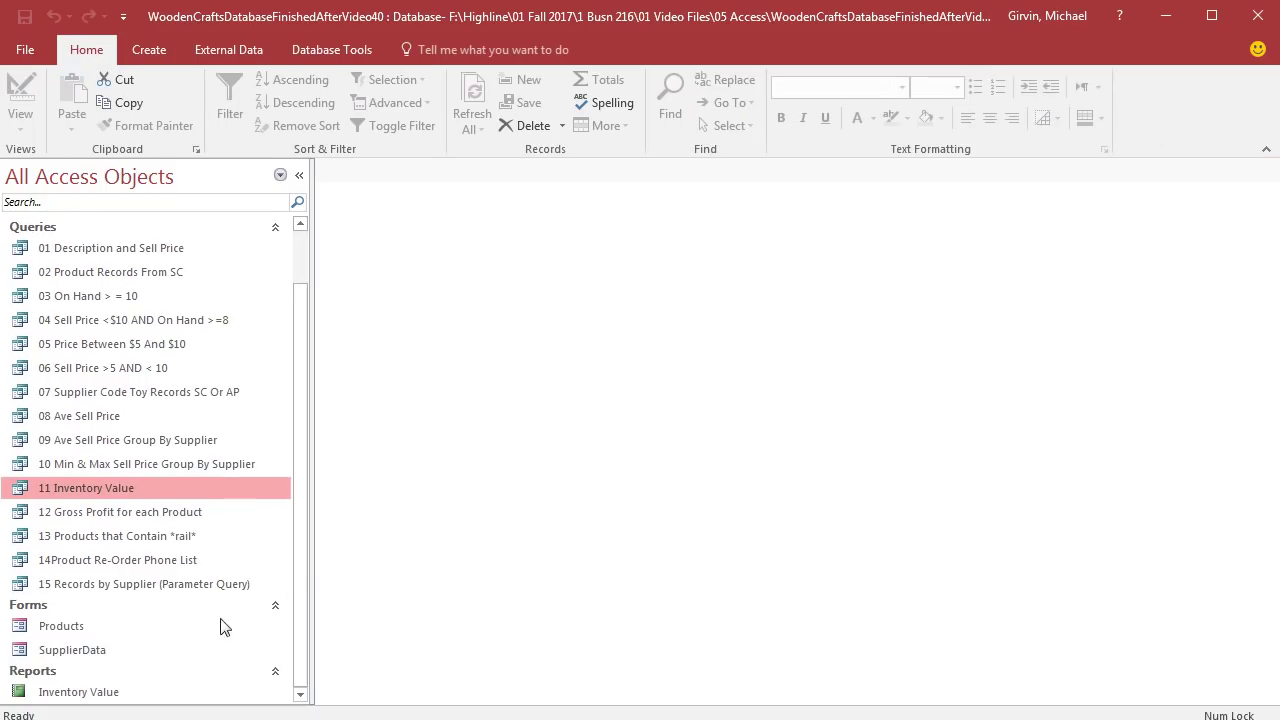
{"action": "double_click", "coordinate": [20, 693]}
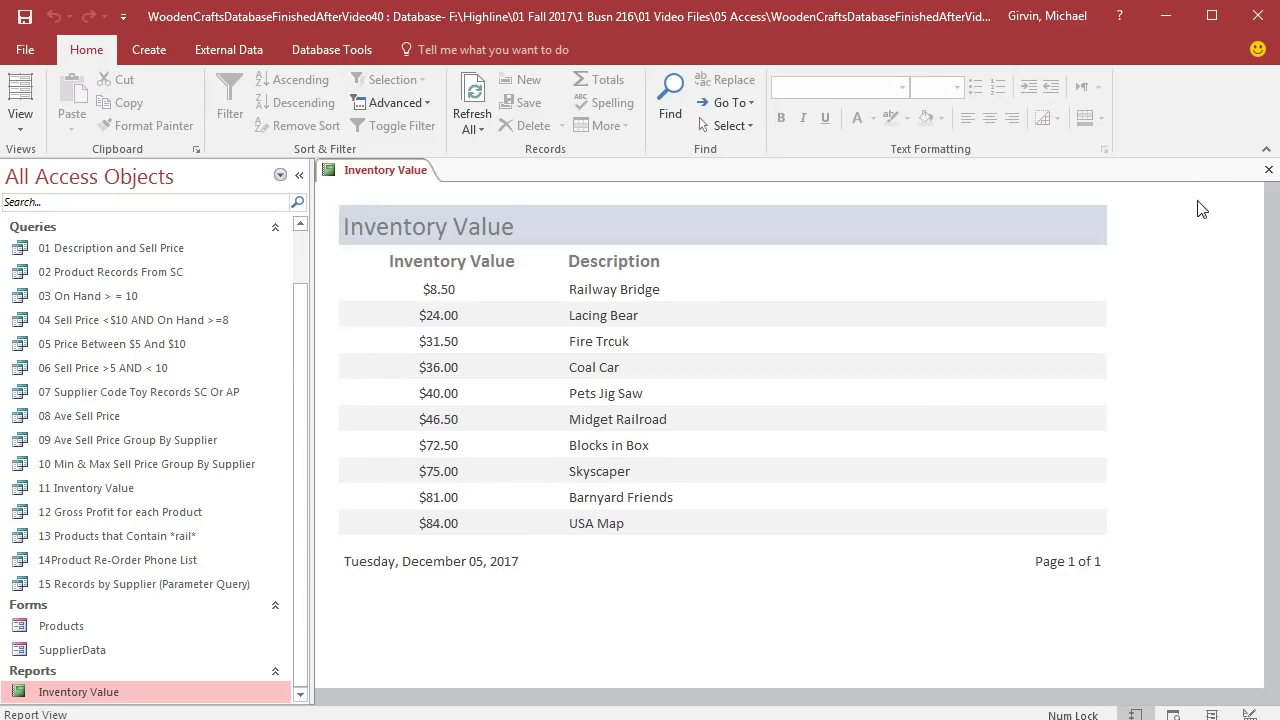
{"action": "left_click", "coordinate": [1269, 173]}
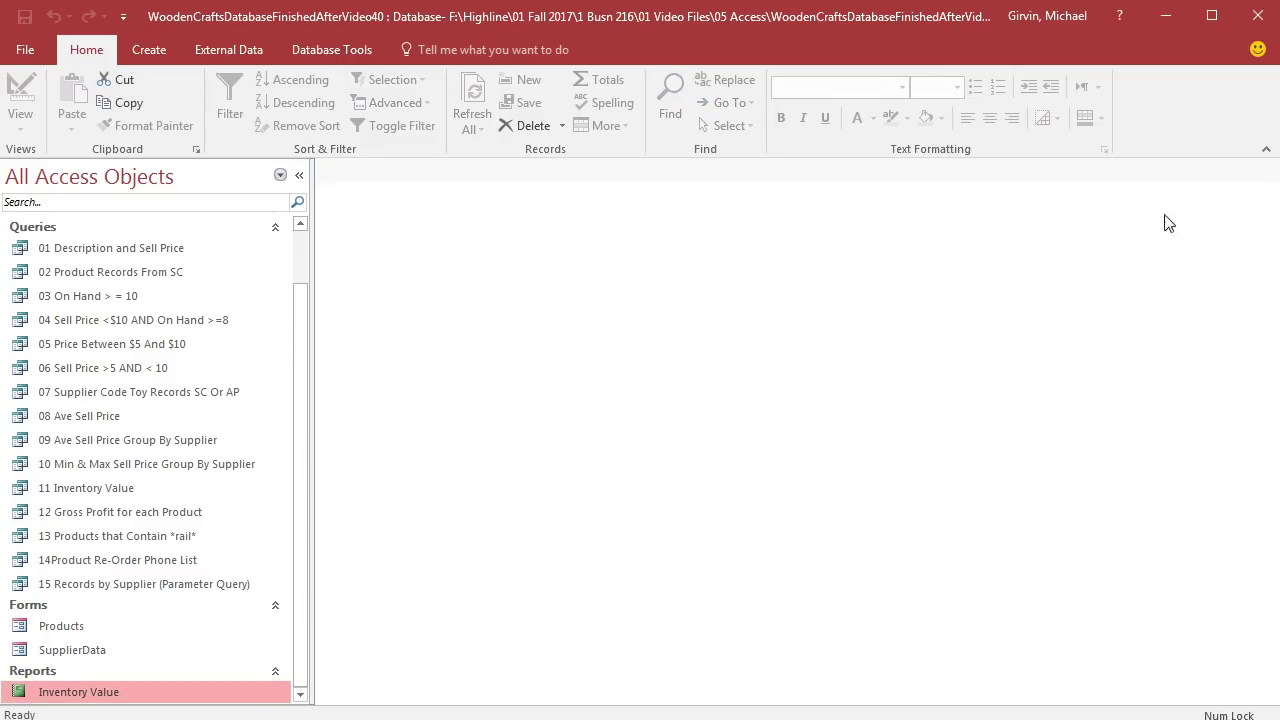
Step: In the Products form, find the record whose Description contains 'Railway' (any part of field)
{"action": "double_click", "coordinate": [60, 627]}
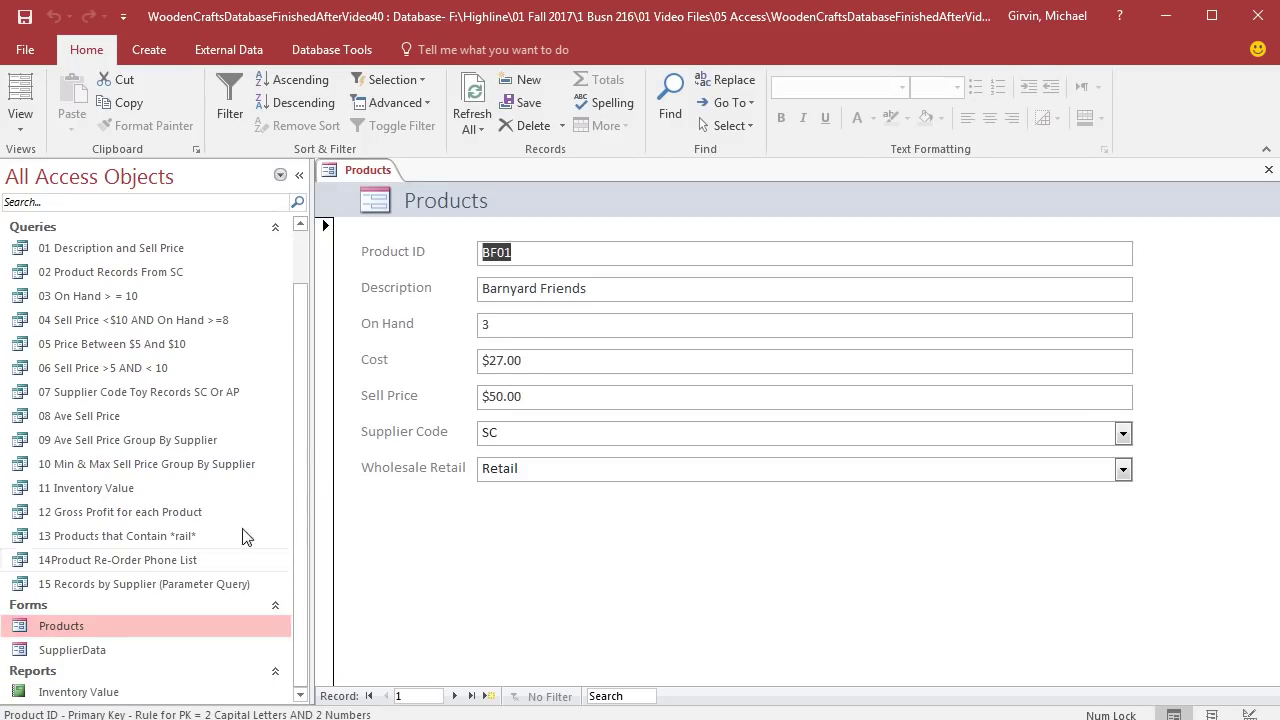
{"action": "left_click", "coordinate": [651, 289]}
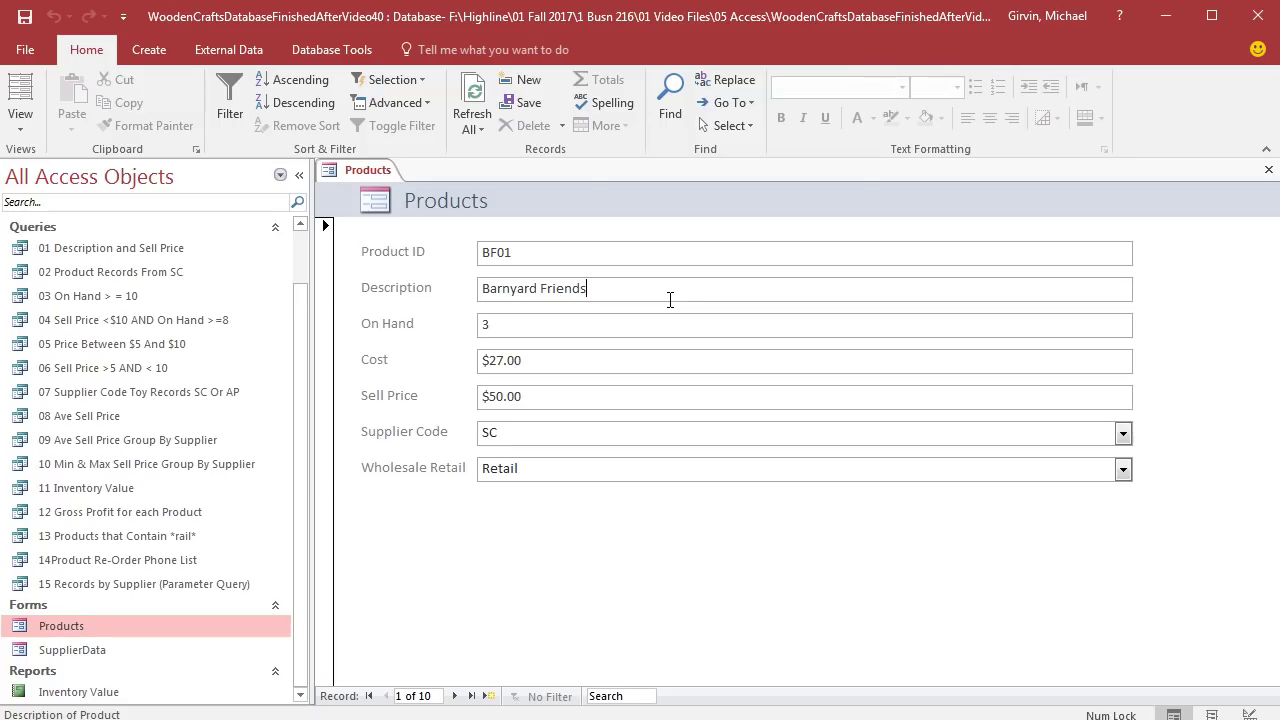
{"action": "key", "text": "ctrl+f"}
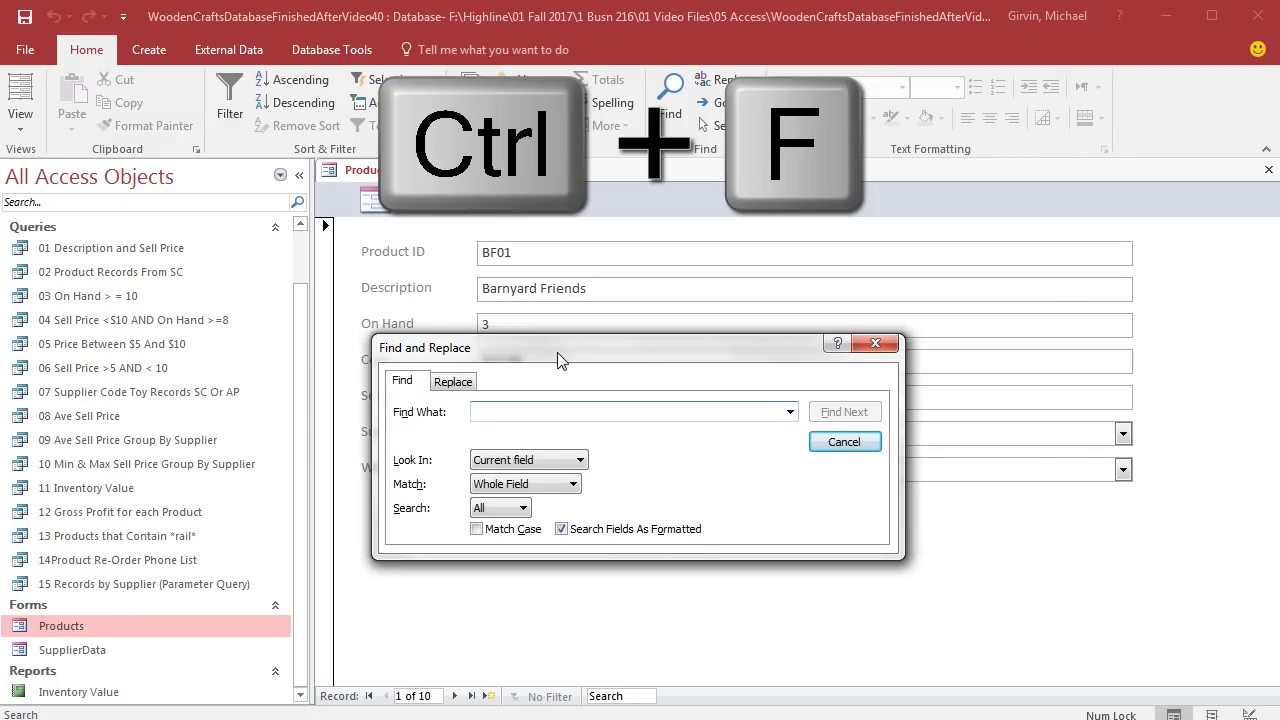
{"action": "left_click_drag", "start_coordinate": [560, 360], "coordinate": [806, 238]}
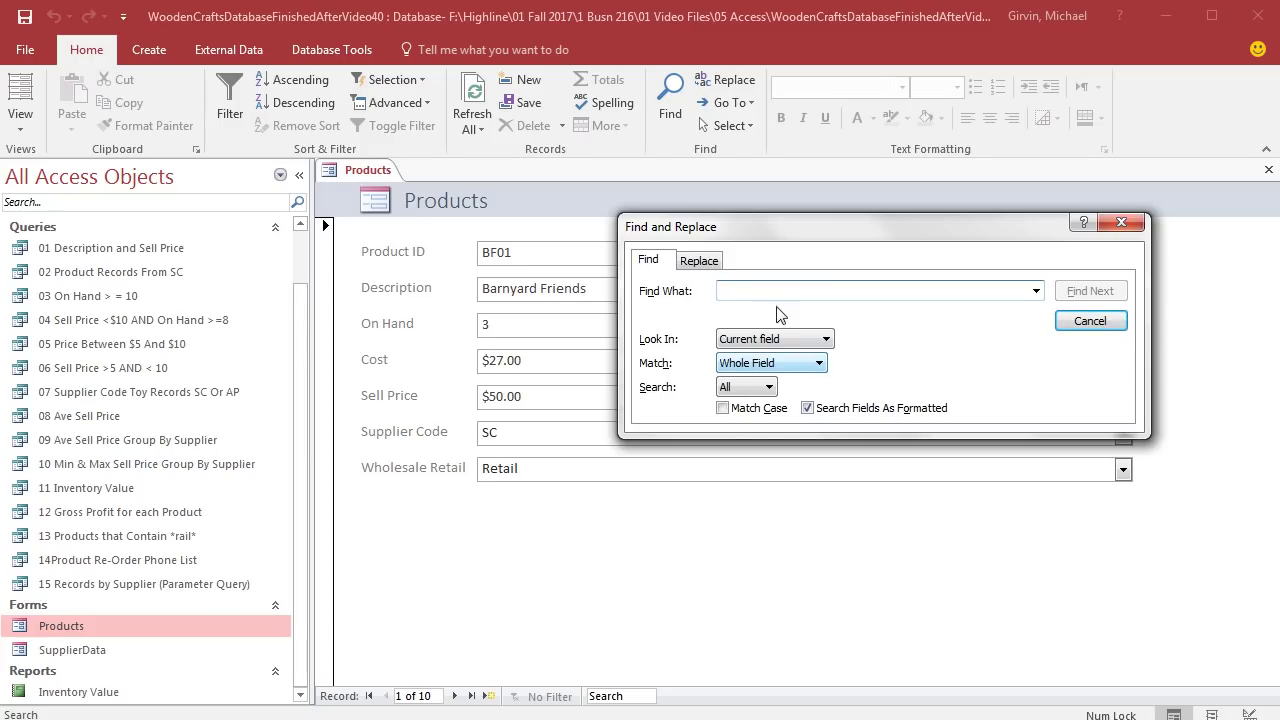
{"action": "left_click", "coordinate": [819, 363]}
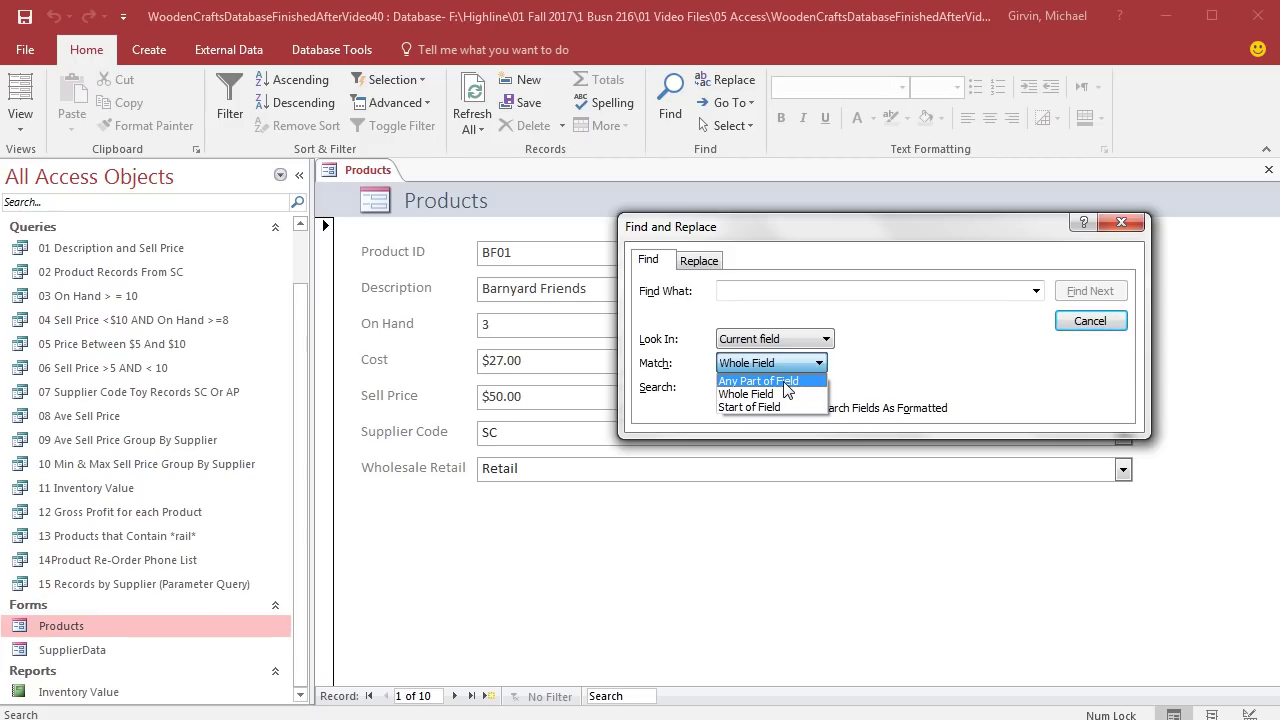
{"action": "left_click", "coordinate": [784, 383]}
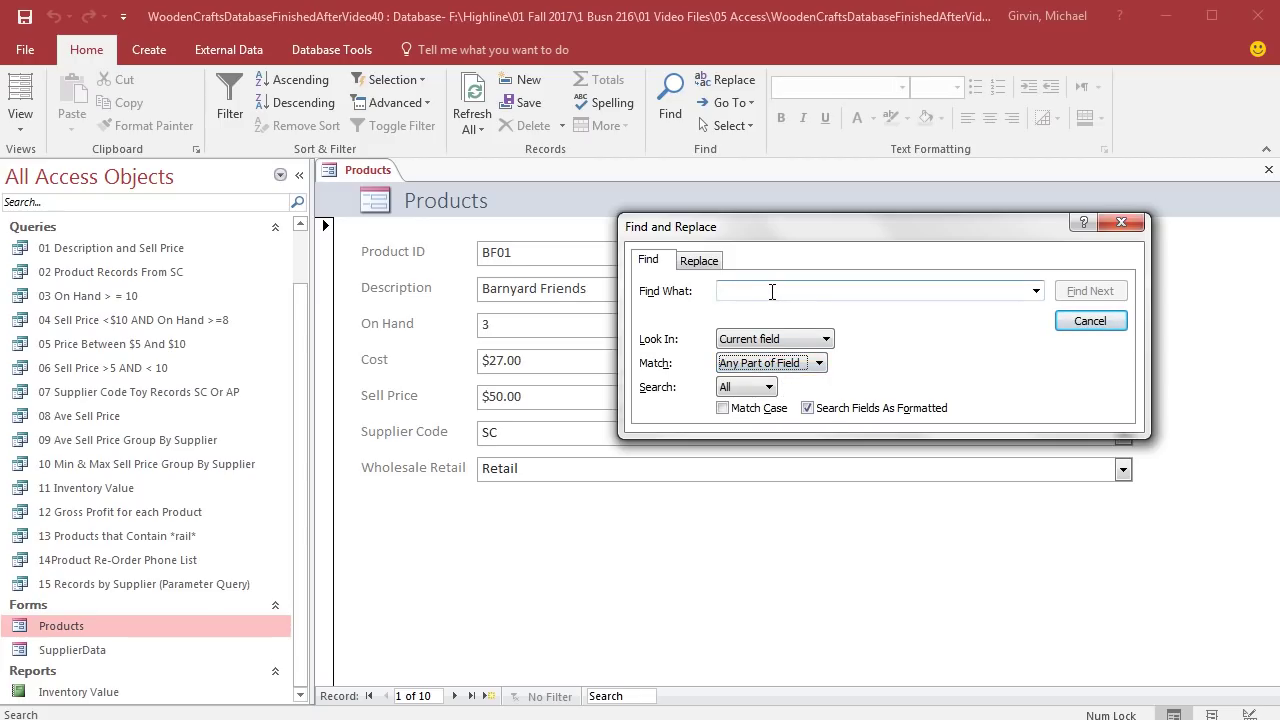
{"action": "left_click", "coordinate": [806, 291]}
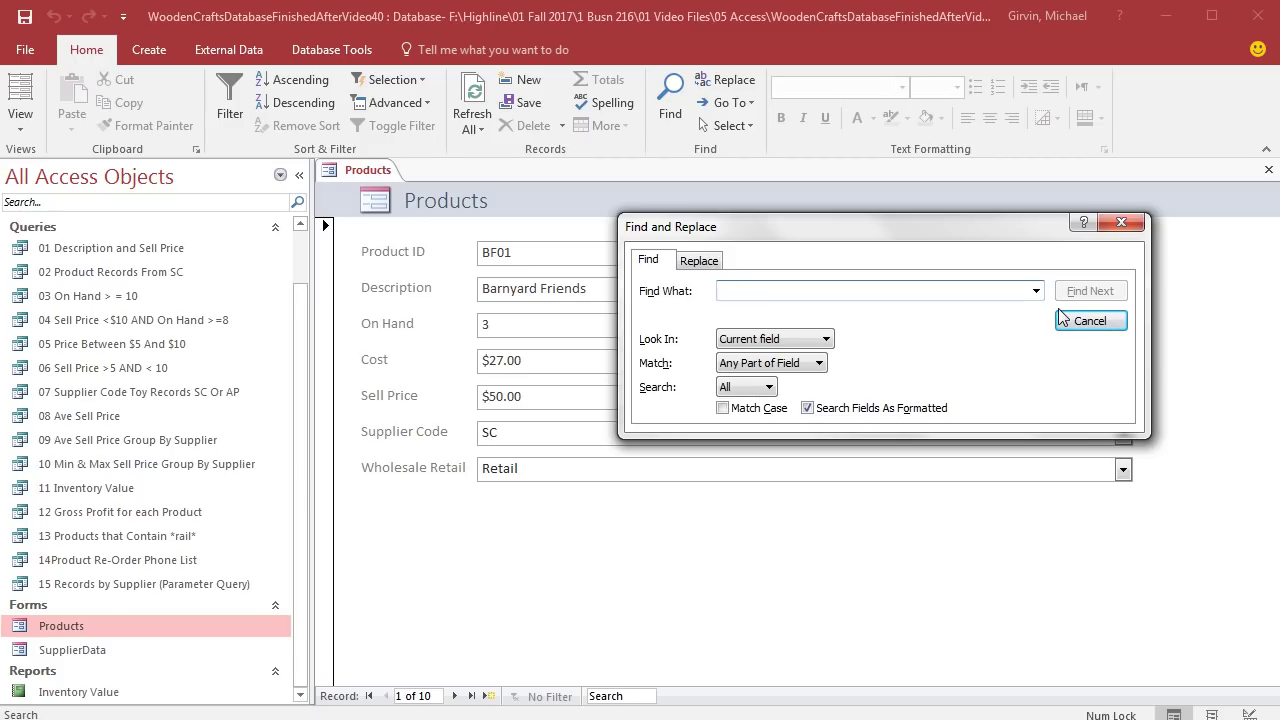
{"action": "type", "text": "Railway"}
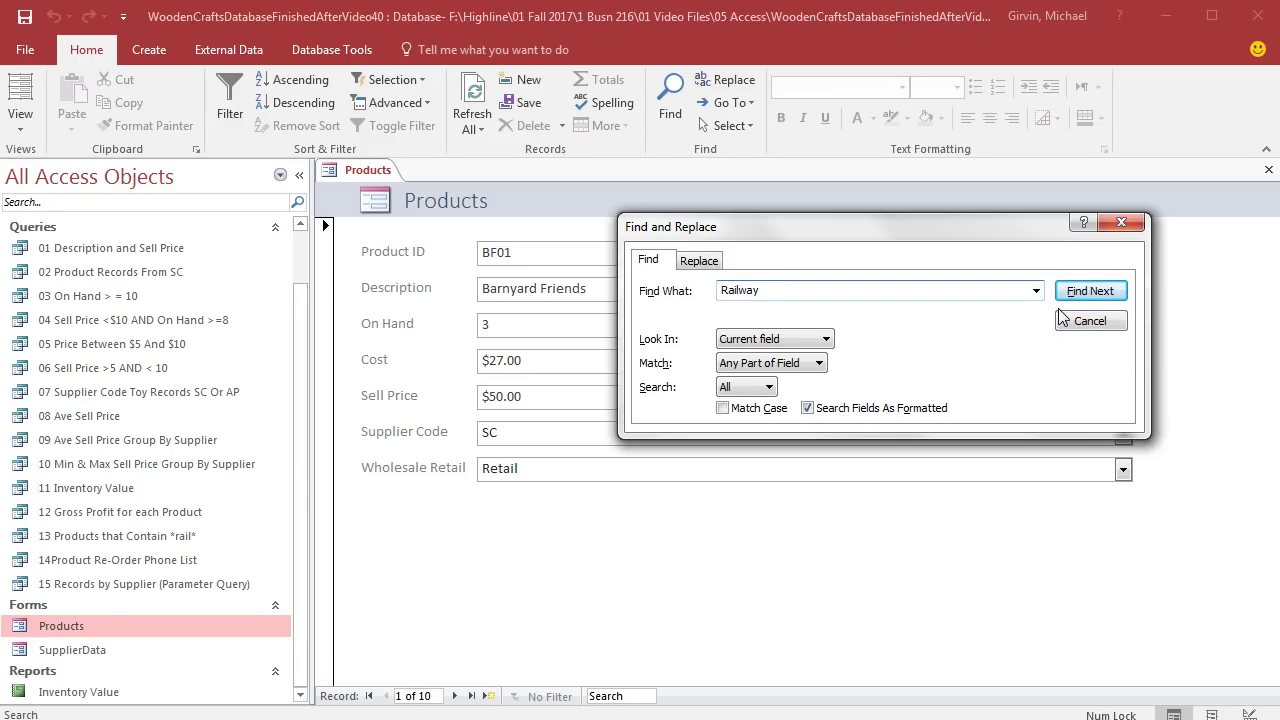
{"action": "left_click", "coordinate": [1114, 293]}
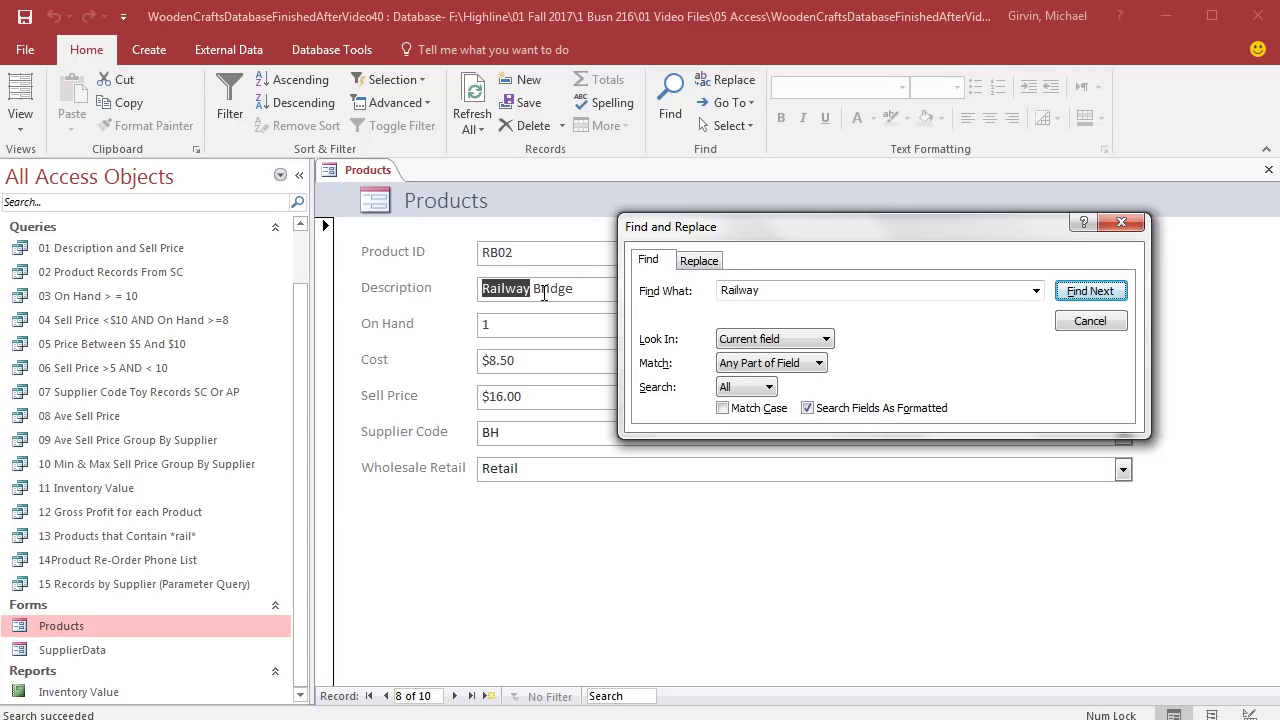
Step: Leave Railway Bridge's On Hand at 10 and close the Products form
{"action": "left_click", "coordinate": [1122, 222]}
{"action": "left_click", "coordinate": [515, 326]}
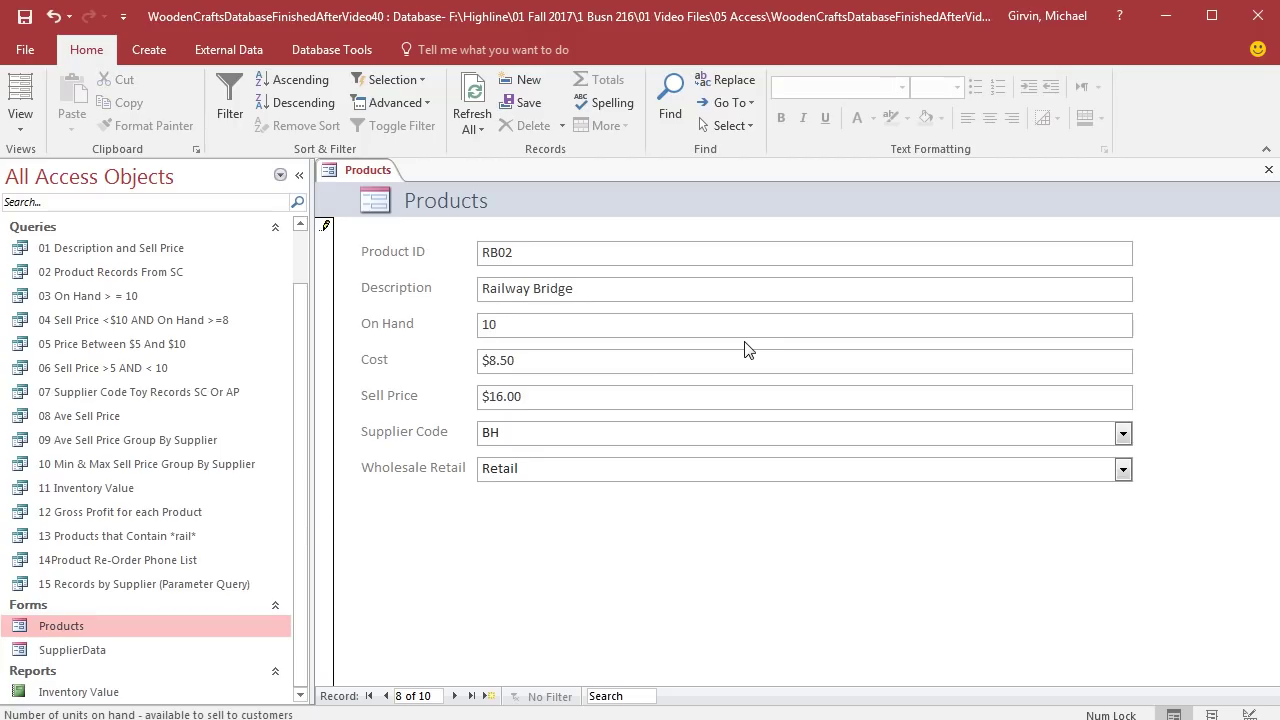
{"action": "left_click", "coordinate": [1268, 170]}
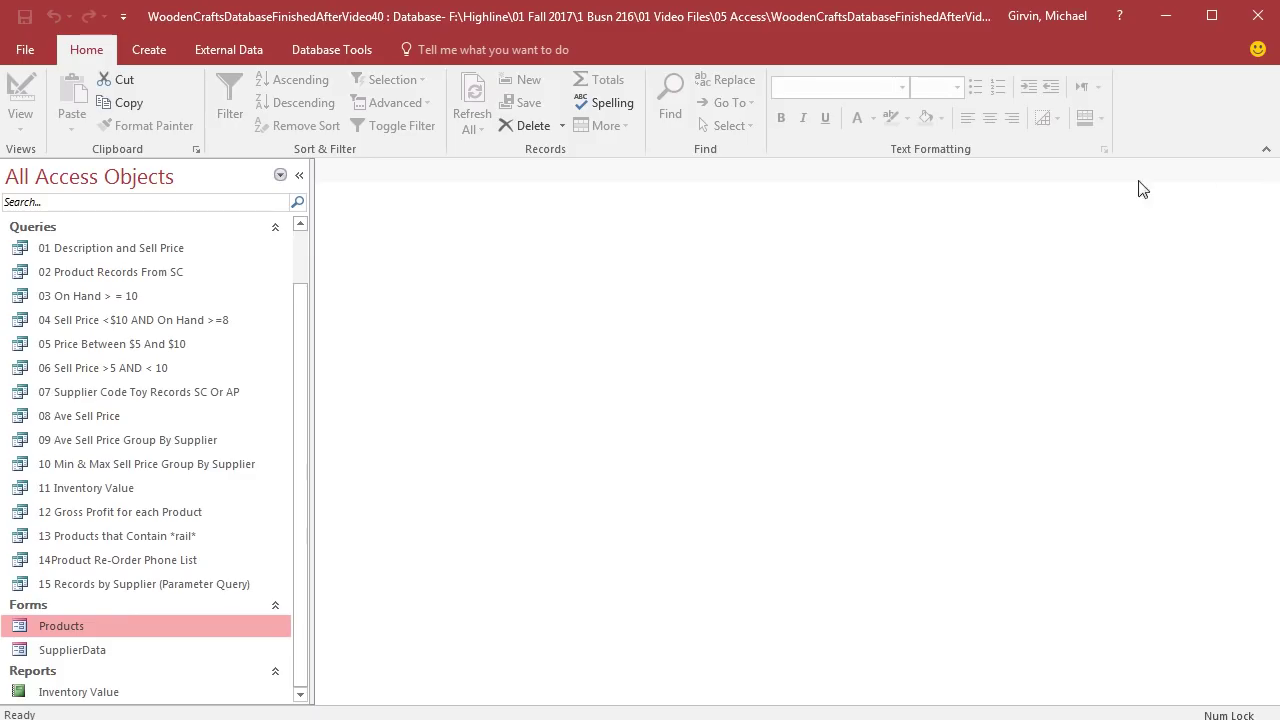
{"action": "double_click", "coordinate": [86, 694]}
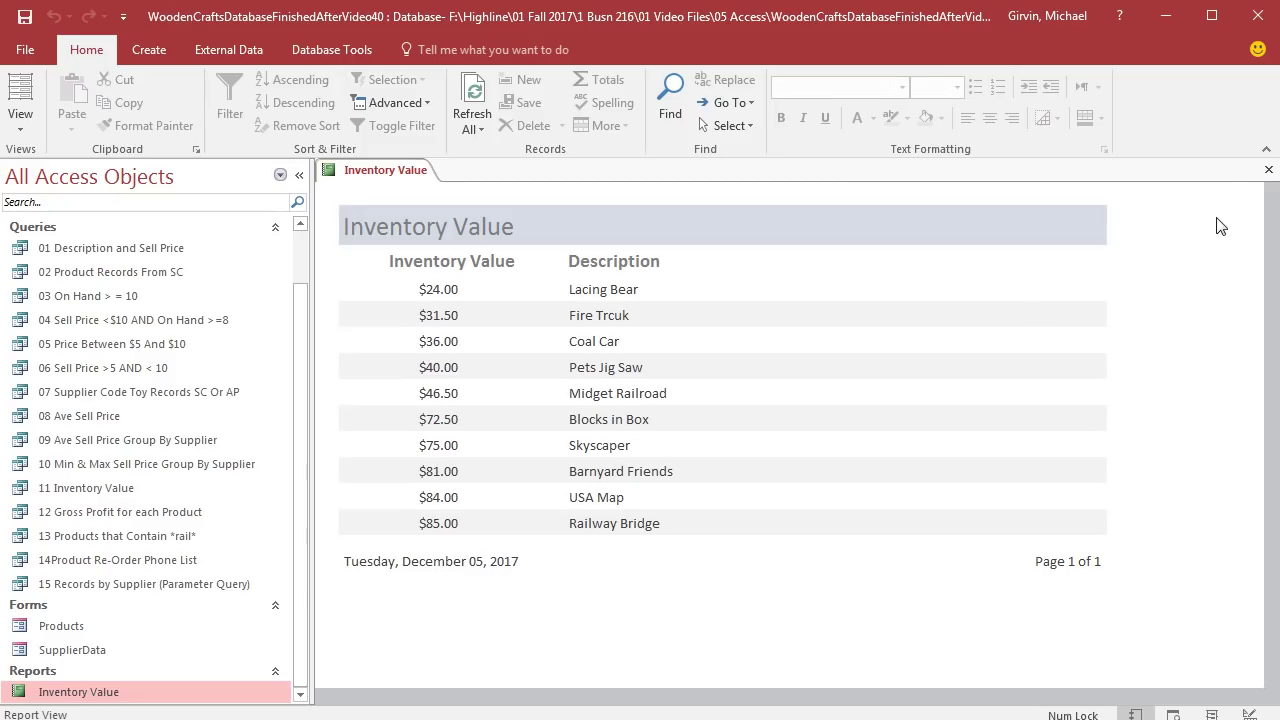
{"action": "left_click", "coordinate": [1268, 169]}
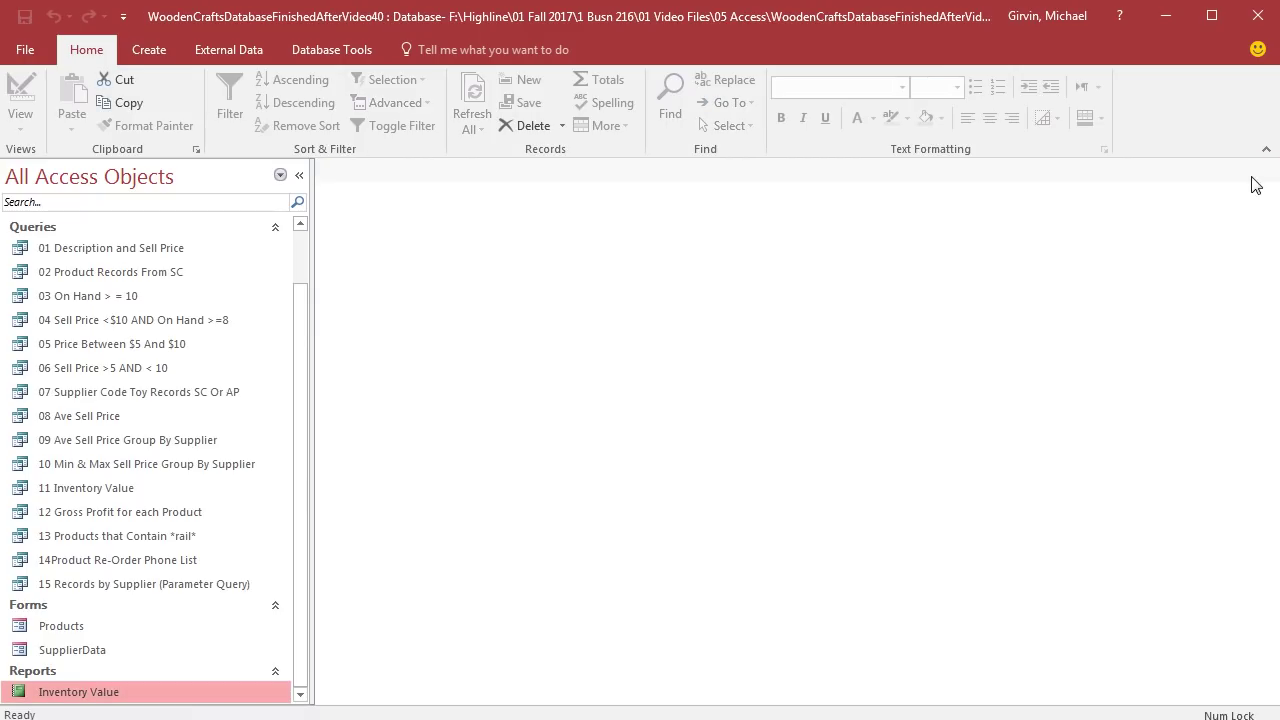
Step: Open the Products form and locate the Railway Bridge record
{"action": "double_click", "coordinate": [68, 626]}
{"action": "left_click", "coordinate": [653, 293]}
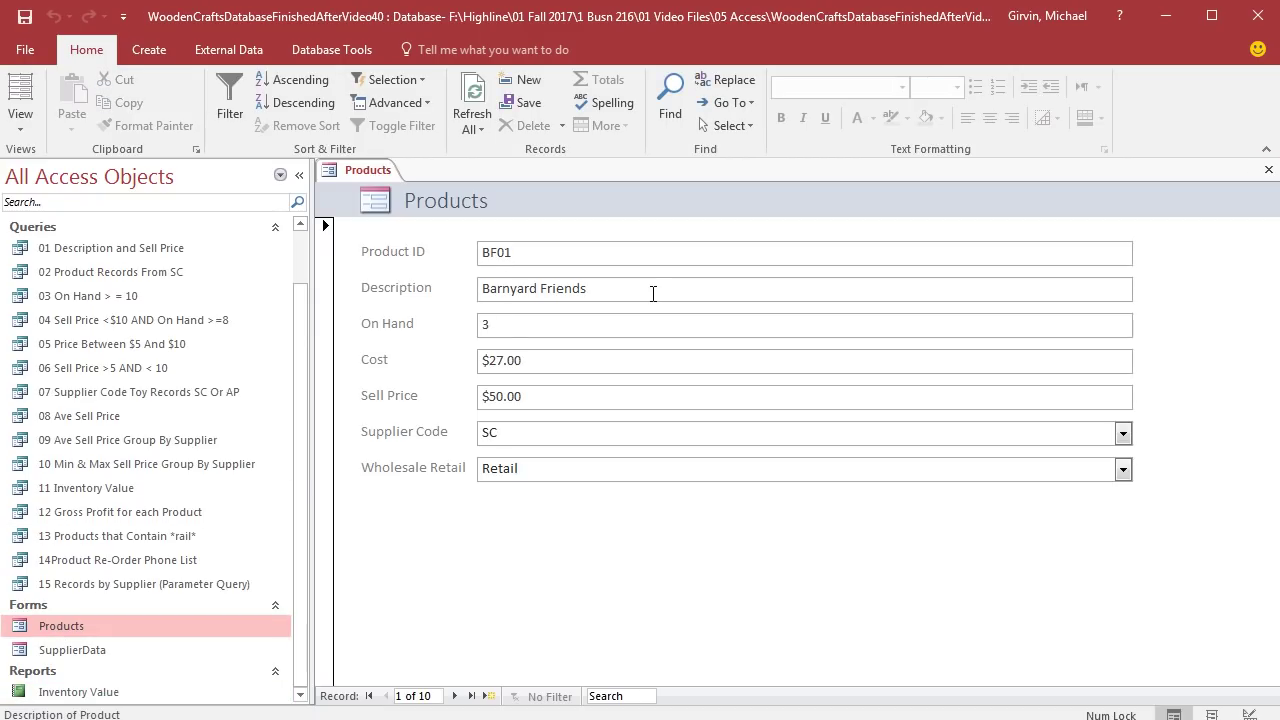
{"action": "key", "text": "ctrl+f"}
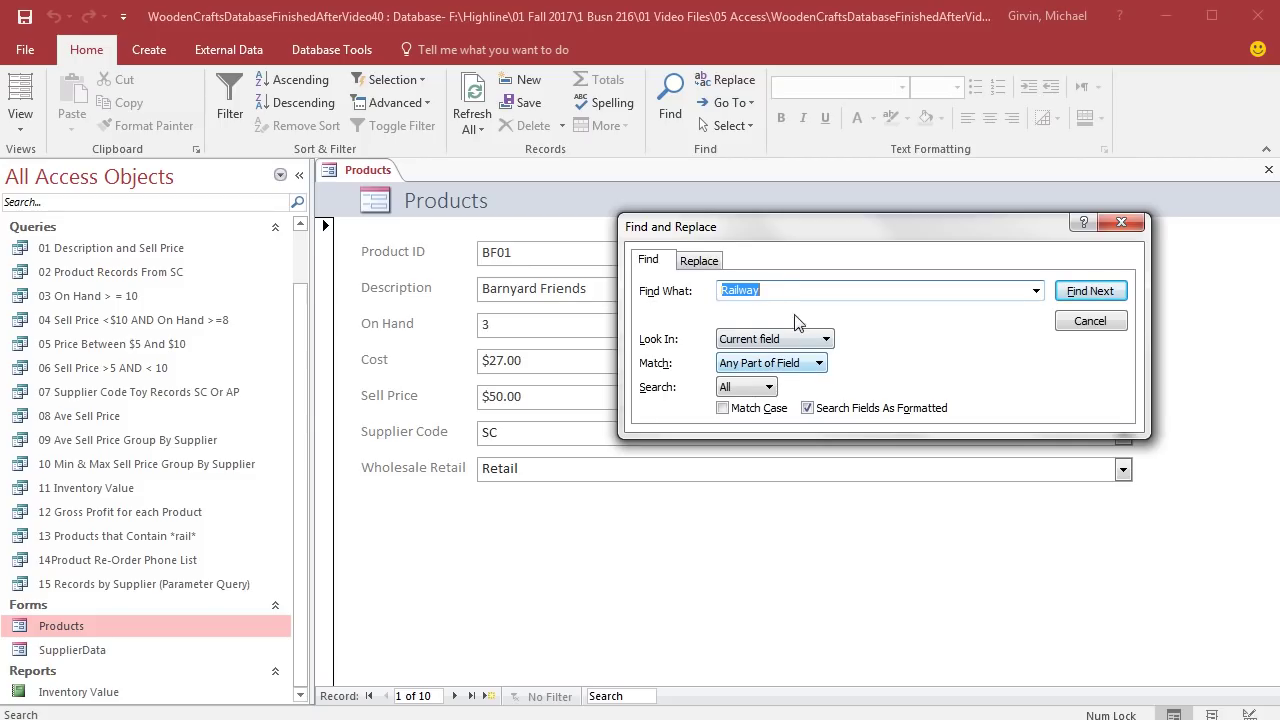
{"action": "left_click", "coordinate": [1090, 291]}
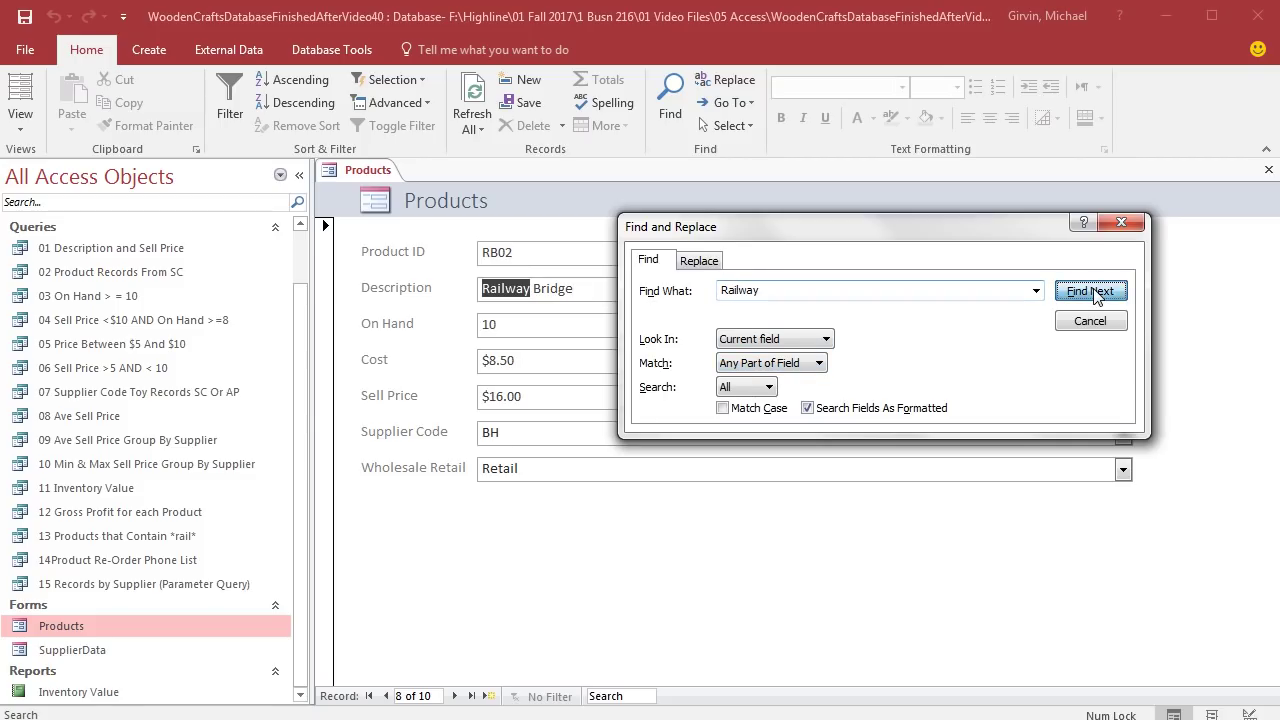
{"action": "left_click", "coordinate": [1115, 226]}
Step: Change its On Hand from 10 to 1, then confirm the report shows $8.50
{"action": "left_click", "coordinate": [499, 322]}
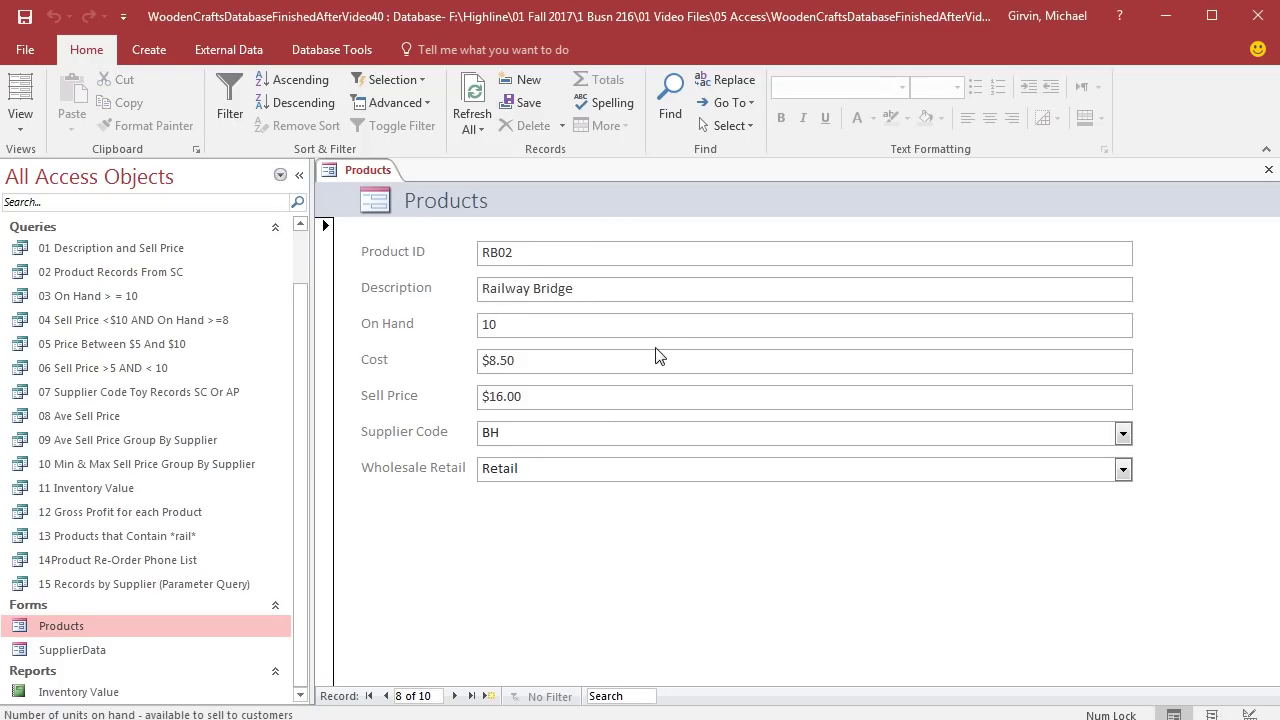
{"action": "key", "text": "BackSpace"}
{"action": "left_click", "coordinate": [1268, 170]}
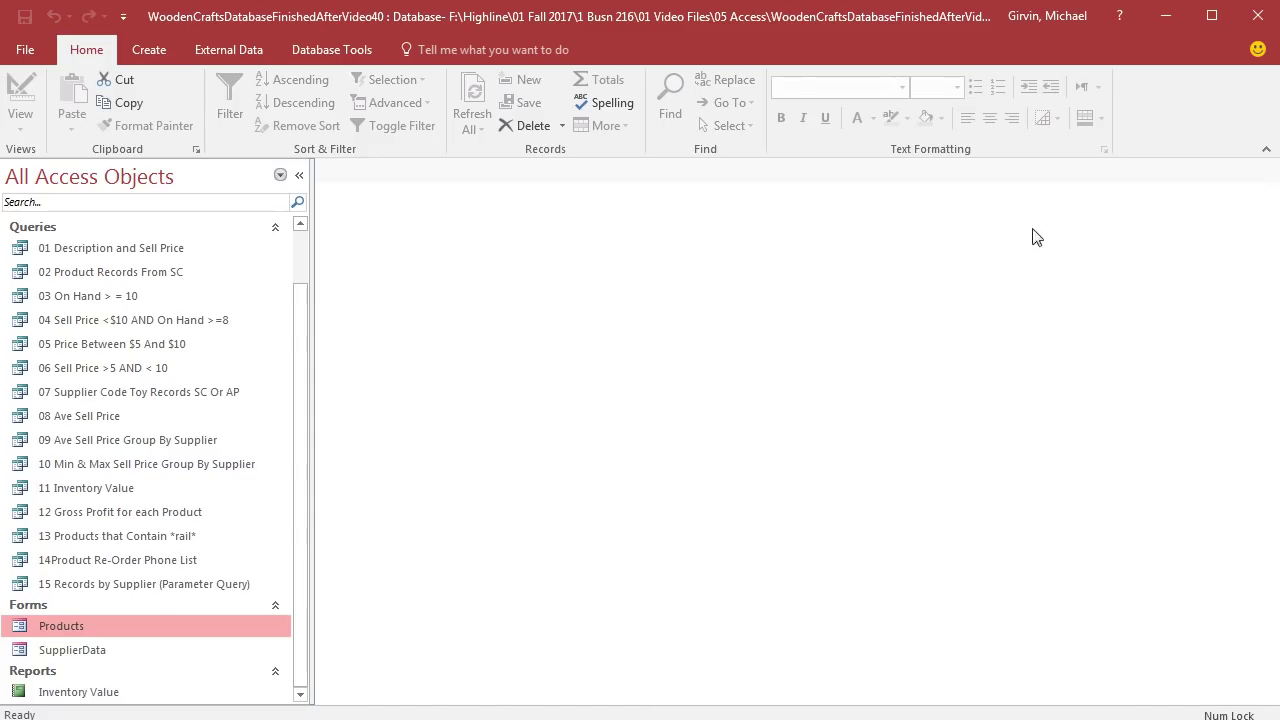
{"action": "double_click", "coordinate": [78, 694]}
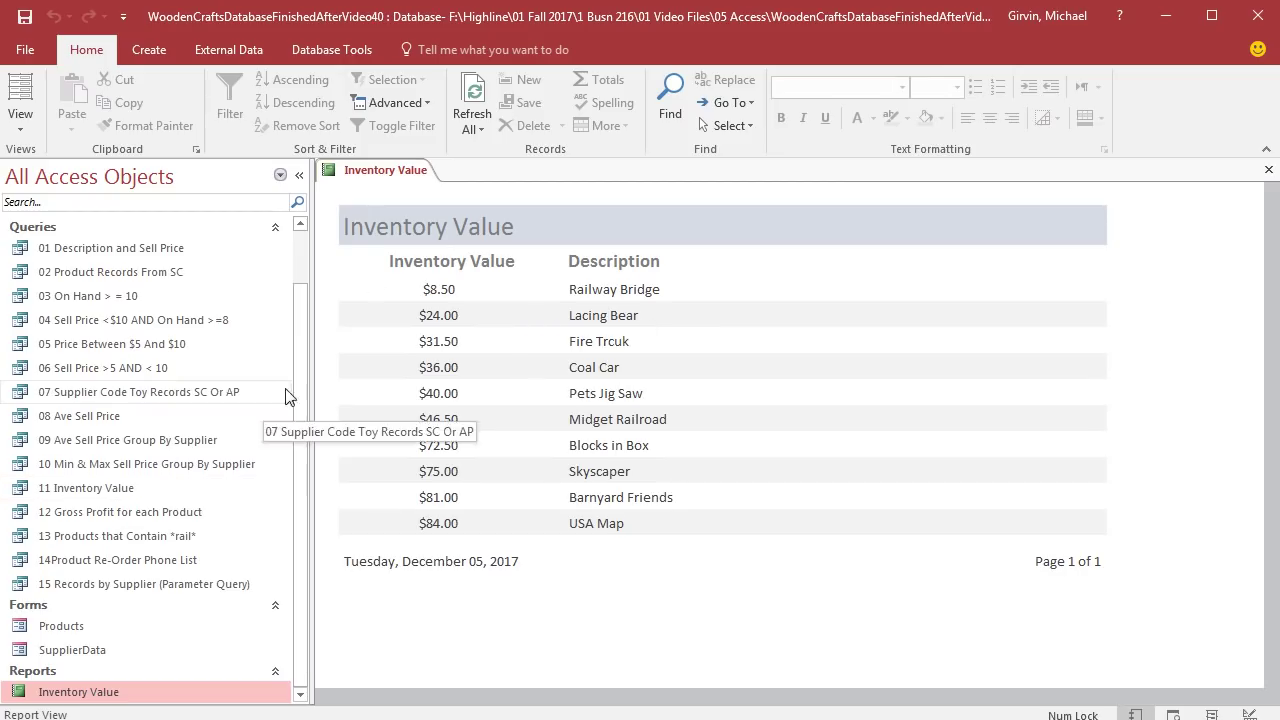
{"action": "left_click", "coordinate": [1268, 170]}
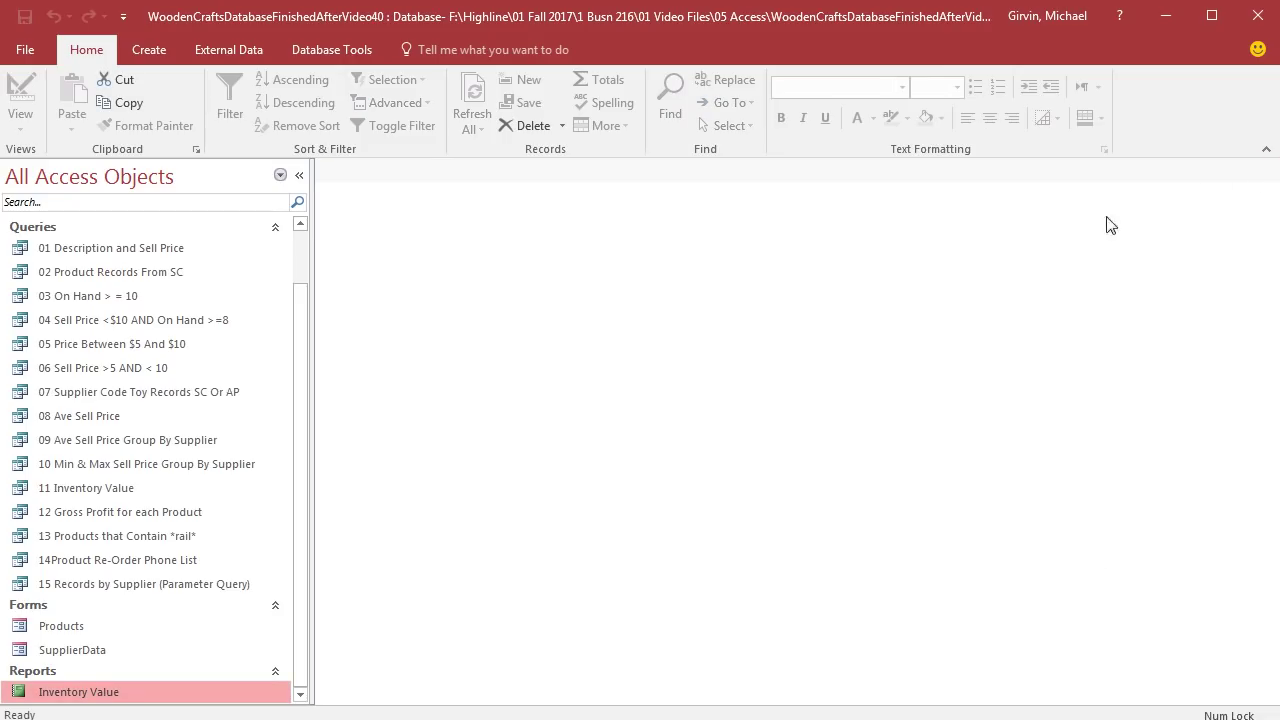
Step: Open the 14Product Re-Order Phone List query to review its four records, then close it
{"action": "double_click", "coordinate": [75, 562]}
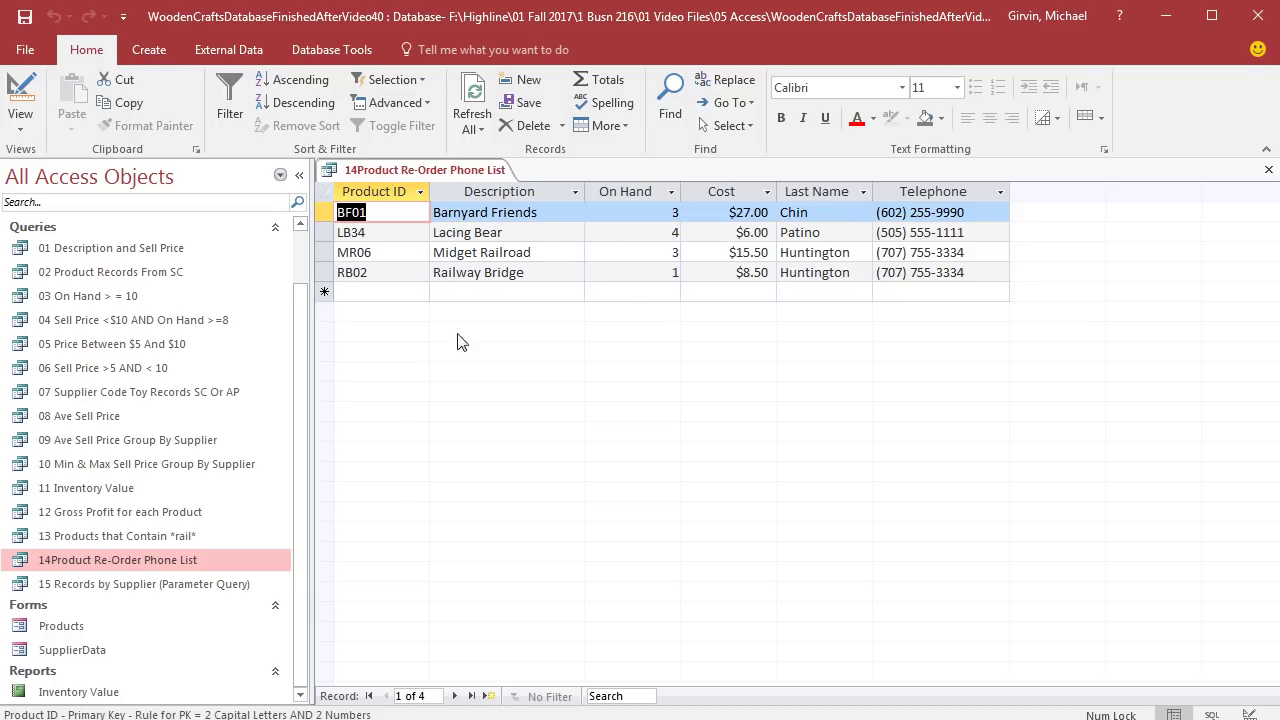
{"action": "left_click", "coordinate": [1268, 174]}
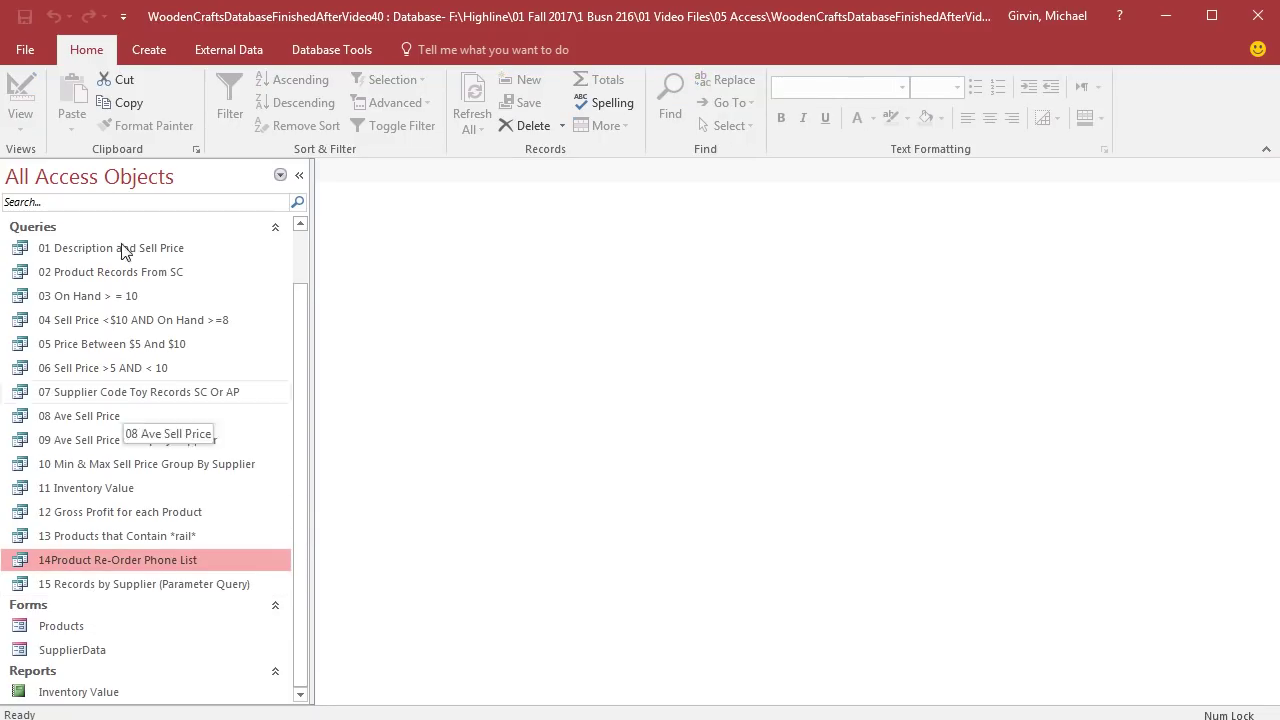
{"action": "left_click", "coordinate": [148, 50]}
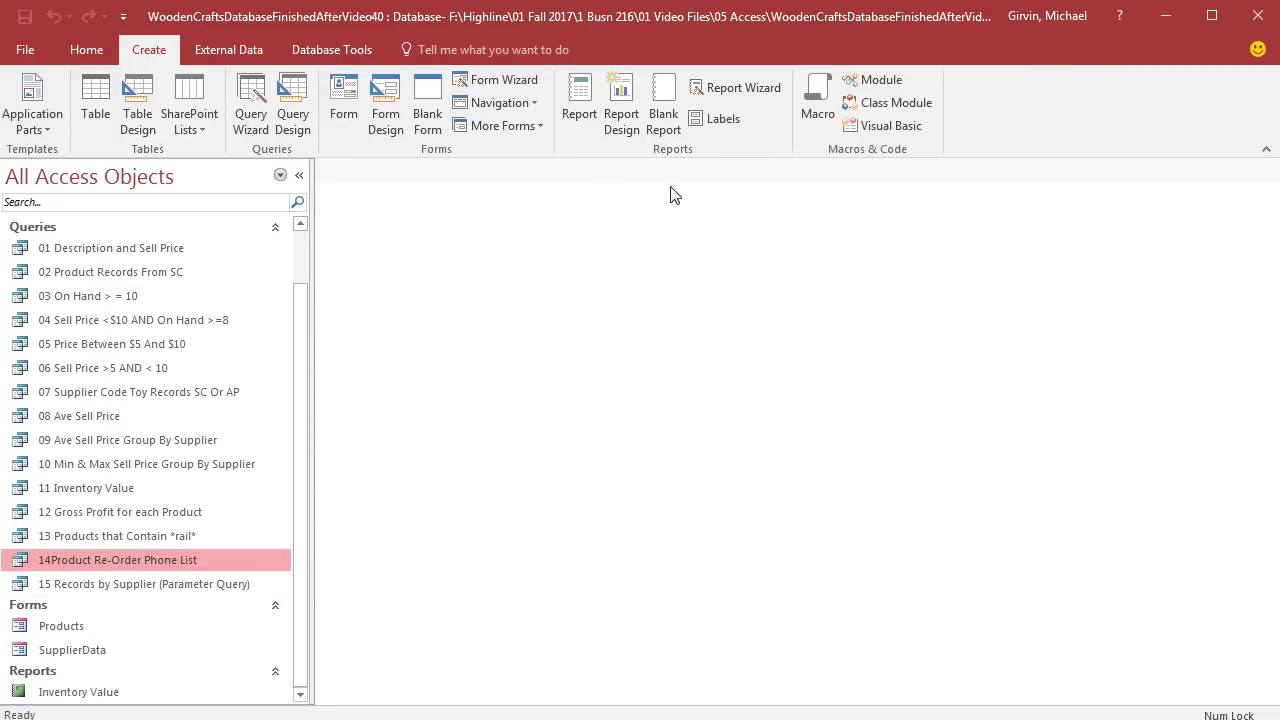
Step: Start a Report Wizard on 14Product Re-Order Phone List with all six fields, viewed by SupplierData
{"action": "left_click", "coordinate": [768, 93]}
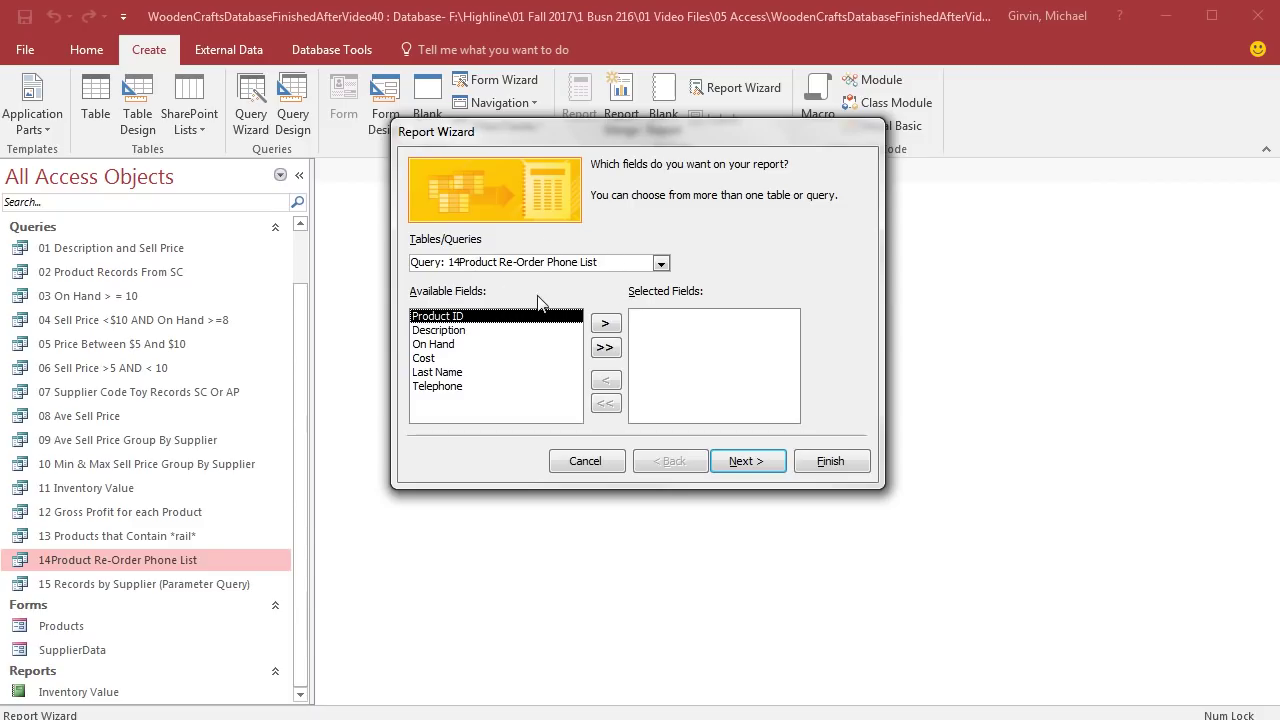
{"action": "left_click", "coordinate": [605, 348]}
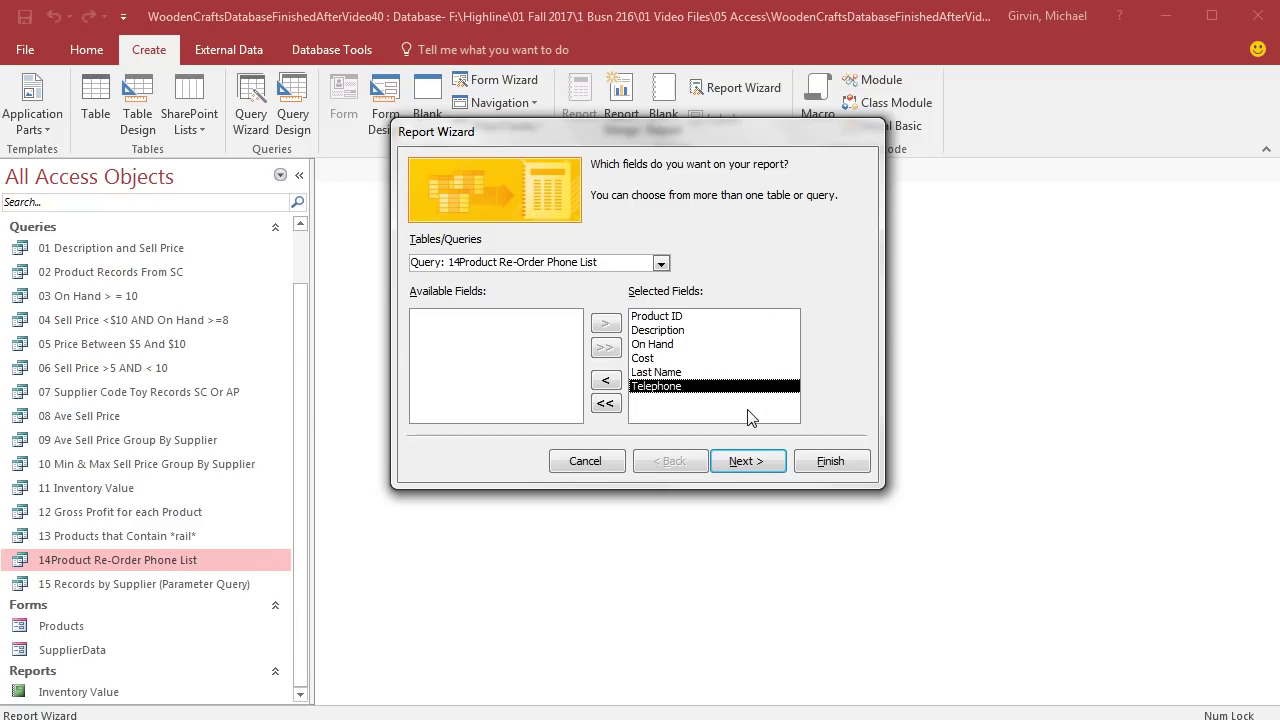
{"action": "left_click", "coordinate": [752, 466]}
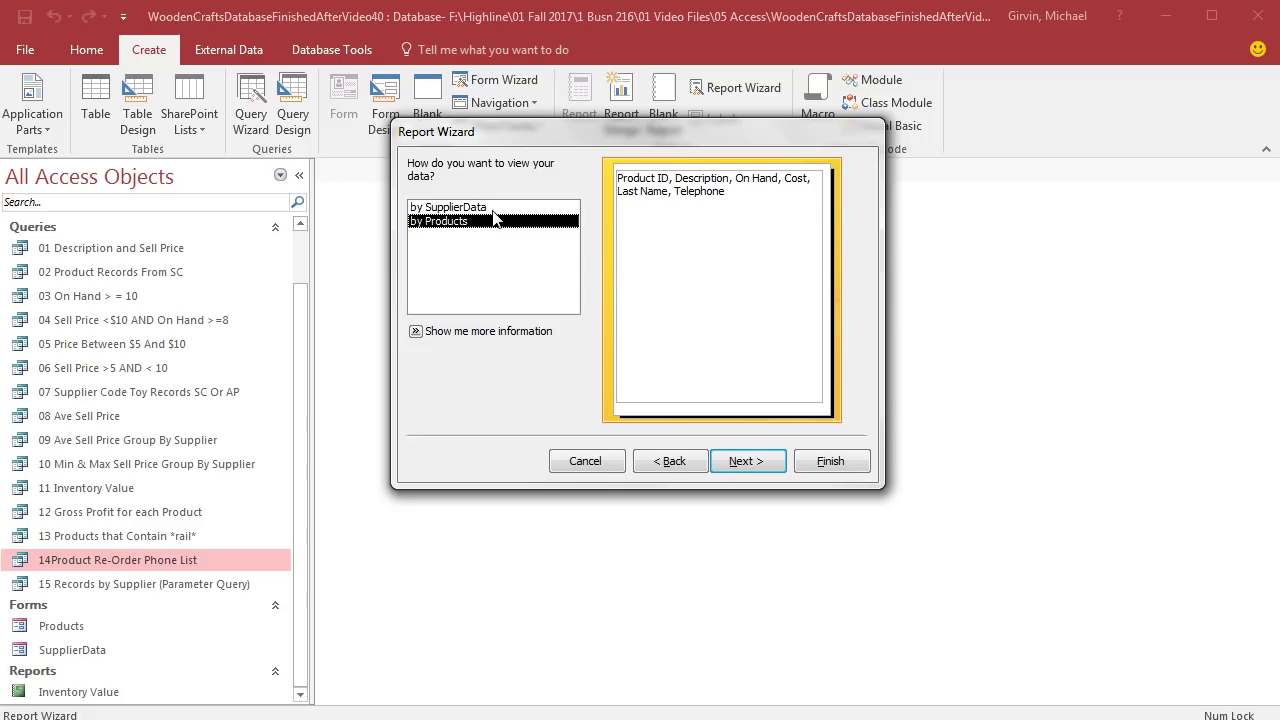
{"action": "left_click", "coordinate": [440, 208]}
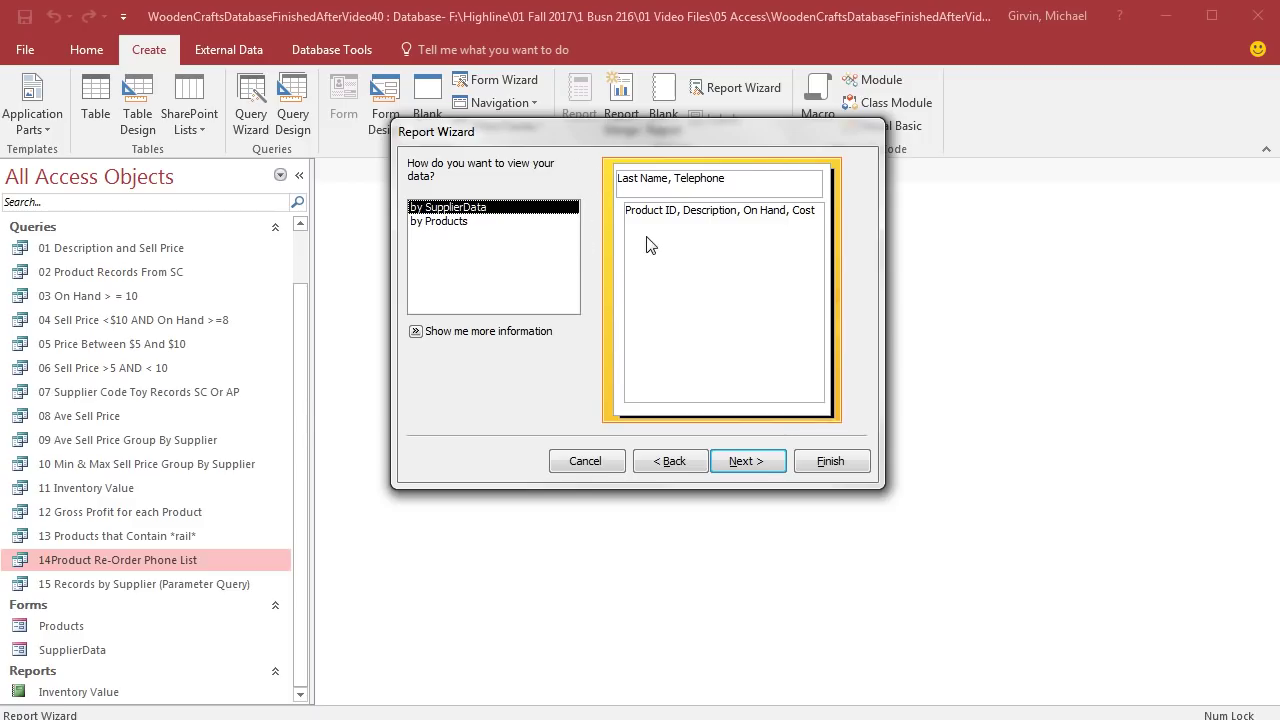
{"action": "left_click", "coordinate": [459, 224]}
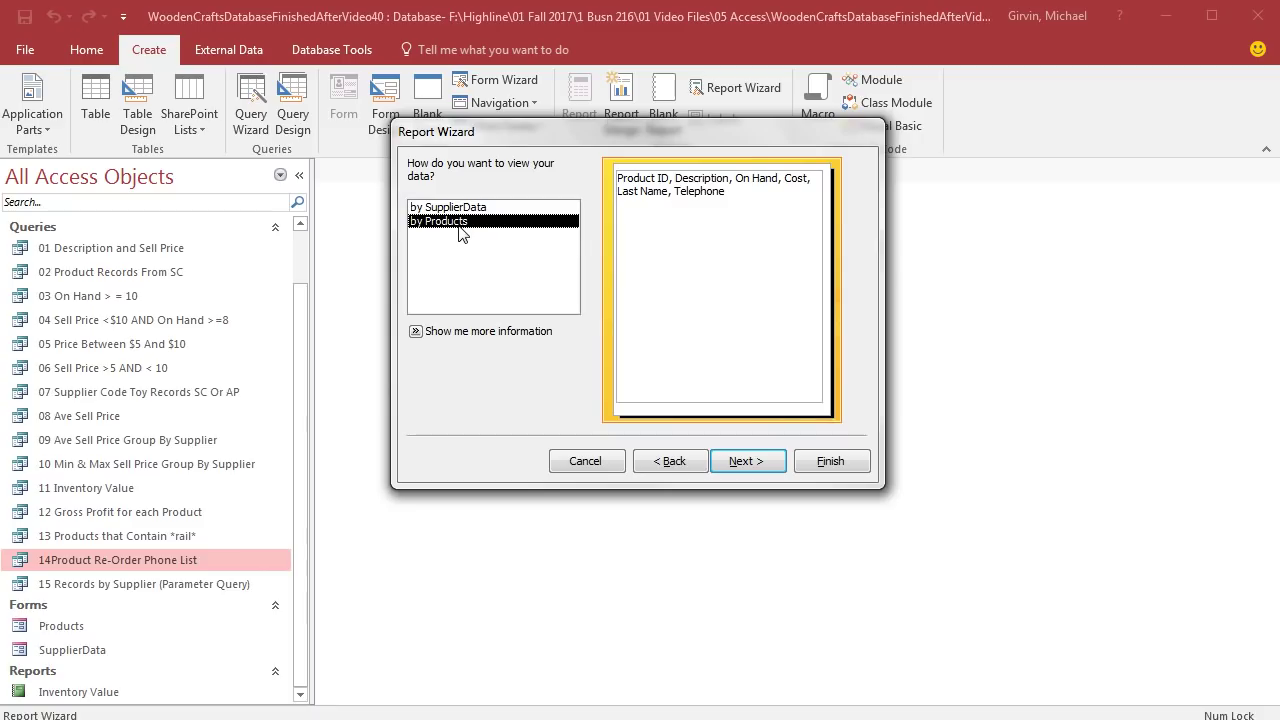
{"action": "left_click", "coordinate": [467, 210]}
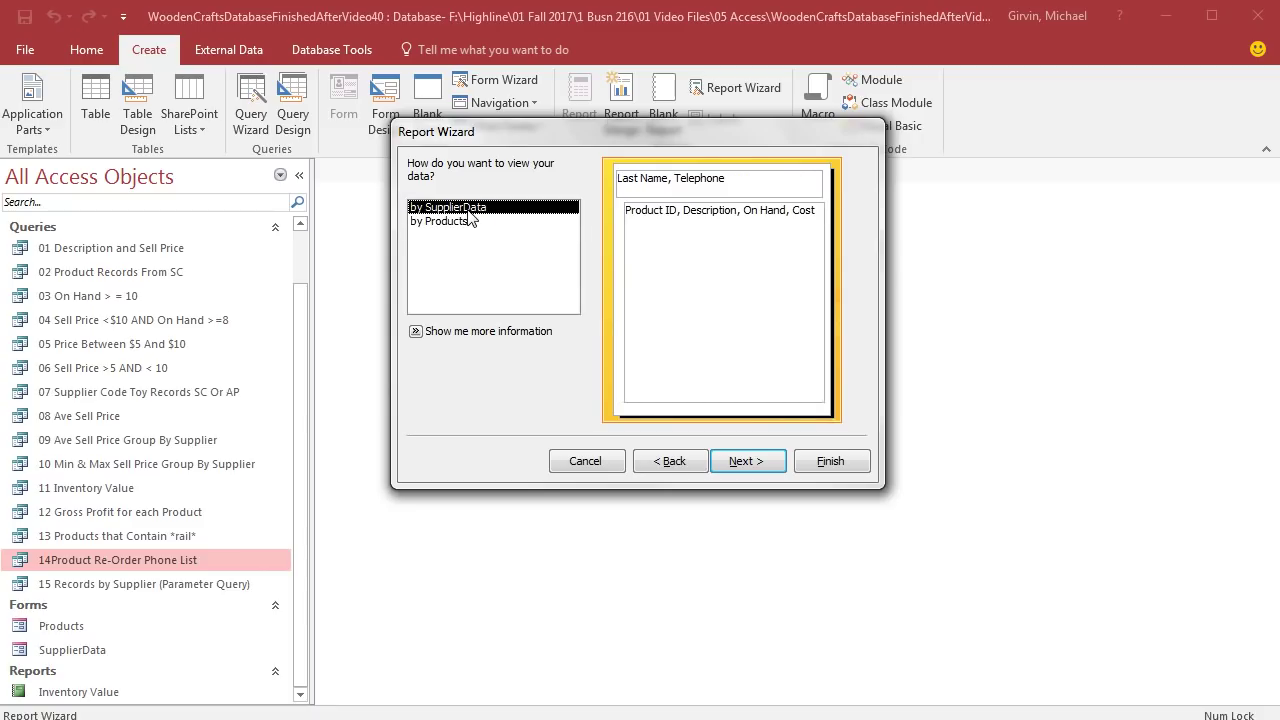
{"action": "left_click", "coordinate": [757, 464]}
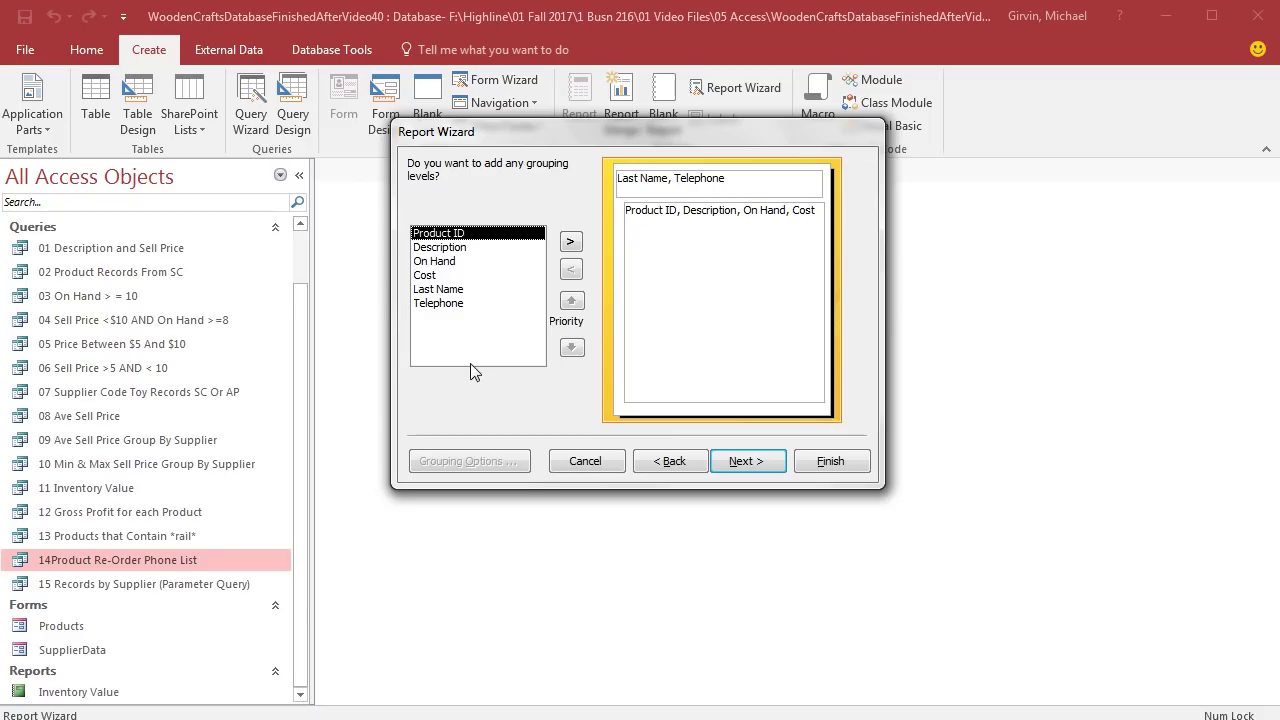
Step: Sort the report's detail records by On Hand
{"action": "left_click", "coordinate": [752, 466]}
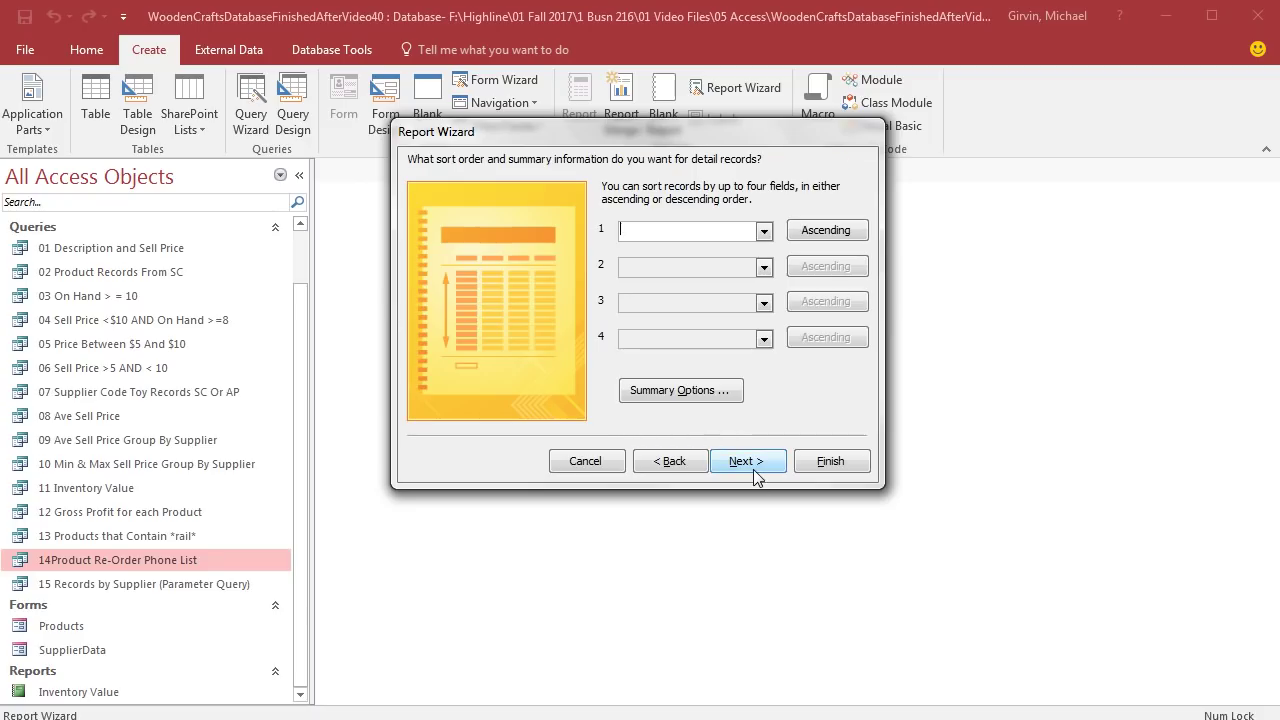
{"action": "left_click", "coordinate": [764, 231]}
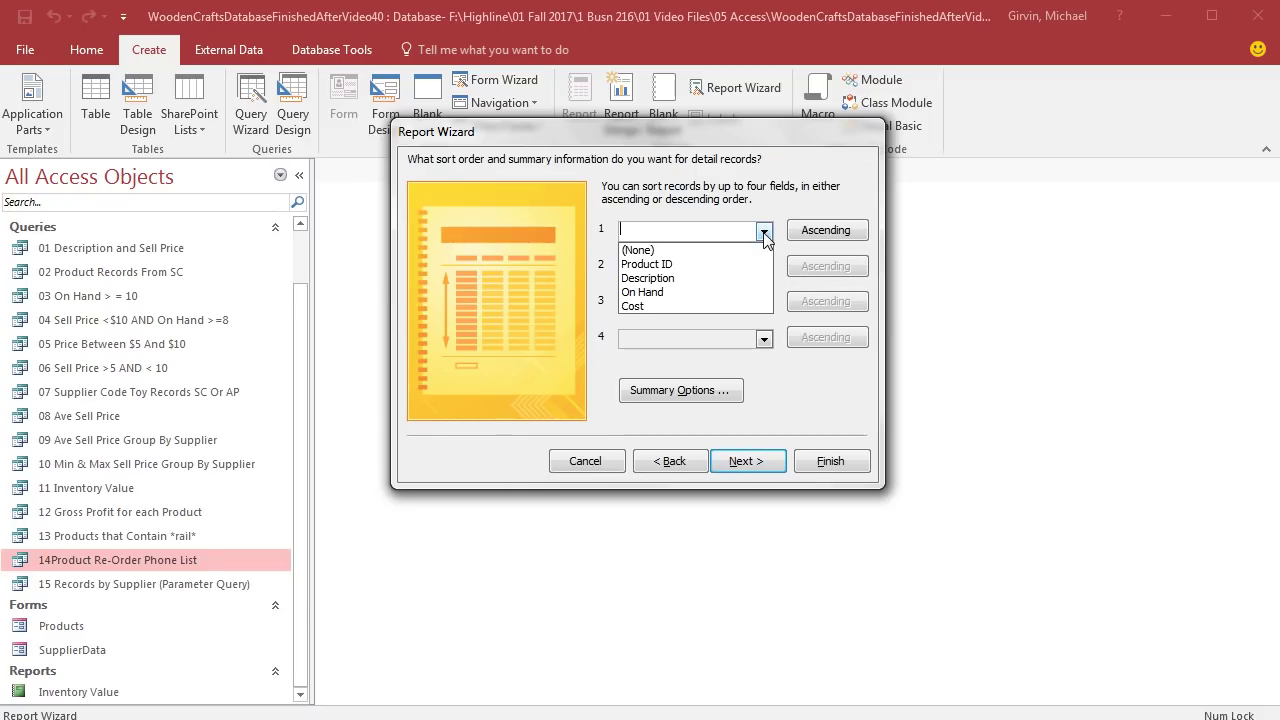
{"action": "left_click", "coordinate": [665, 292]}
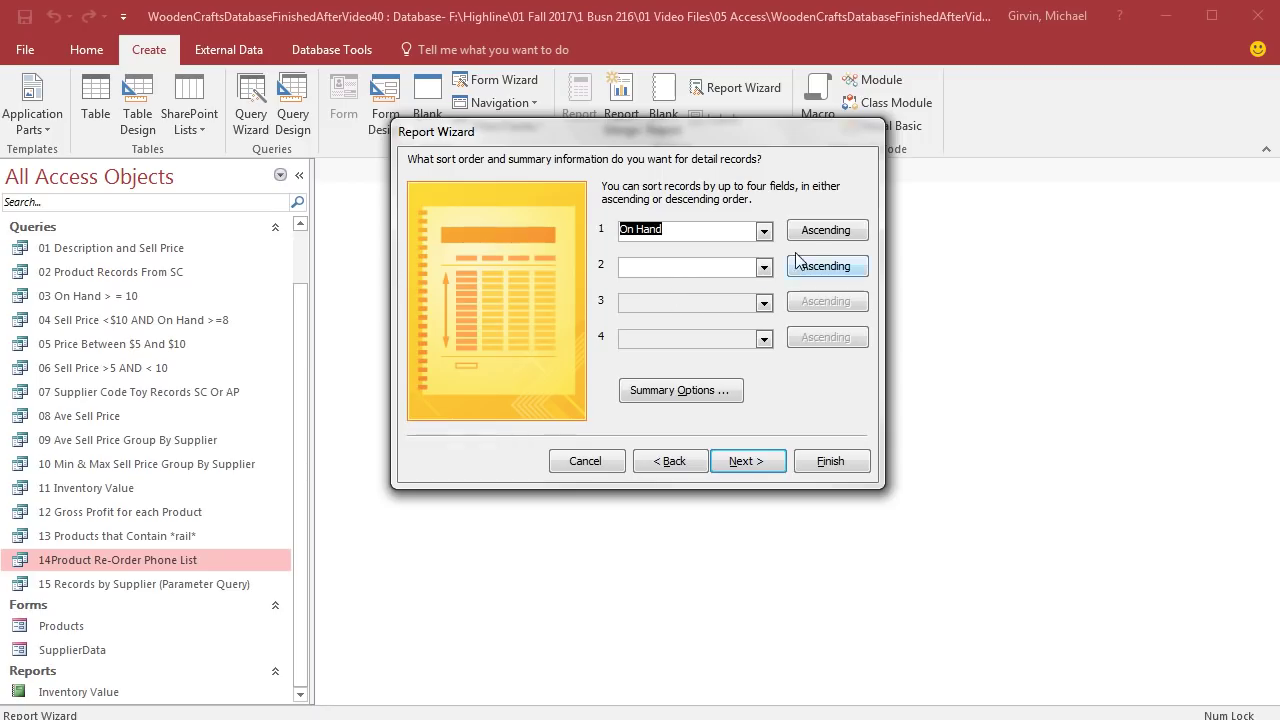
Step: Choose the Stepped layout with Landscape orientation for the report
{"action": "left_click", "coordinate": [772, 463]}
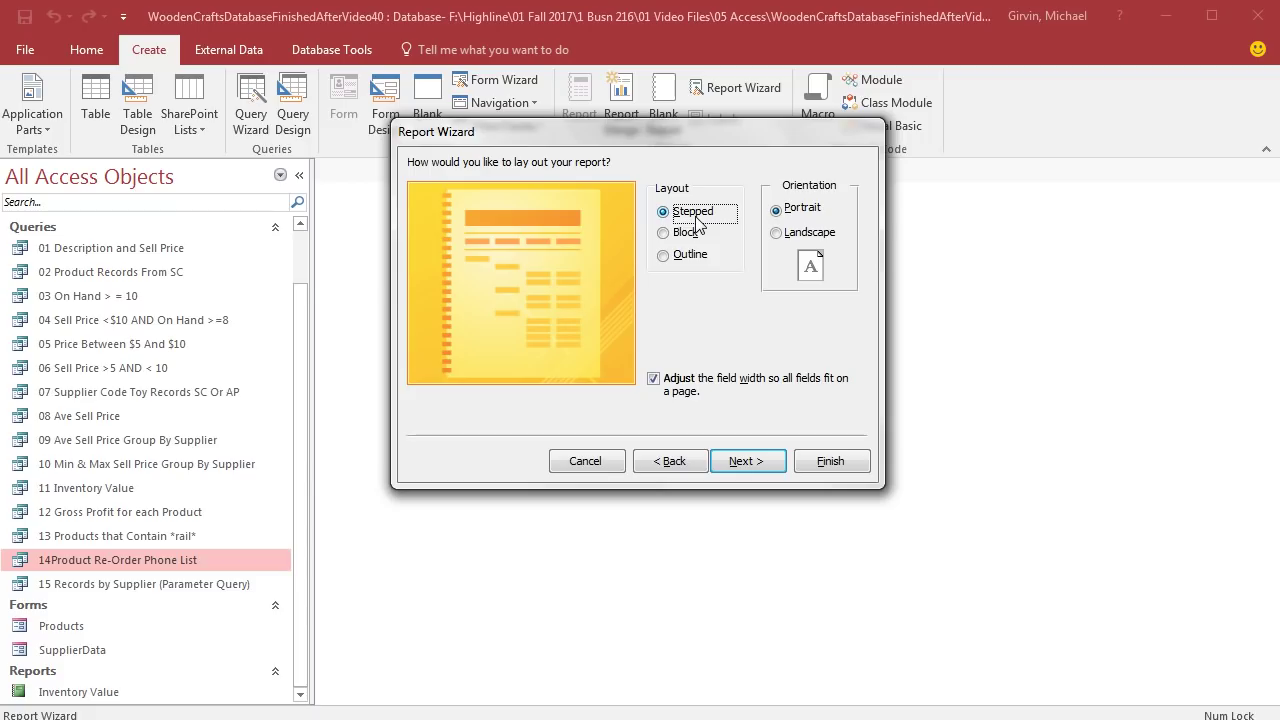
{"action": "left_click", "coordinate": [778, 238]}
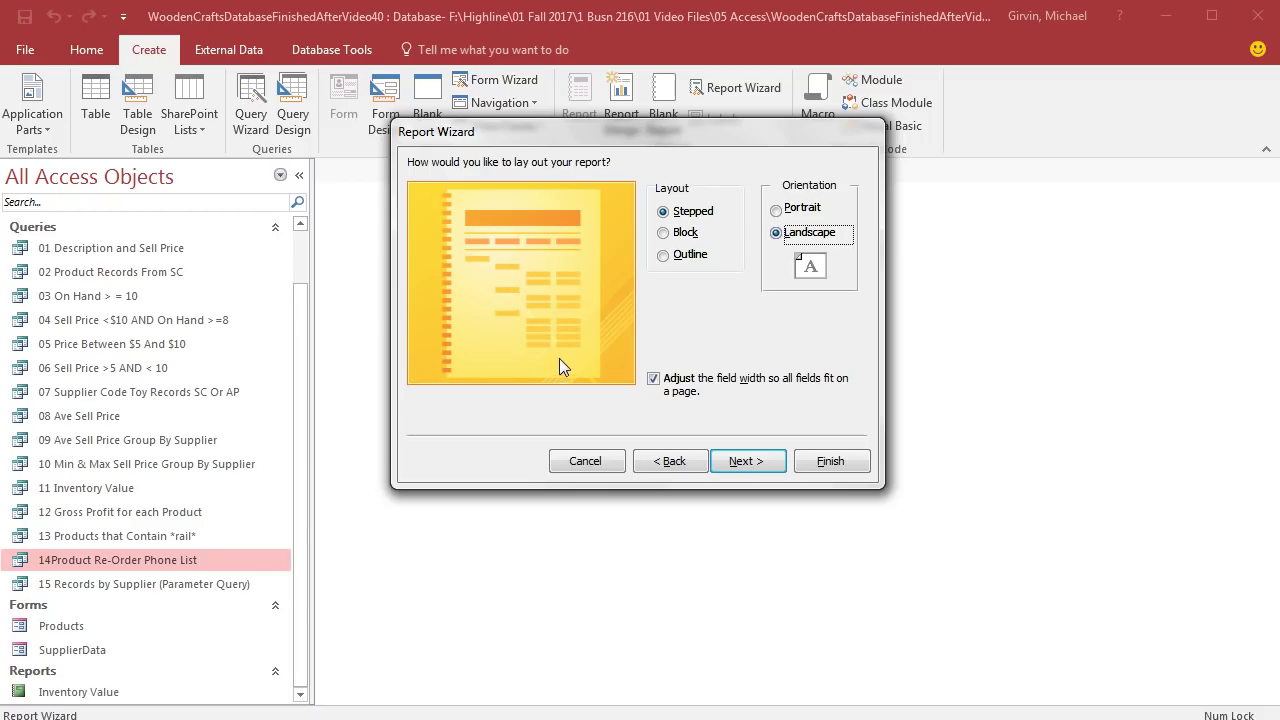
{"action": "left_click", "coordinate": [668, 236]}
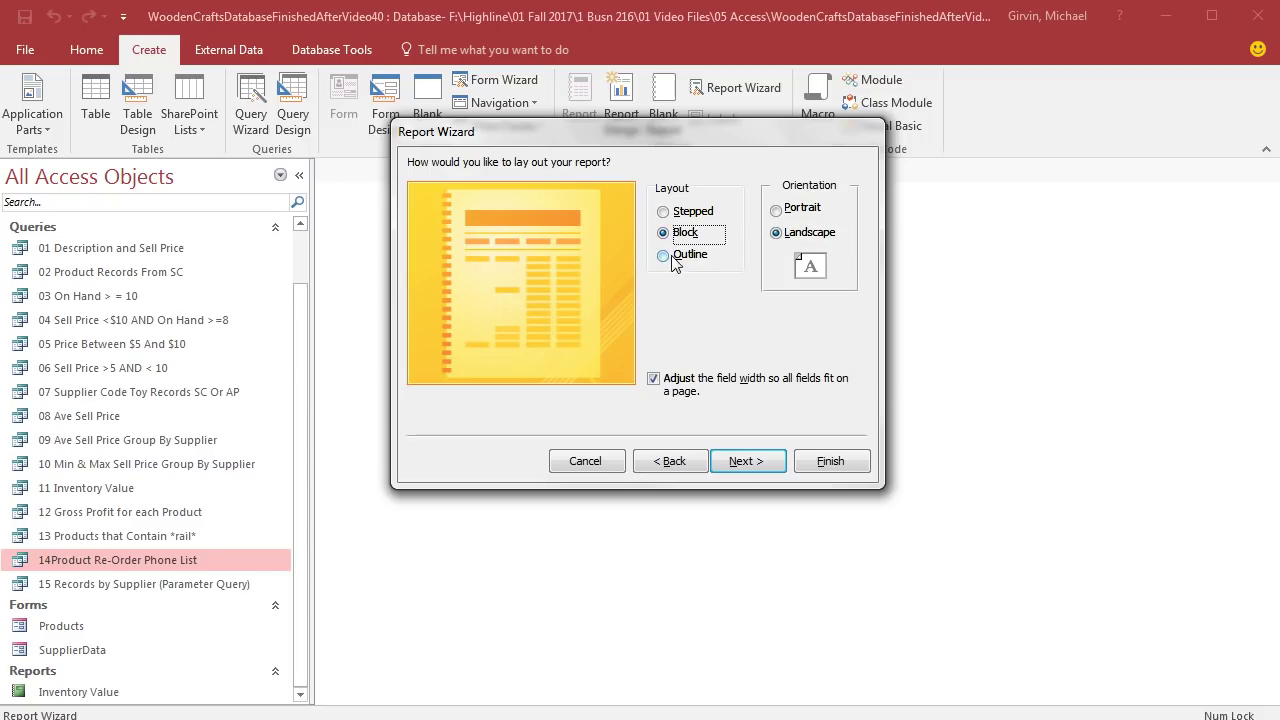
{"action": "left_click", "coordinate": [668, 256]}
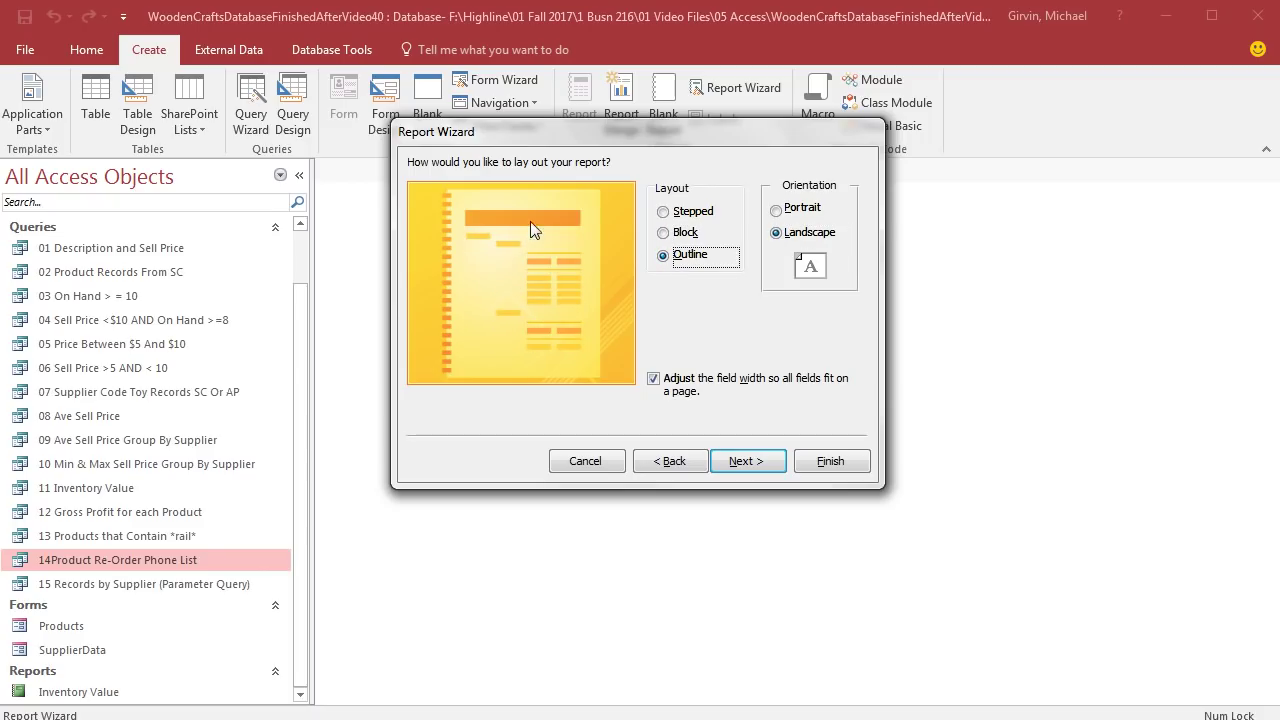
{"action": "left_click", "coordinate": [662, 212]}
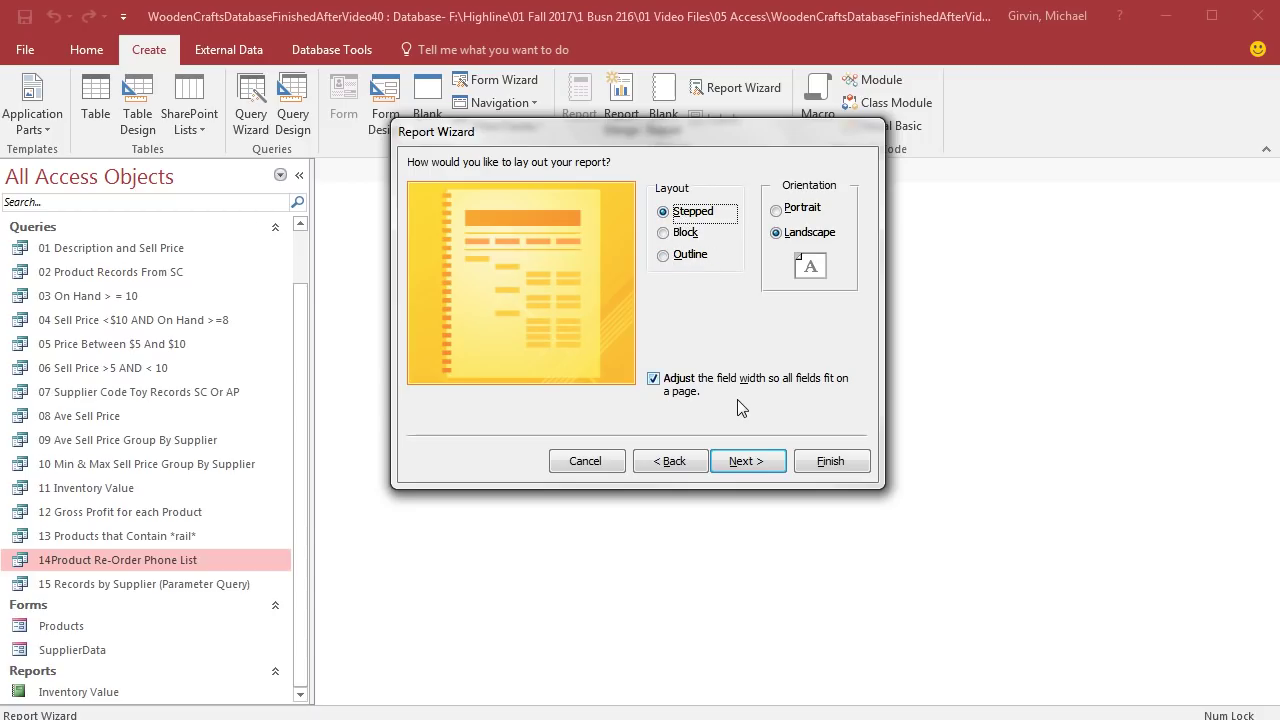
{"action": "left_click", "coordinate": [766, 466]}
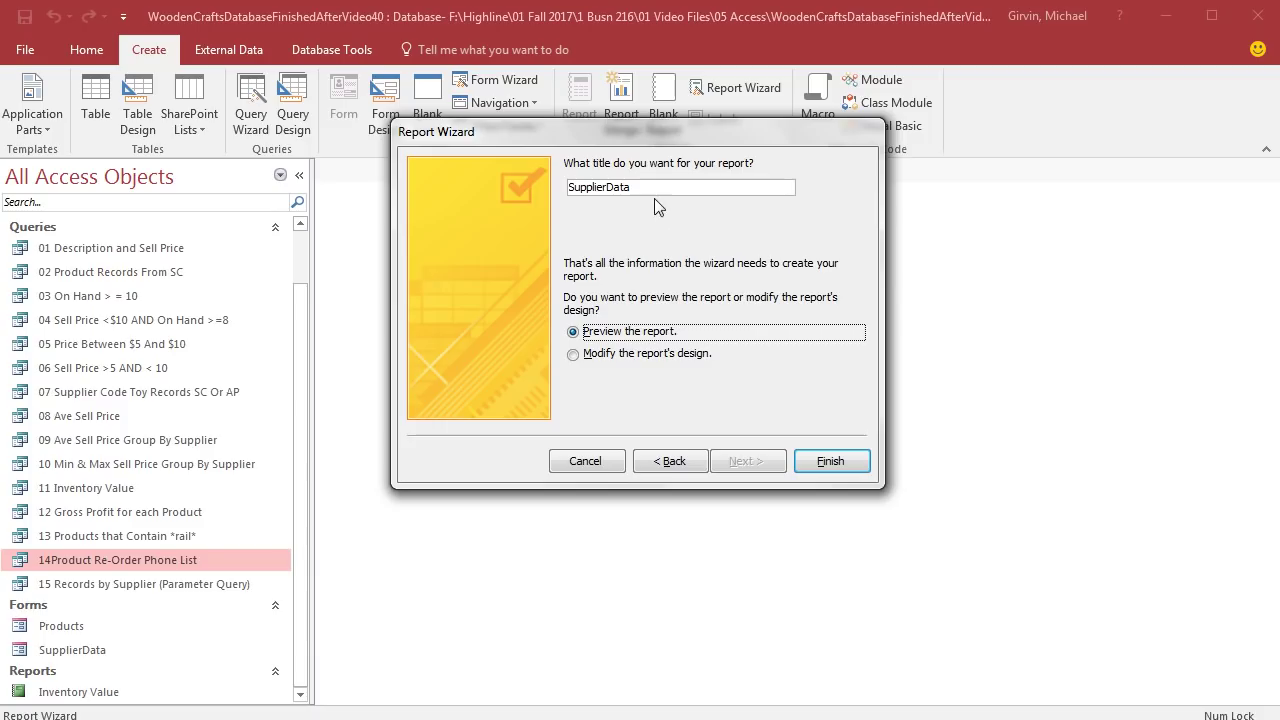
Step: Title the report 'Product Re-Order Phone List', finish it, and close the print preview
{"action": "left_click_drag", "start_coordinate": [651, 192], "coordinate": [548, 188]}
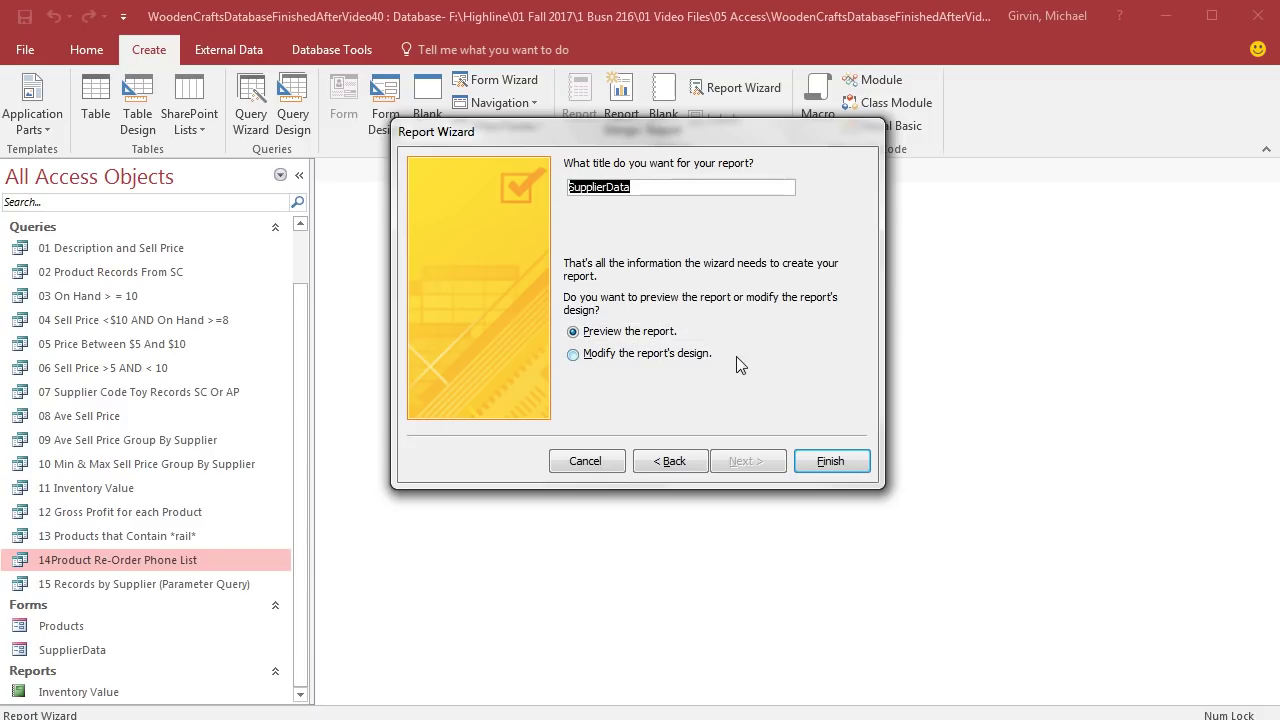
{"action": "type", "text": "Product Re-Order Phone List"}
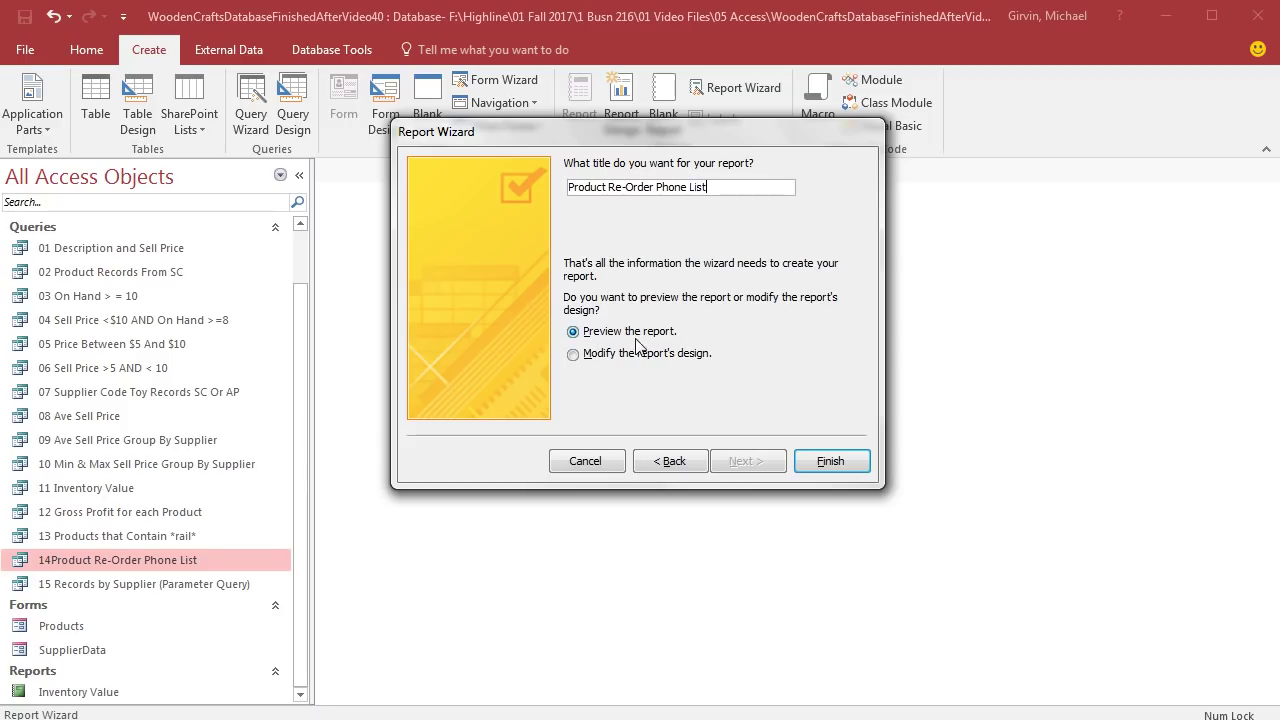
{"action": "left_click", "coordinate": [831, 462]}
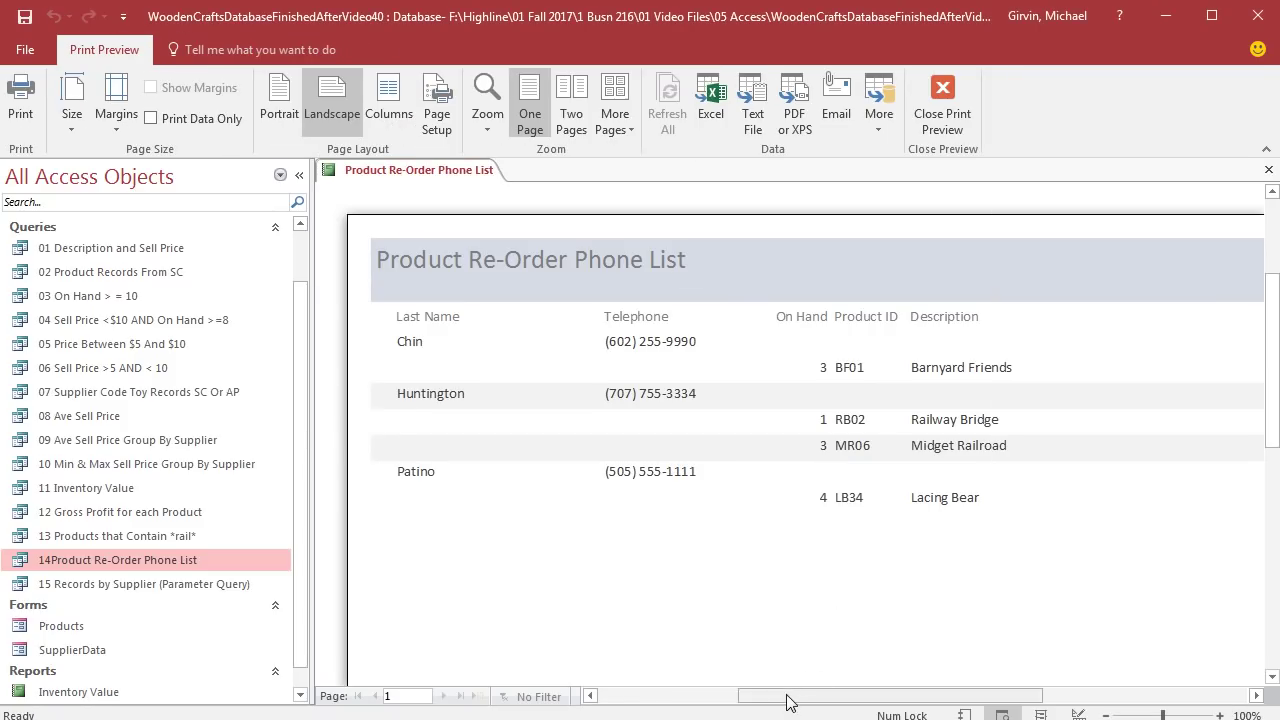
{"action": "left_click_drag", "start_coordinate": [786, 698], "coordinate": [841, 702]}
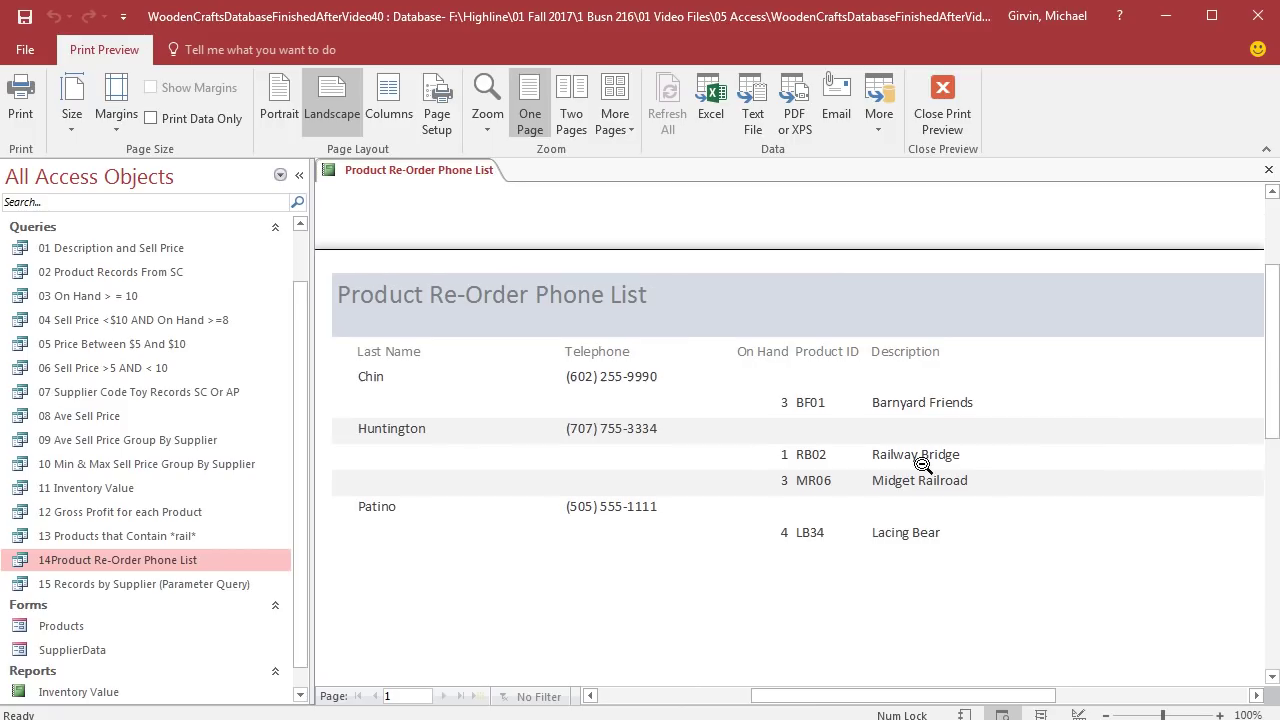
{"action": "left_click", "coordinate": [945, 90]}
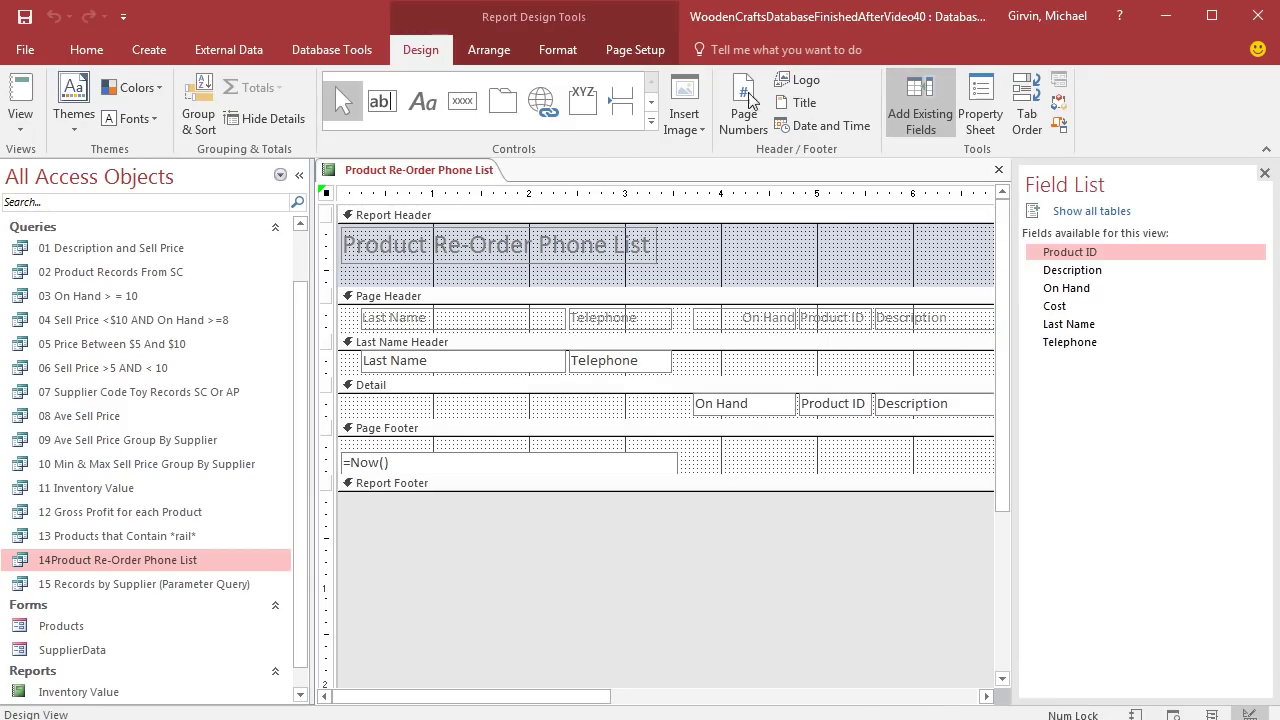
Step: In Layout View, narrow the Last Name column and pull Telephone leftward toward it
{"action": "left_click", "coordinate": [16, 140]}
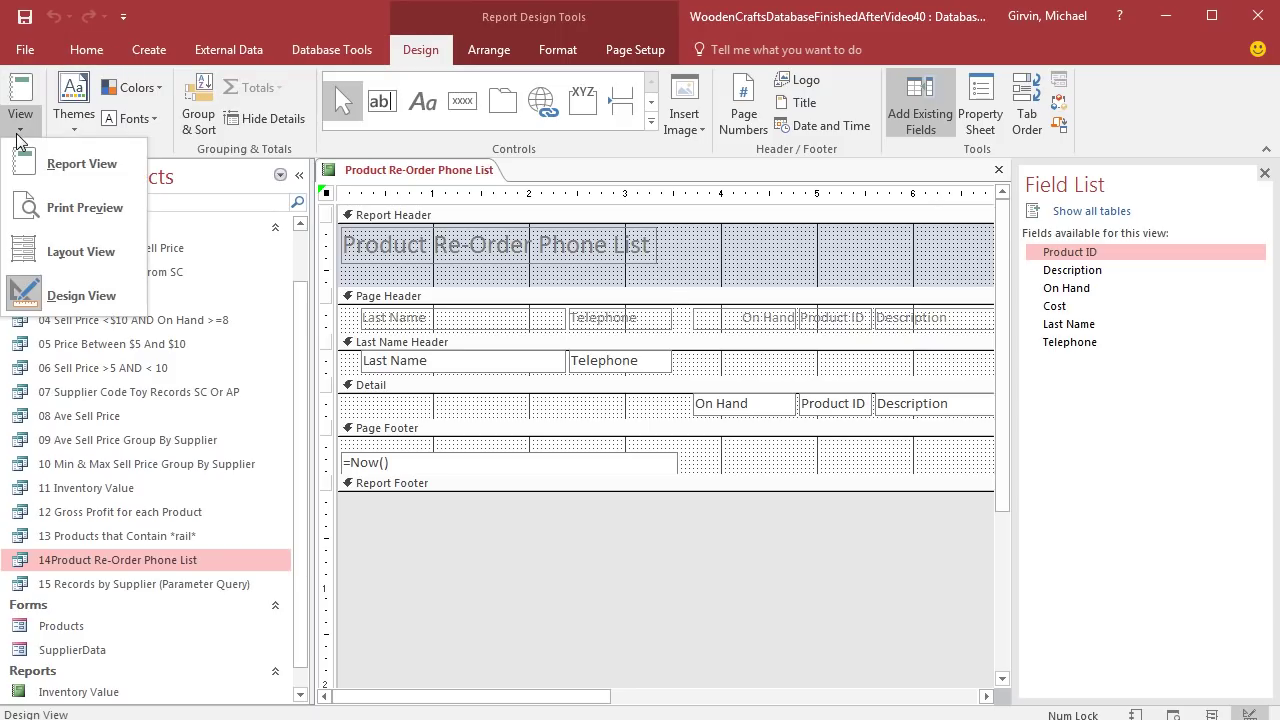
{"action": "left_click", "coordinate": [81, 252]}
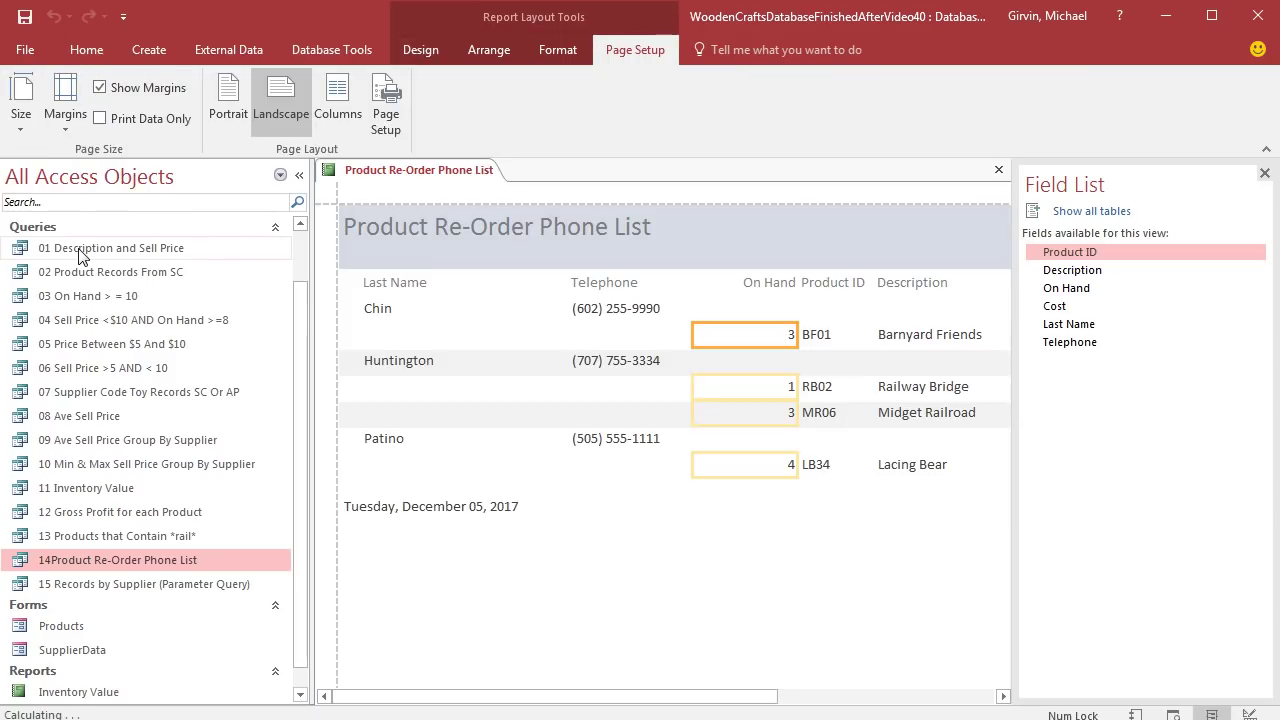
{"action": "left_click", "coordinate": [400, 283]}
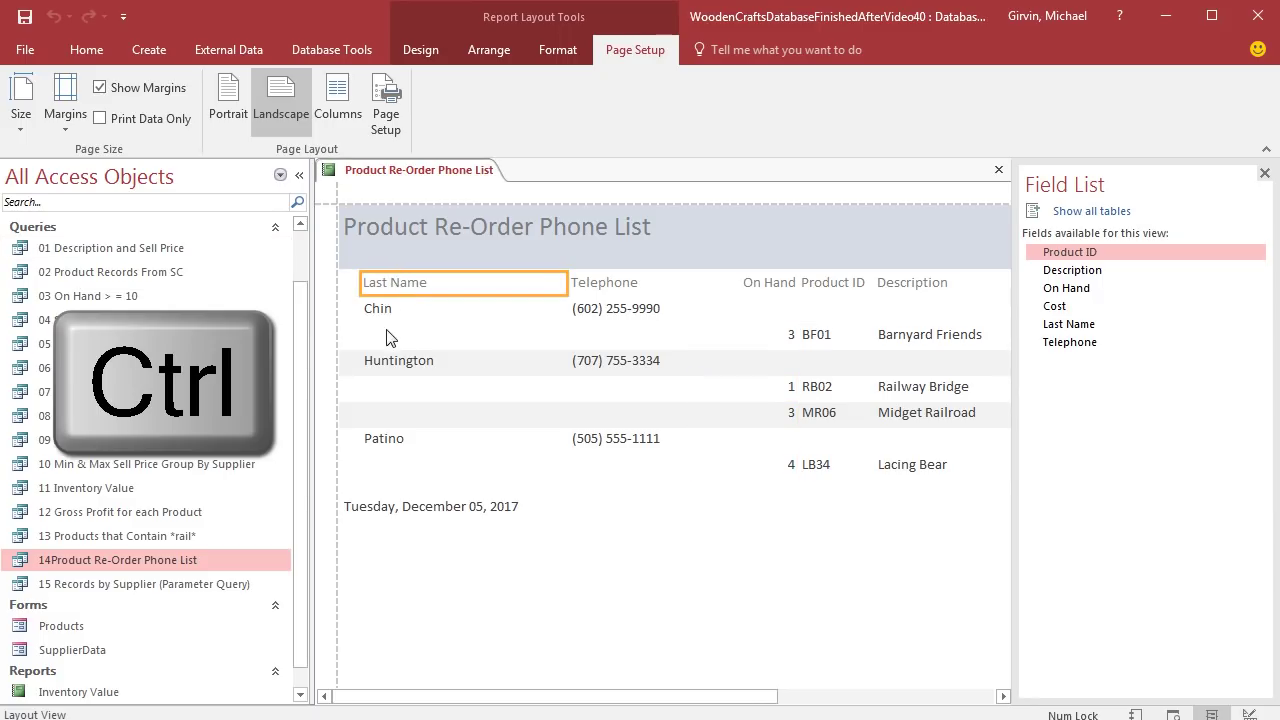
{"action": "left_click", "coordinate": [398, 313], "text": "ctrl"}
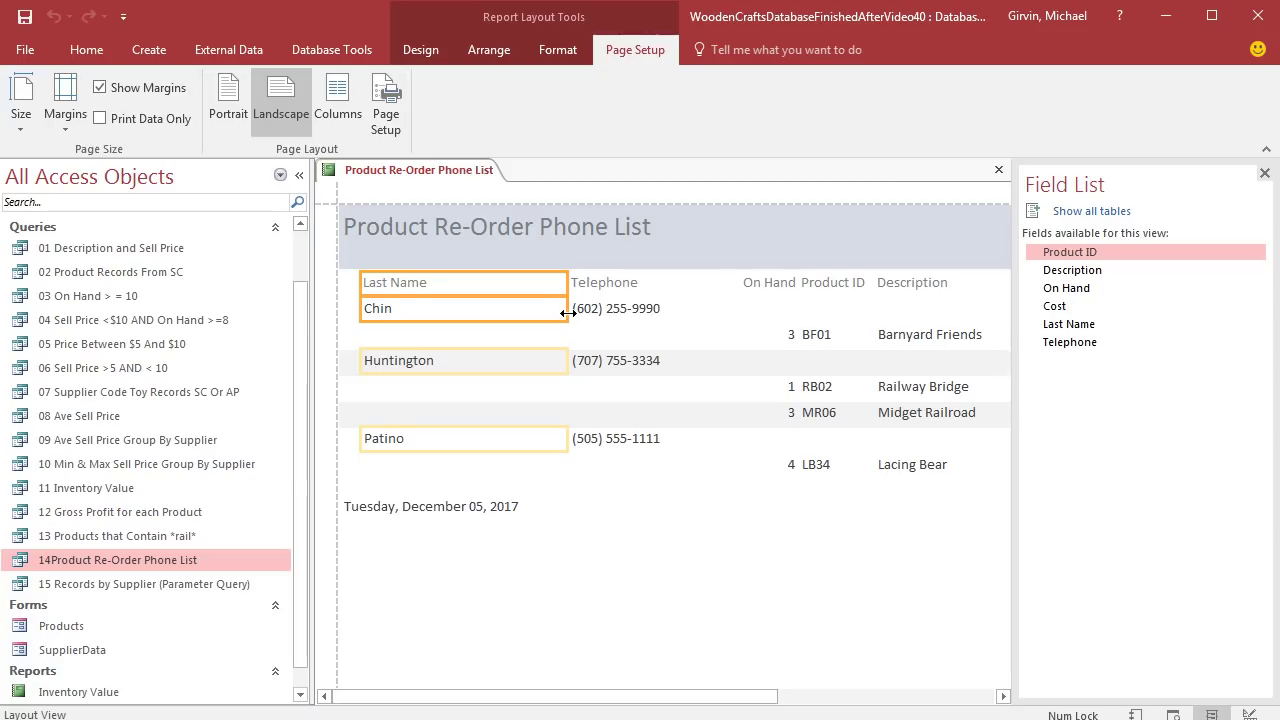
{"action": "left_click_drag", "start_coordinate": [567, 312], "coordinate": [521, 312]}
{"action": "left_click", "coordinate": [601, 262]}
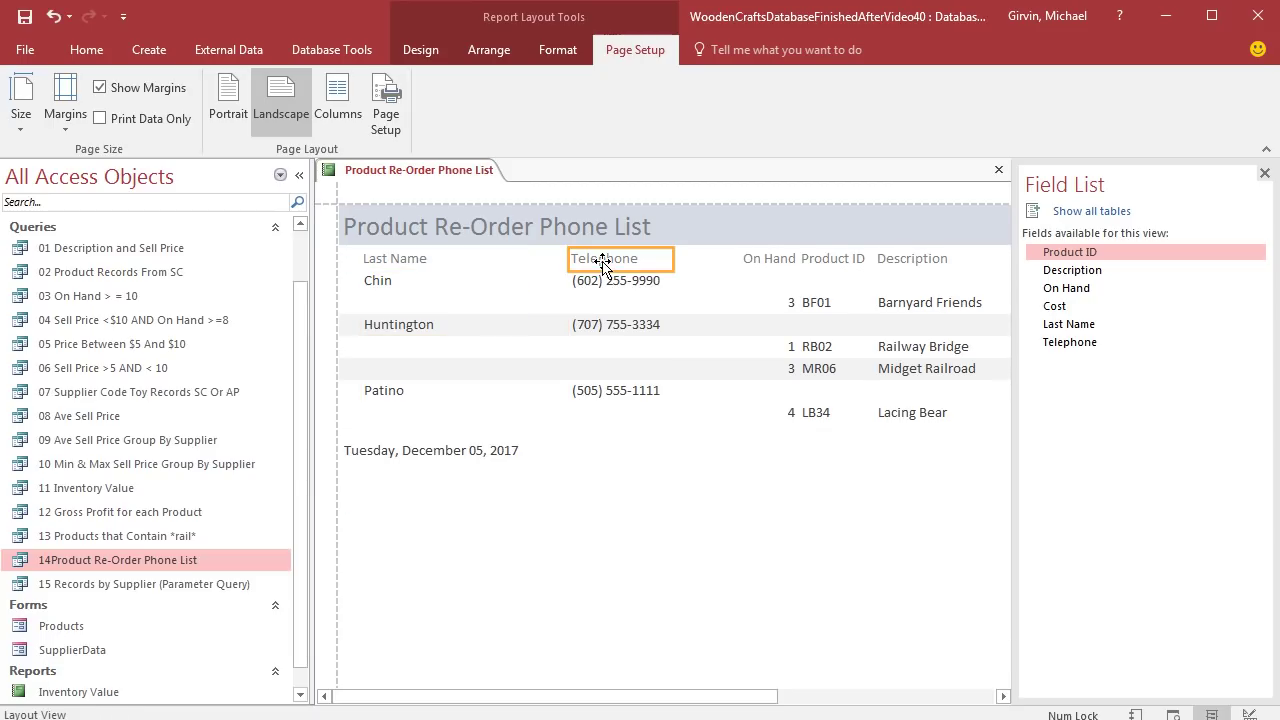
{"action": "left_click", "coordinate": [603, 286], "text": "ctrl"}
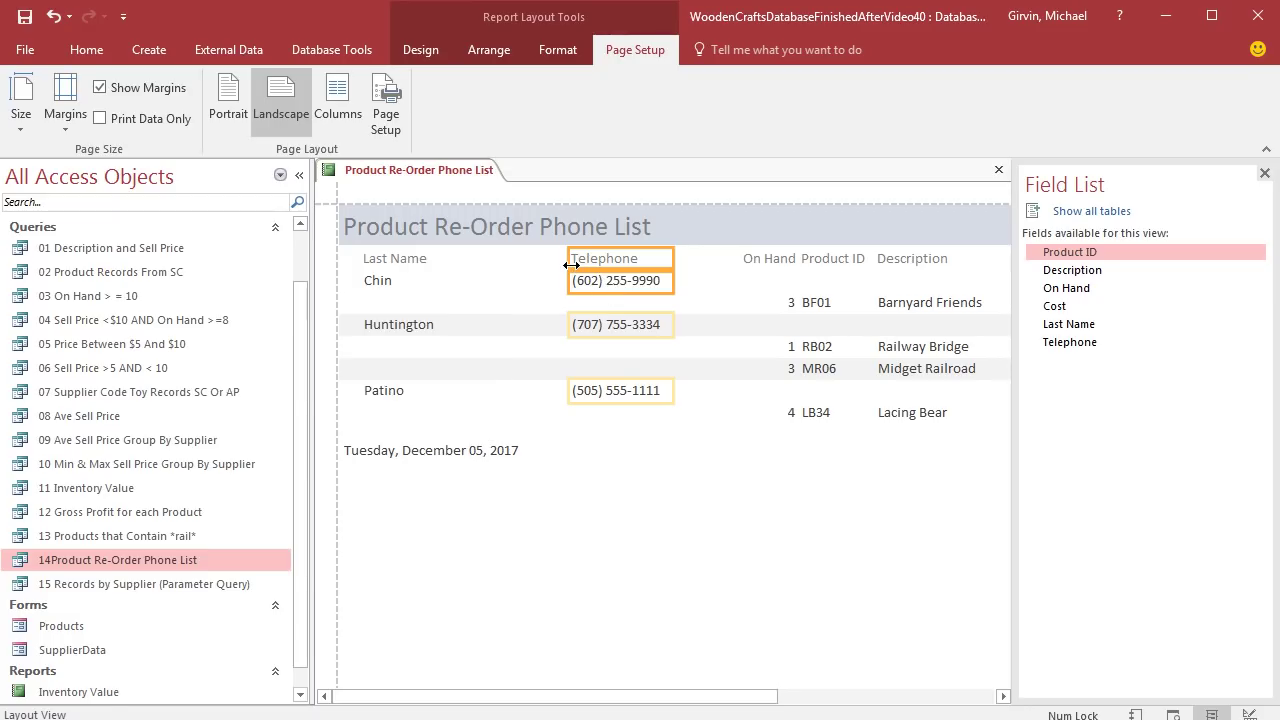
{"action": "left_click_drag", "start_coordinate": [571, 264], "coordinate": [521, 264]}
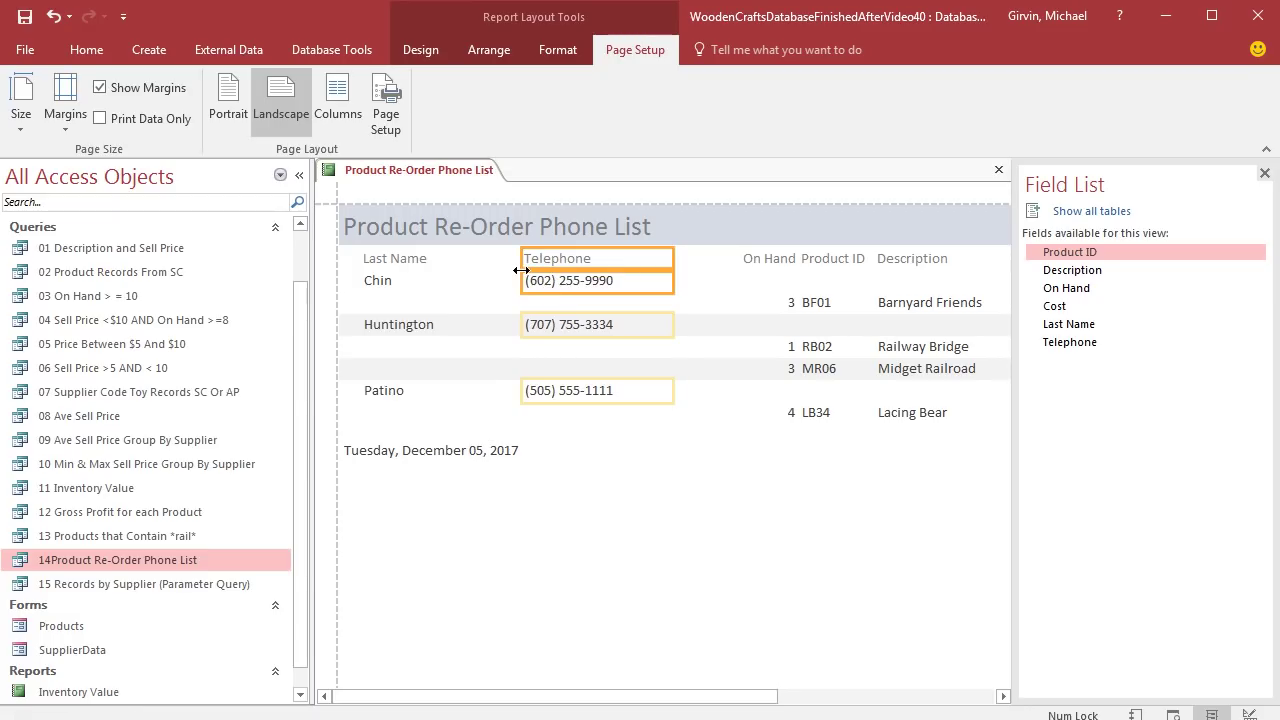
Step: Narrow the On Hand column and shift On Hand and Product ID to the left
{"action": "left_click", "coordinate": [740, 259]}
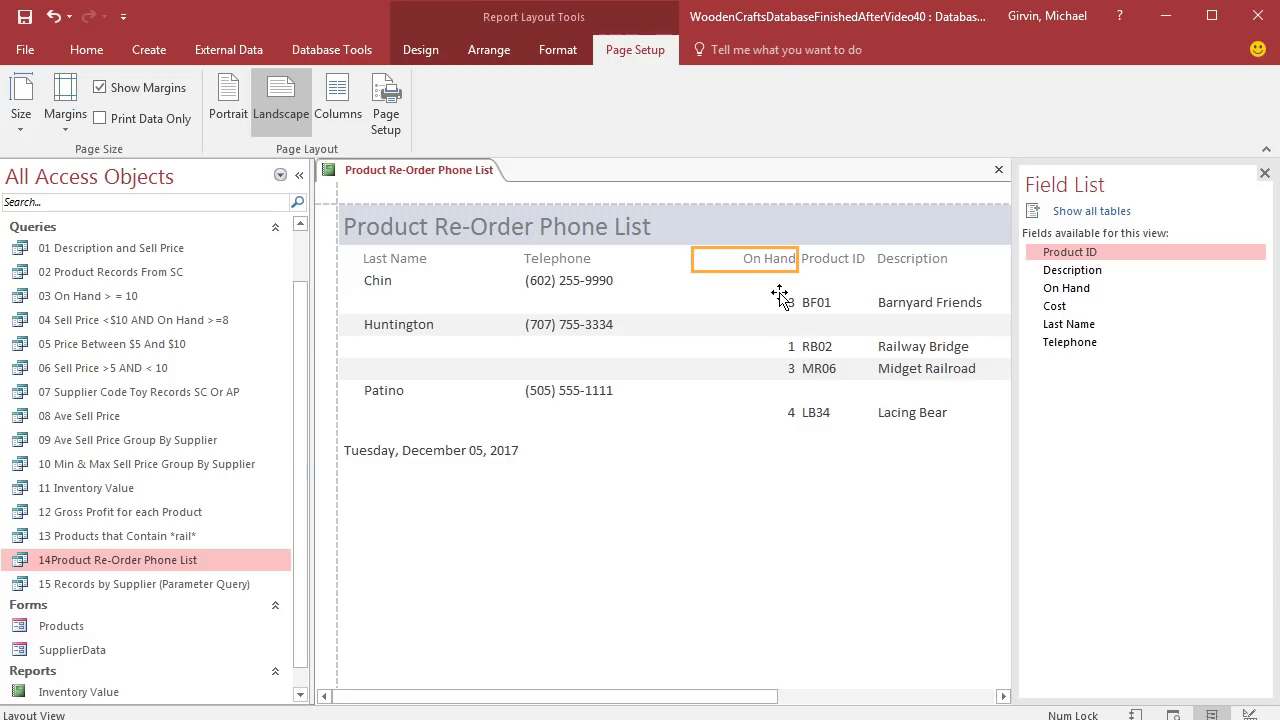
{"action": "left_click", "coordinate": [771, 308], "text": "ctrl"}
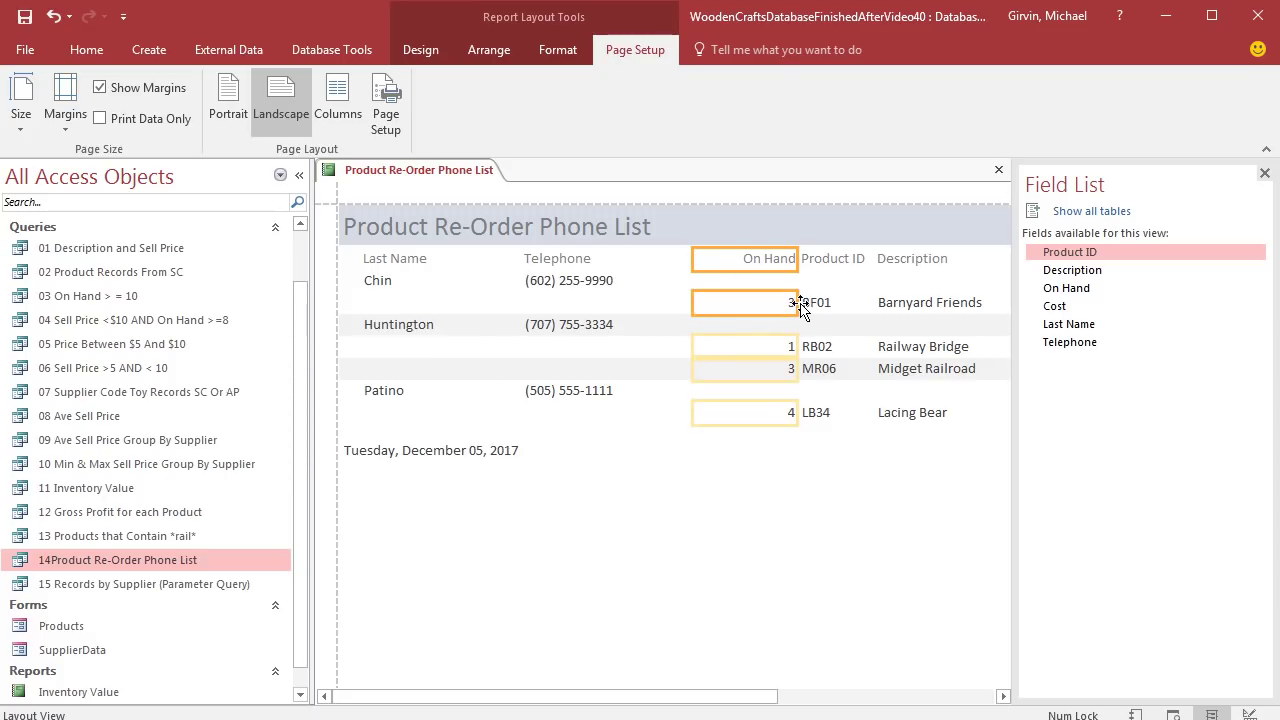
{"action": "left_click_drag", "start_coordinate": [797, 303], "coordinate": [753, 304]}
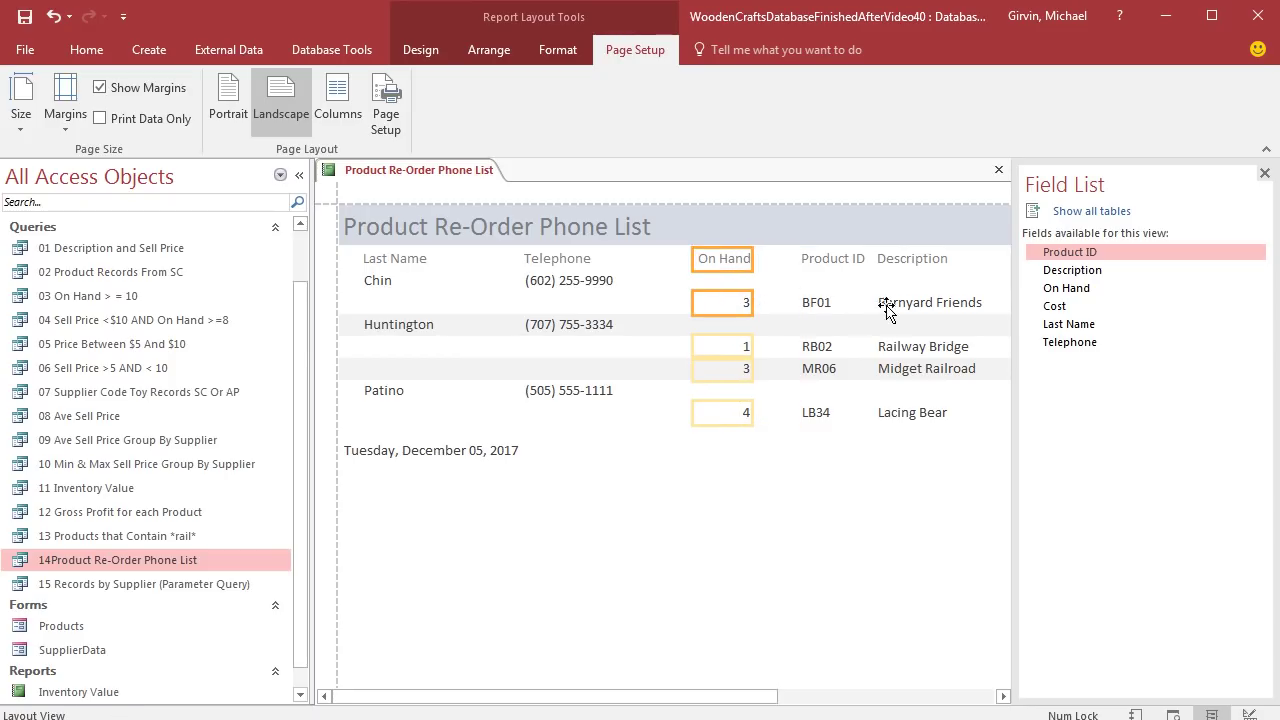
{"action": "key", "text": "Left"}
{"action": "key", "text": "Left"}
{"action": "key", "text": "Left"}
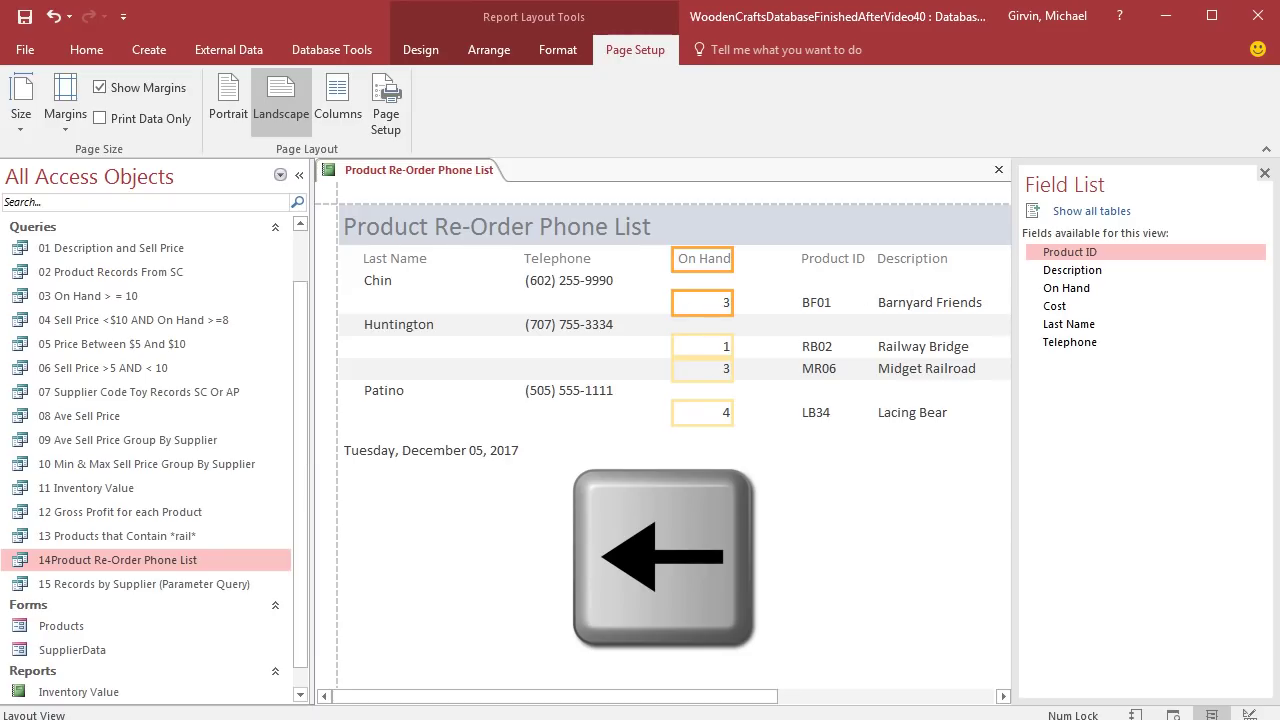
{"action": "key", "text": "Left"}
{"action": "key", "text": "Left"}
{"action": "key", "text": "Left"}
{"action": "key", "text": "Left"}
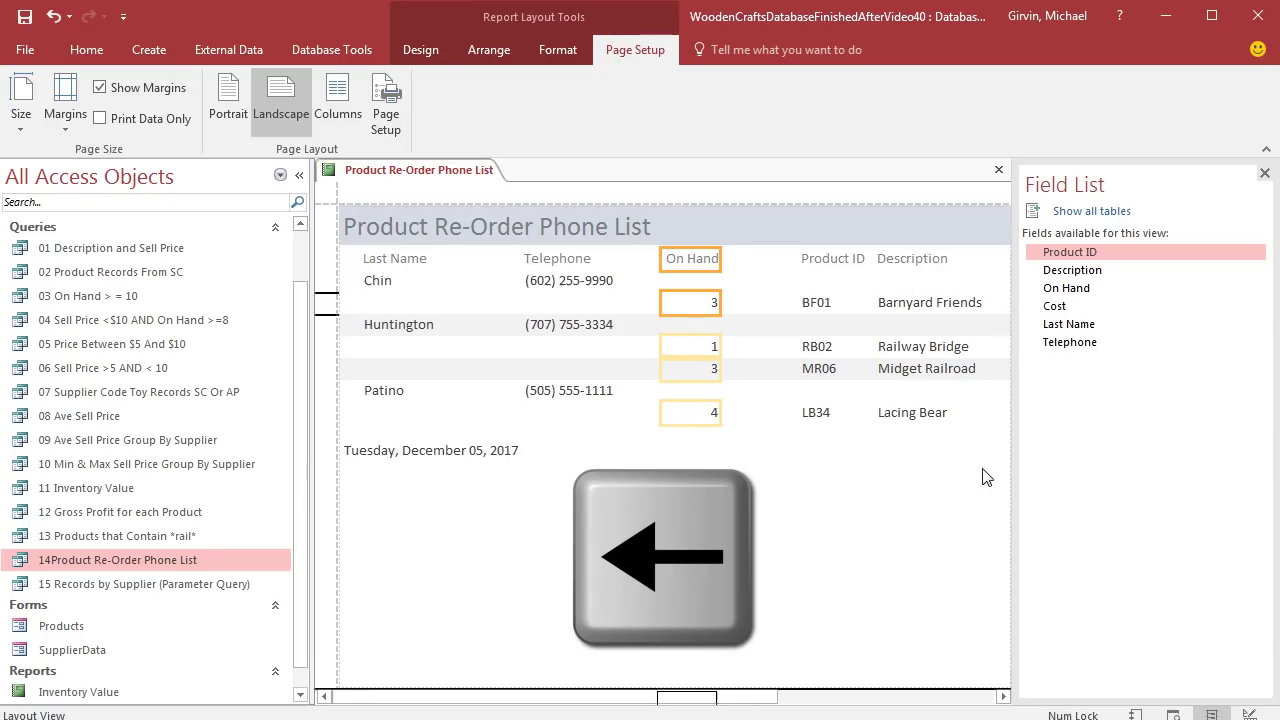
{"action": "left_click", "coordinate": [845, 263]}
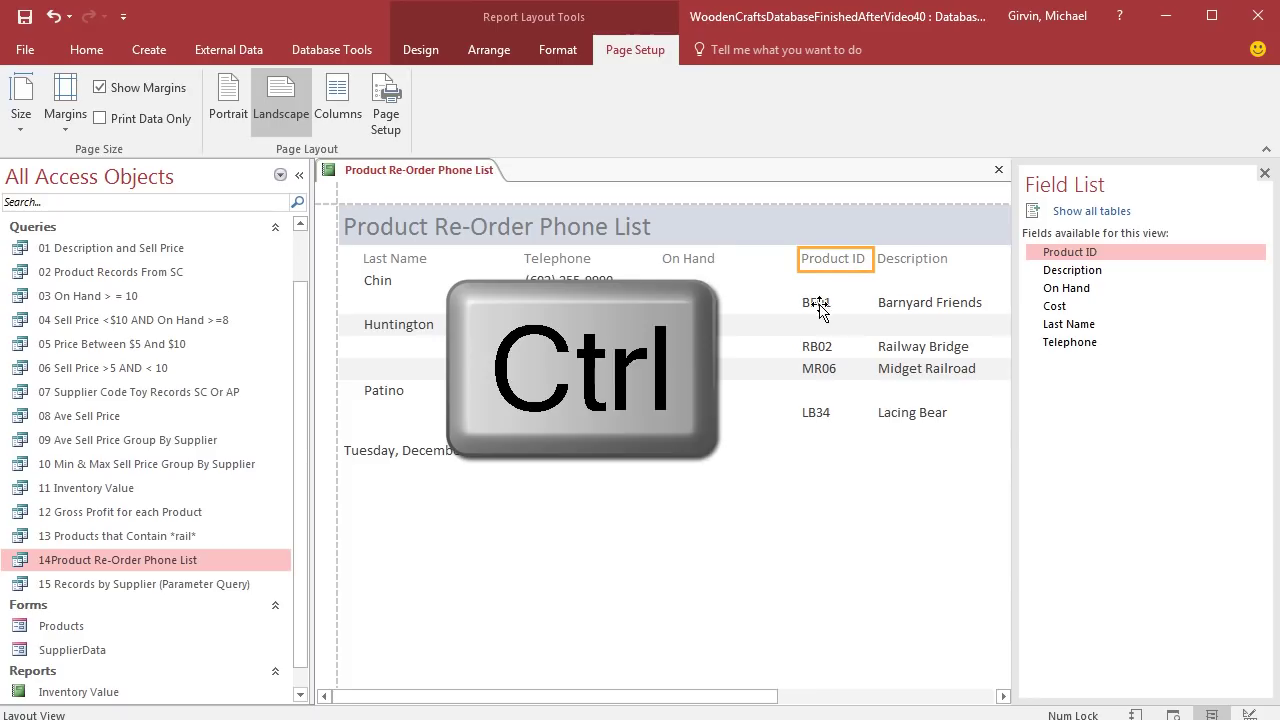
{"action": "left_click", "coordinate": [820, 305], "text": "ctrl"}
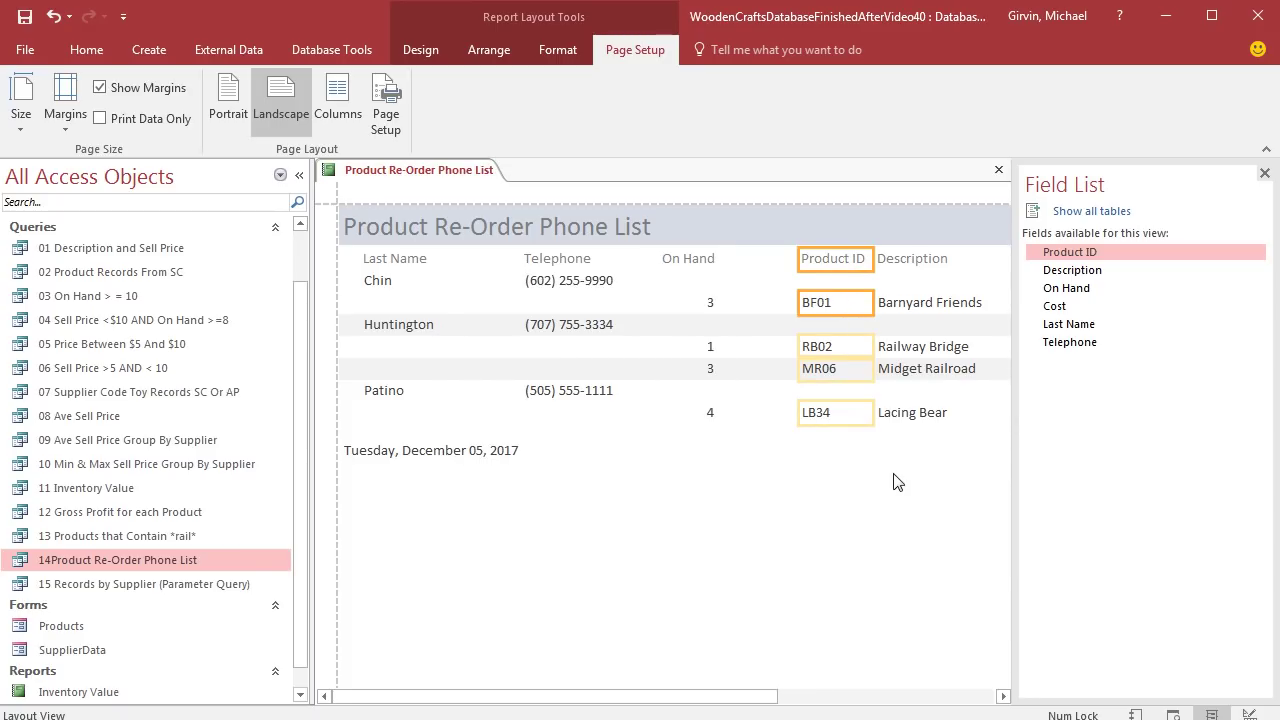
{"action": "key", "text": "Left"}
{"action": "key", "text": "Left"}
{"action": "key", "text": "Left"}
{"action": "key", "text": "Left"}
{"action": "key", "text": "Left"}
{"action": "key", "text": "Left"}
{"action": "key", "text": "Left"}
{"action": "key", "text": "Left"}
{"action": "key", "text": "Left"}
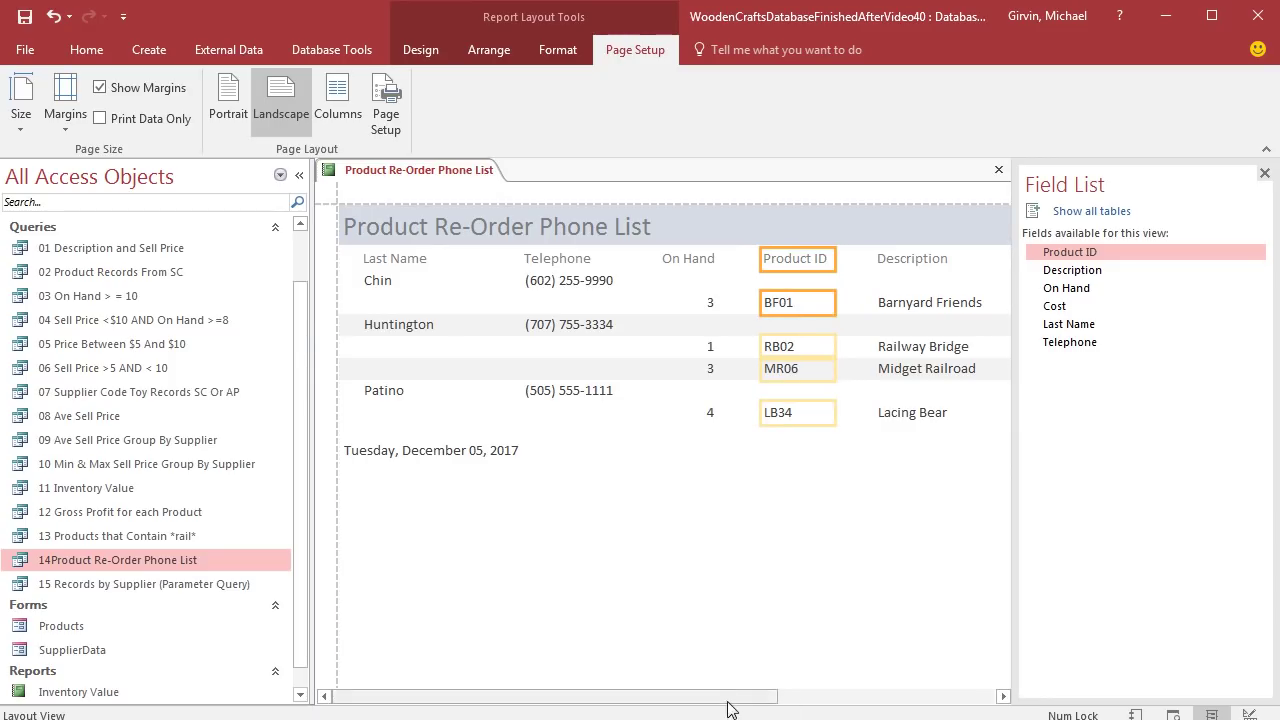
Step: Narrow the Cost column and nudge it left, closer to Description
{"action": "left_click_drag", "start_coordinate": [735, 698], "coordinate": [960, 712]}
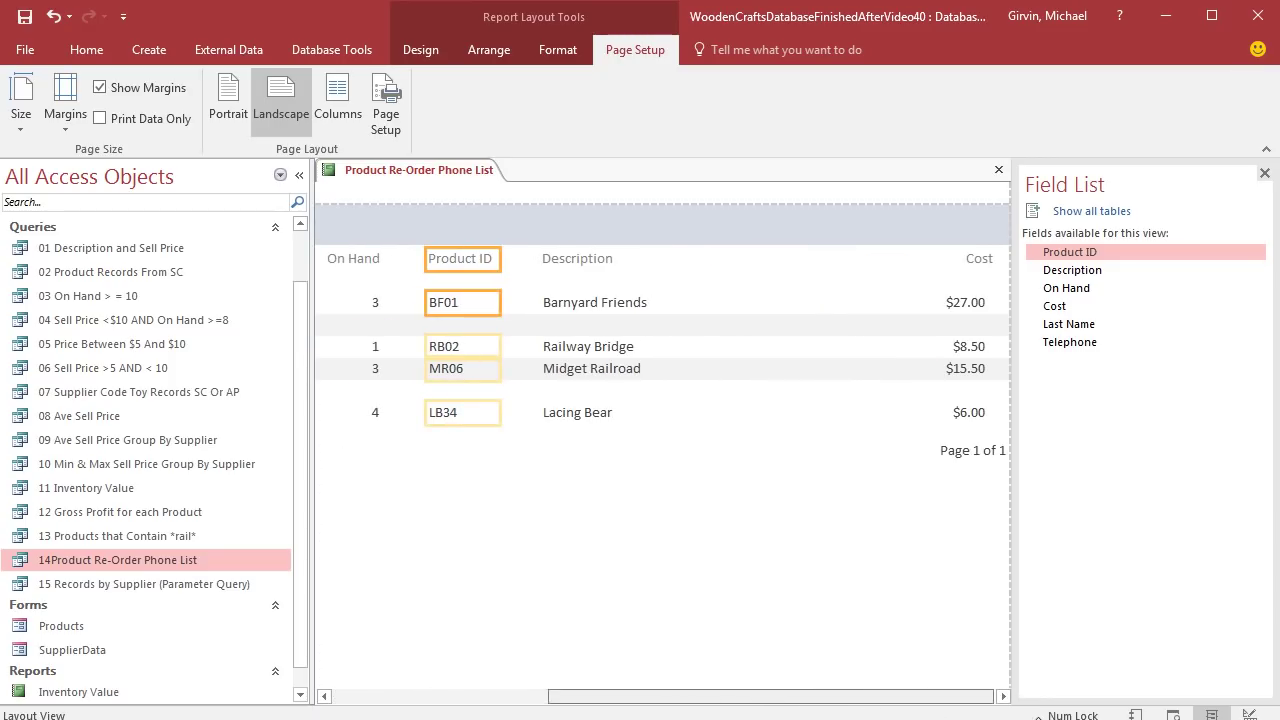
{"action": "left_click", "coordinate": [977, 262]}
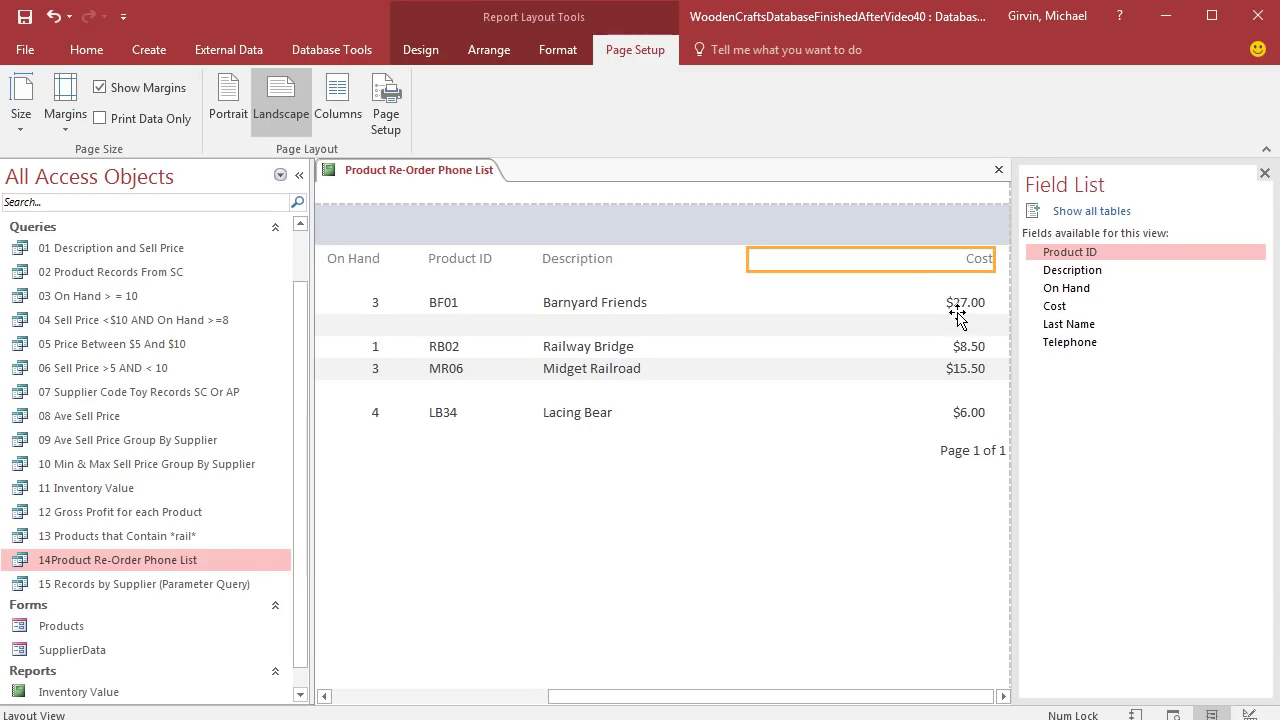
{"action": "left_click", "coordinate": [957, 304], "text": "ctrl"}
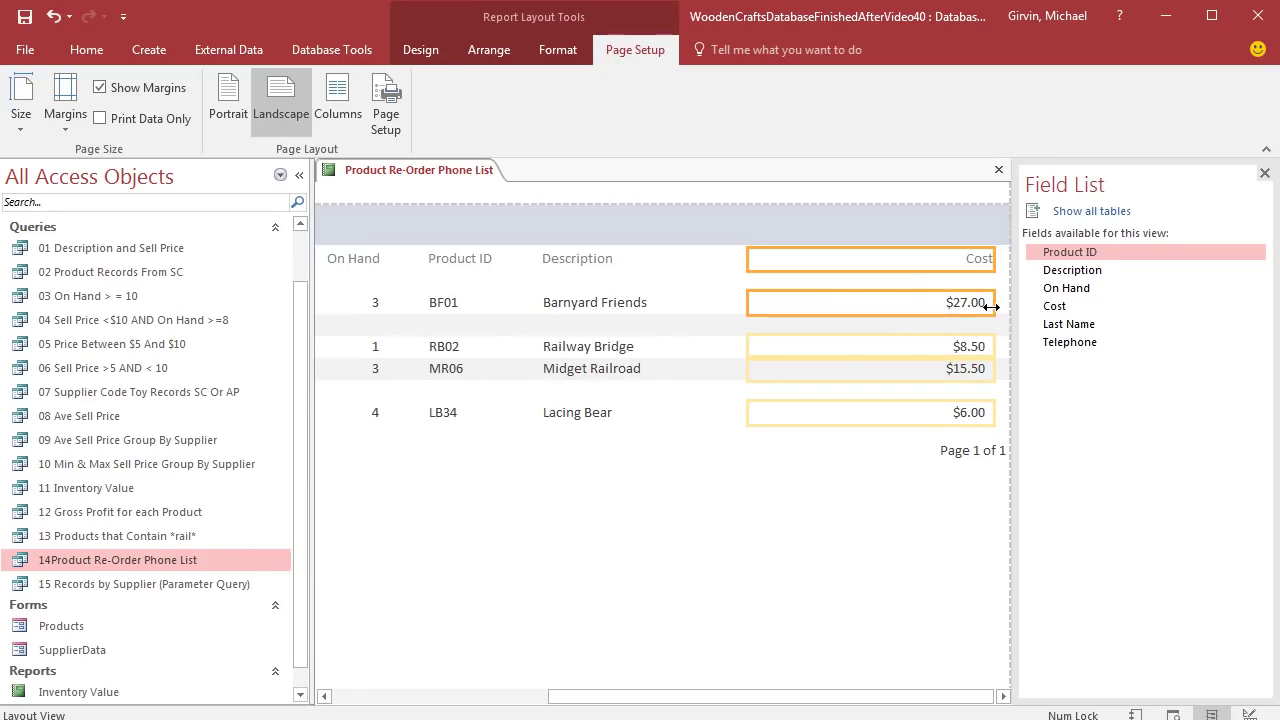
{"action": "left_click_drag", "start_coordinate": [994, 299], "coordinate": [846, 304]}
{"action": "key", "text": "Left"}
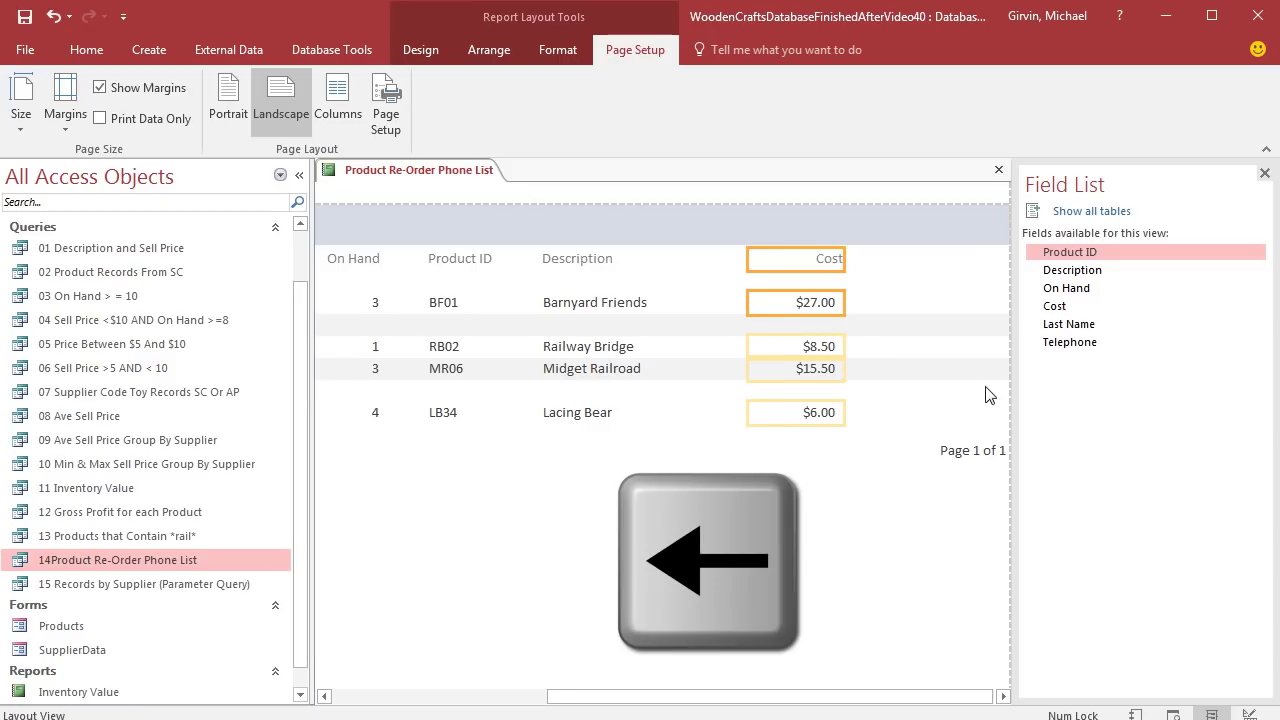
{"action": "key", "text": "Left"}
{"action": "key", "text": "Left"}
{"action": "key", "text": "Left"}
{"action": "key", "text": "Left"}
{"action": "key", "text": "Left"}
{"action": "key", "text": "Left"}
{"action": "key", "text": "Left"}
{"action": "key", "text": "Left"}
{"action": "key", "text": "Left"}
{"action": "key", "text": "Left"}
{"action": "key", "text": "Left"}
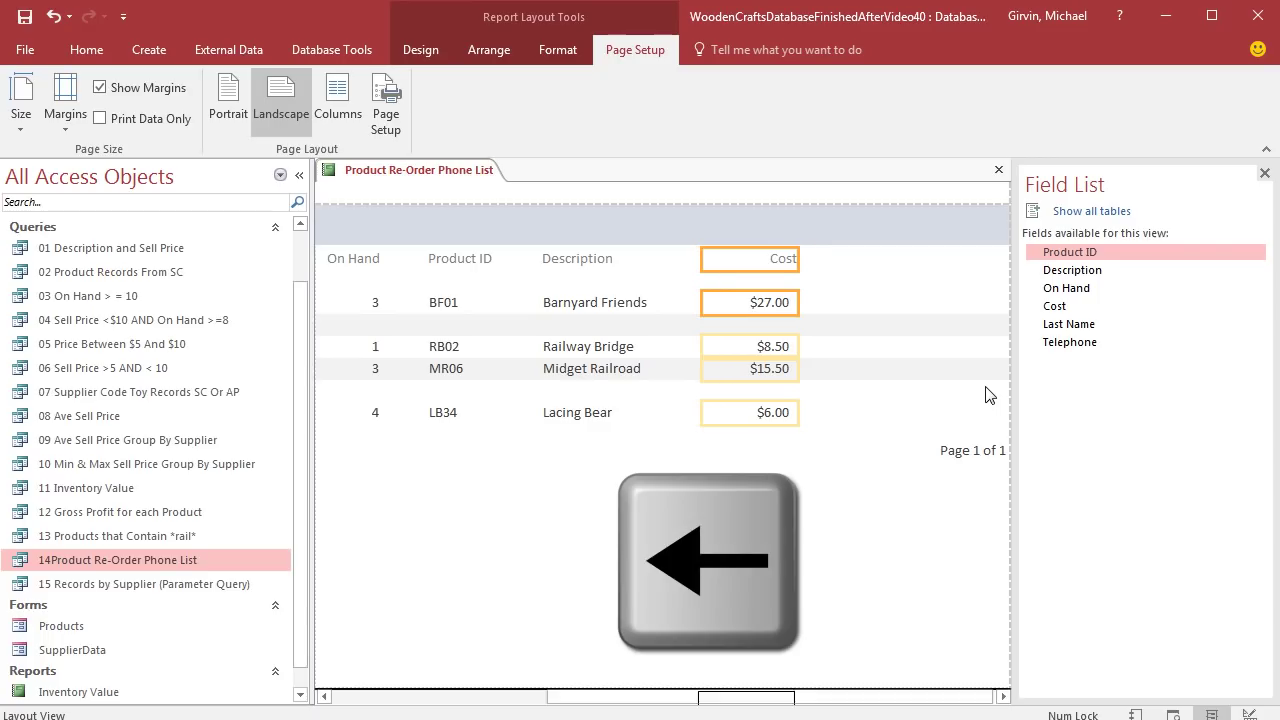
{"action": "key", "text": "Left"}
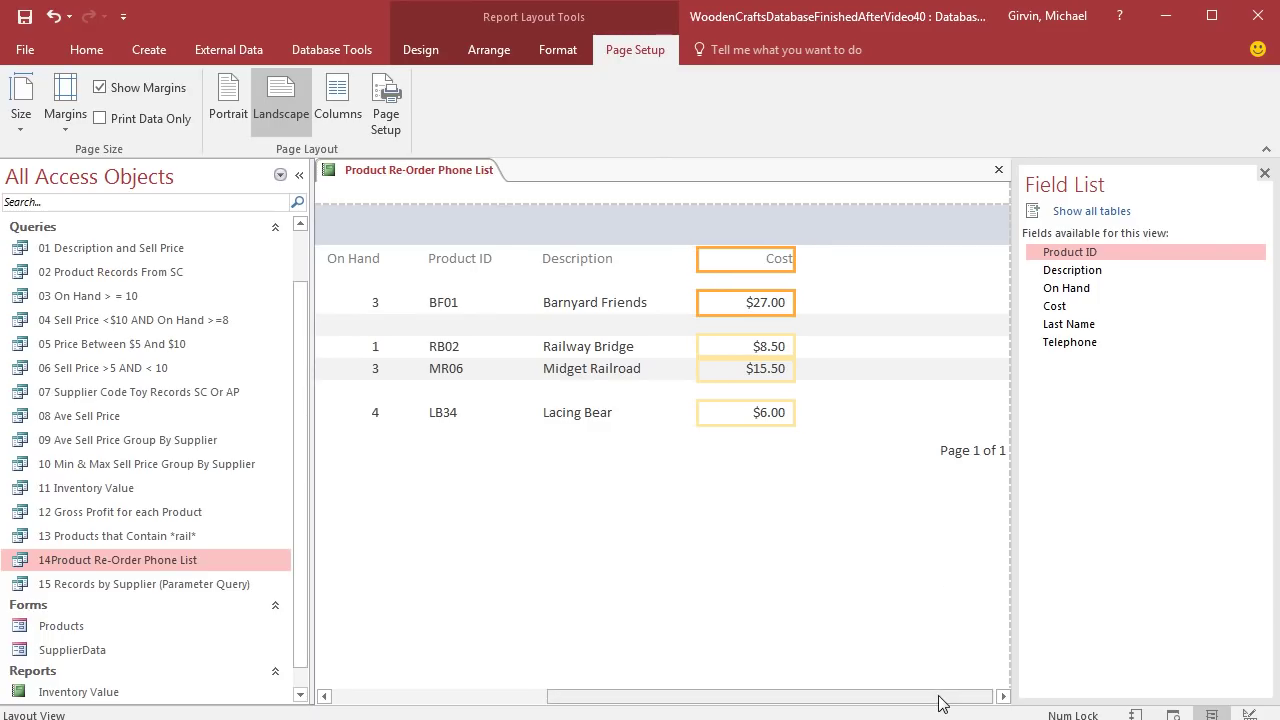
Step: Select the Cost, Description, Product ID, On Hand and Telephone column headings together
{"action": "left_click_drag", "start_coordinate": [938, 699], "coordinate": [800, 706]}
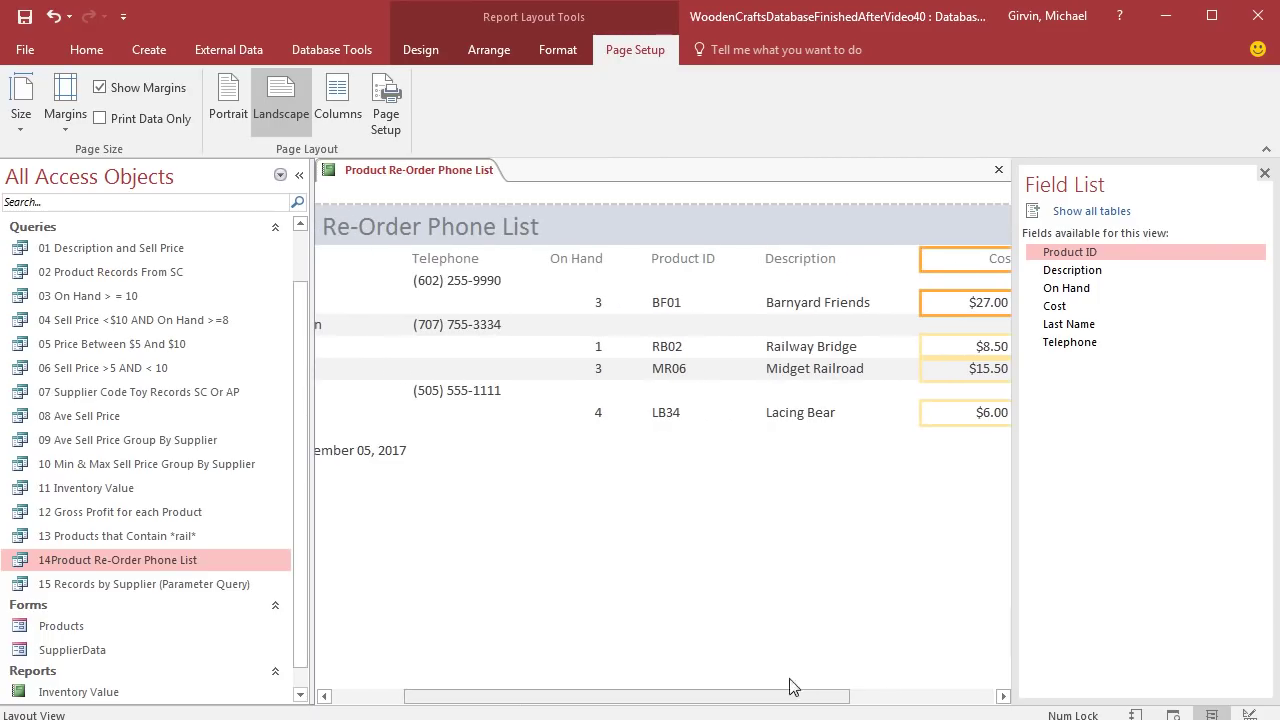
{"action": "left_click", "coordinate": [926, 258]}
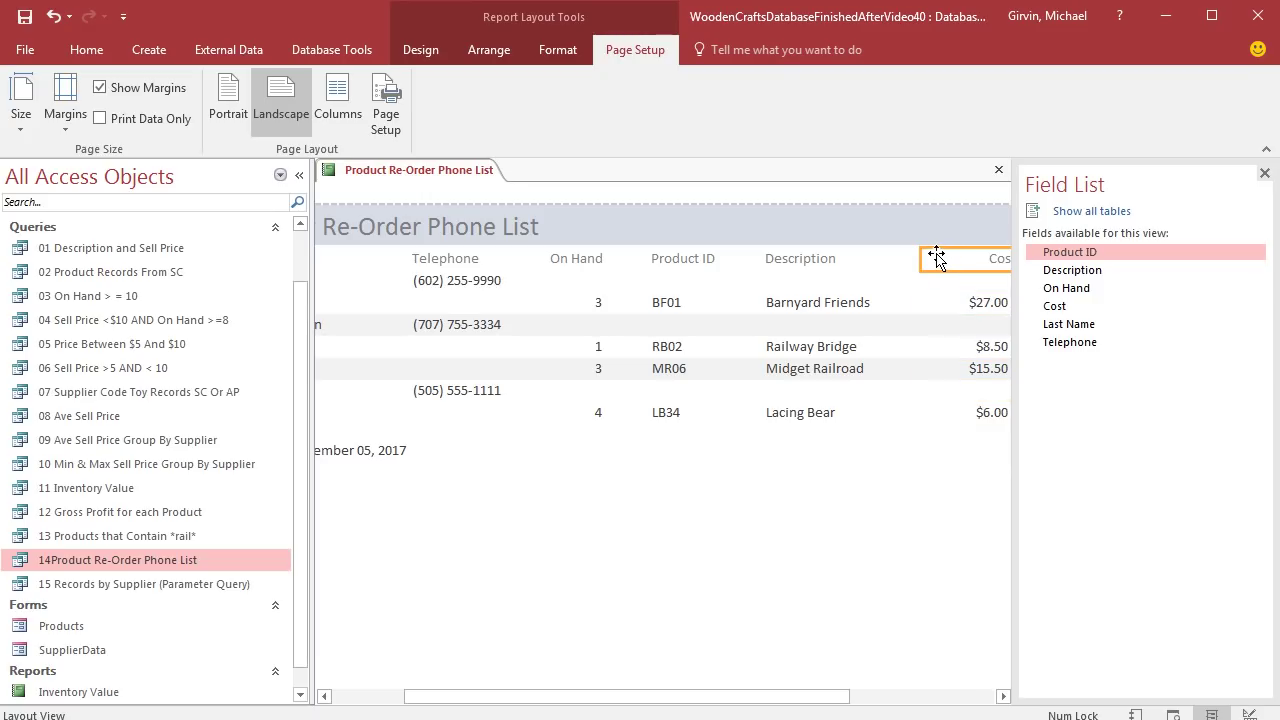
{"action": "left_click", "coordinate": [785, 268], "text": "ctrl"}
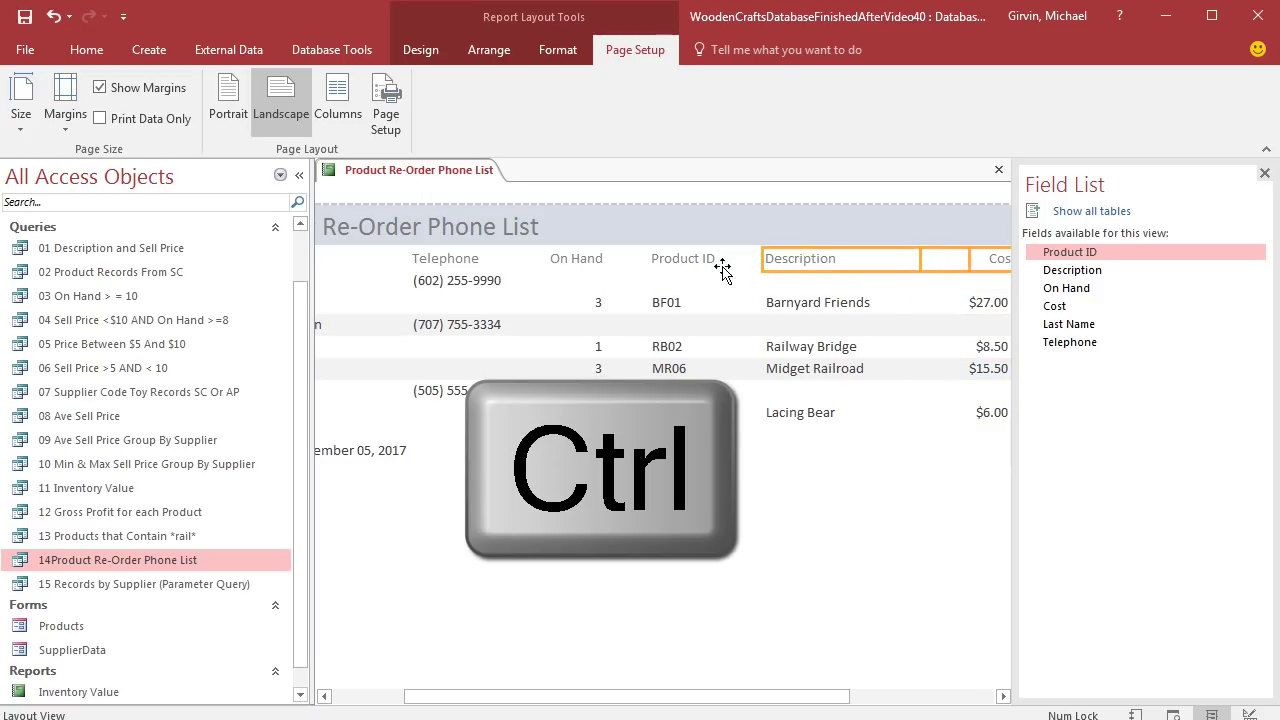
{"action": "left_click", "coordinate": [697, 262], "text": "ctrl"}
{"action": "left_click", "coordinate": [580, 264], "text": "ctrl"}
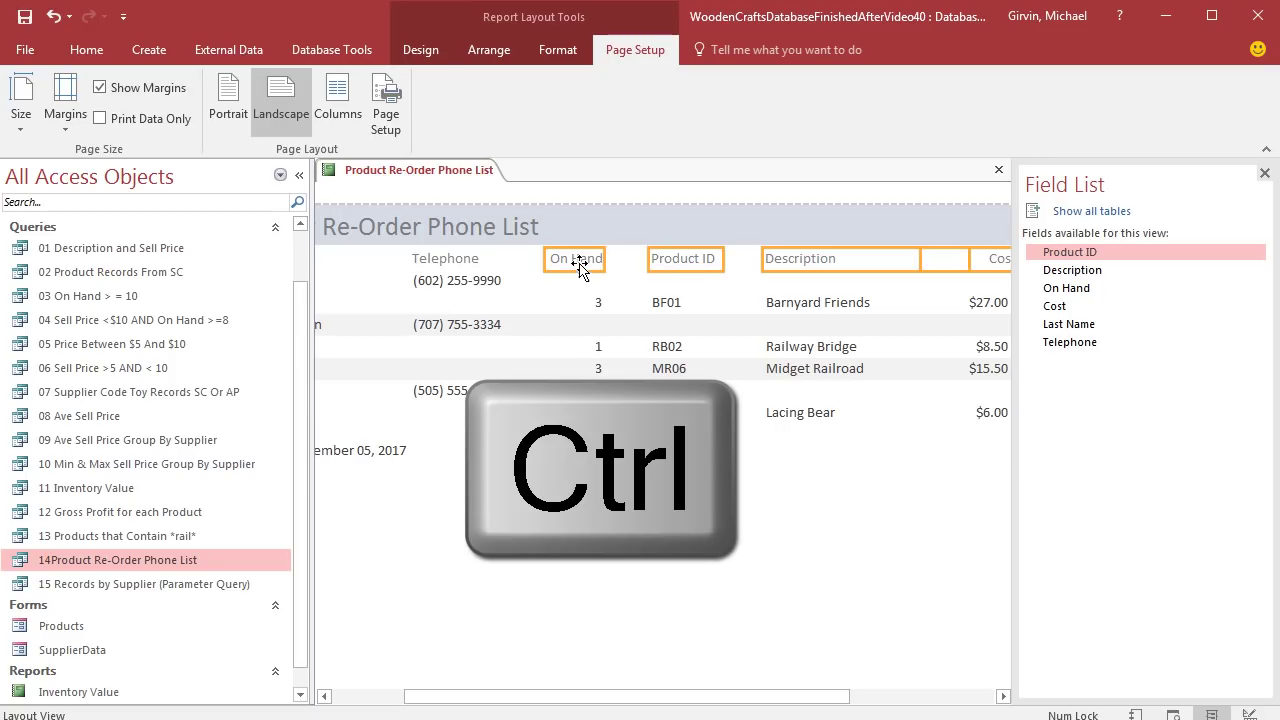
{"action": "left_click", "coordinate": [473, 264], "text": "ctrl"}
{"action": "left_click_drag", "start_coordinate": [466, 700], "coordinate": [368, 697]}
{"action": "key", "text": "ctrl"}
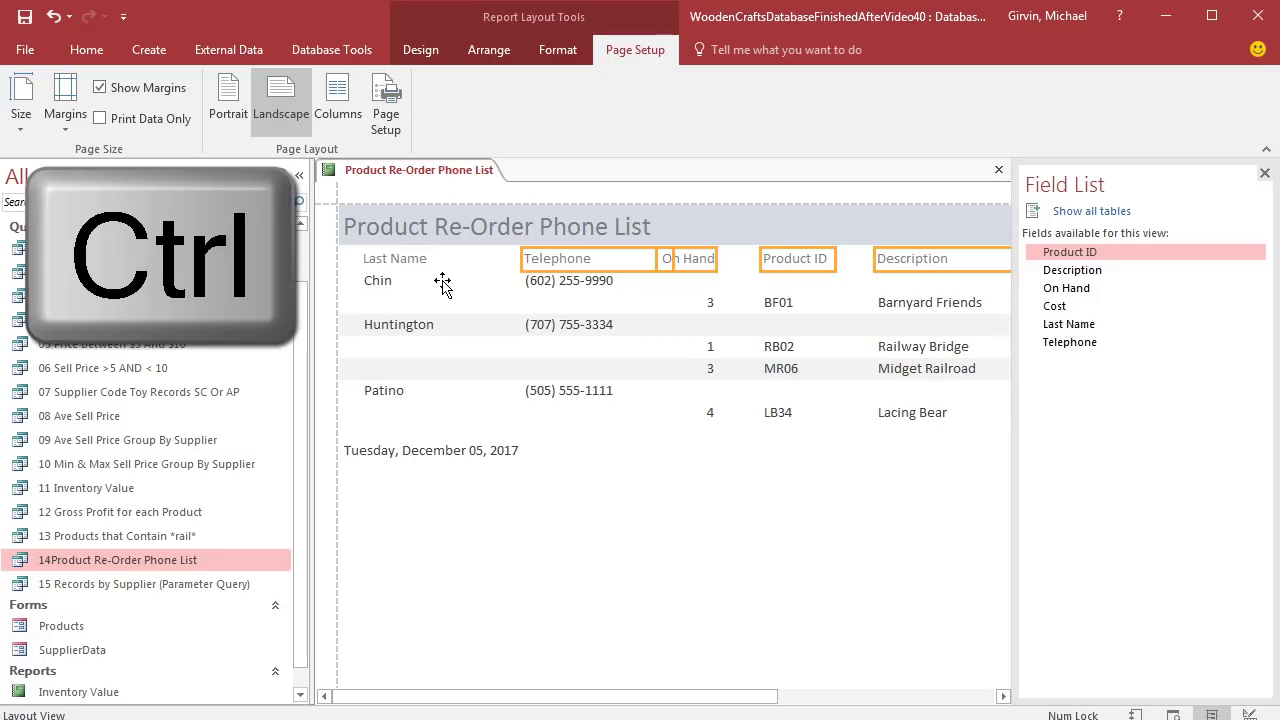
Step: Add Last Name to the selection and make all six headings bold at 14 point
{"action": "left_click", "coordinate": [413, 260], "text": "ctrl"}
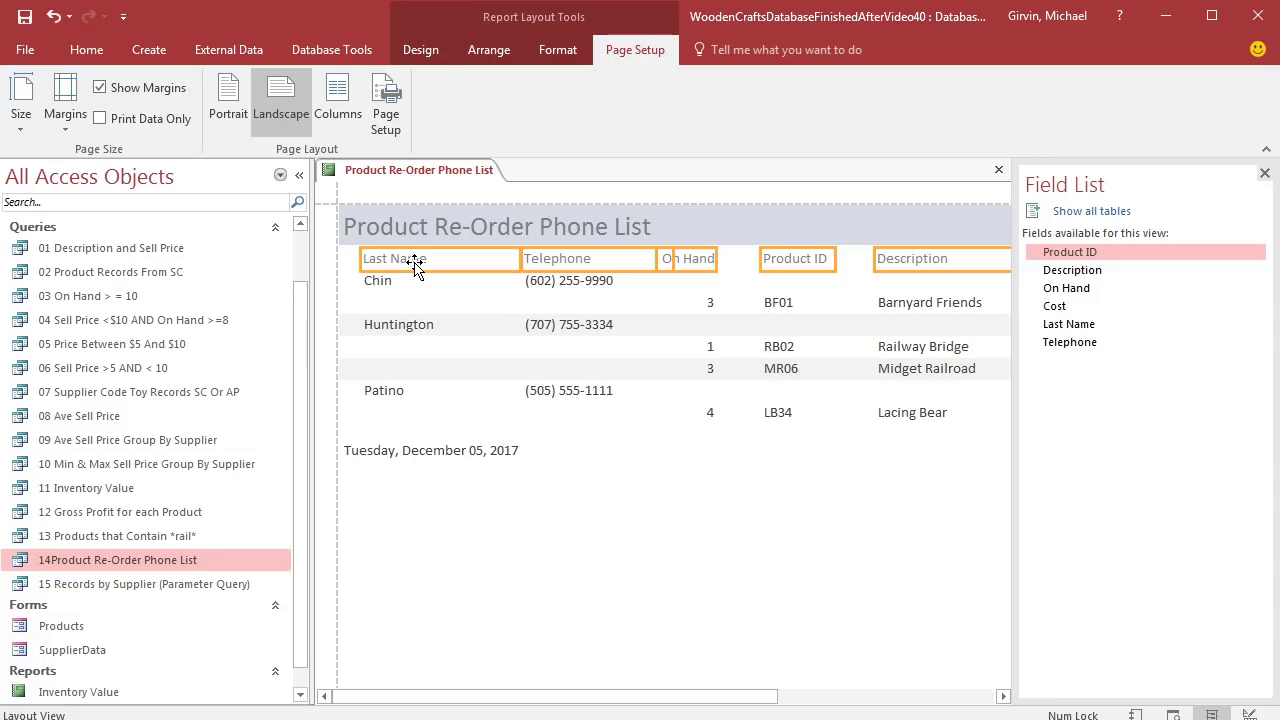
{"action": "left_click", "coordinate": [558, 52]}
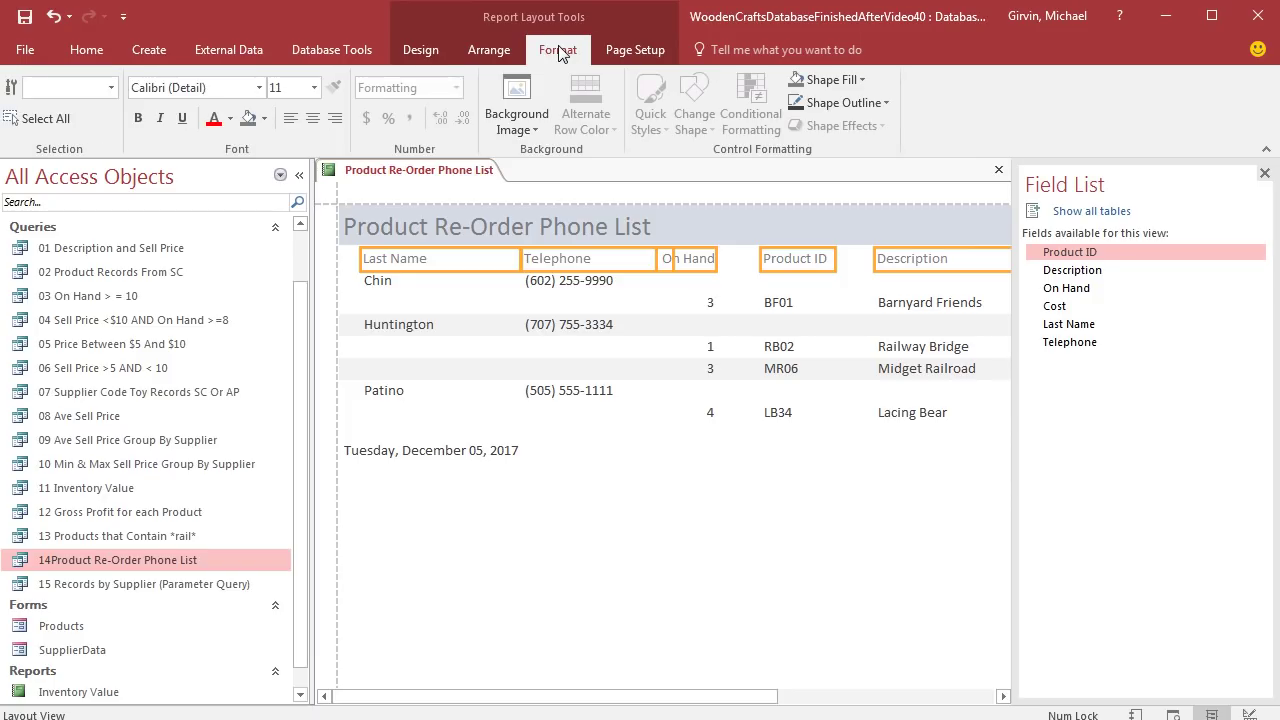
{"action": "left_click", "coordinate": [138, 118]}
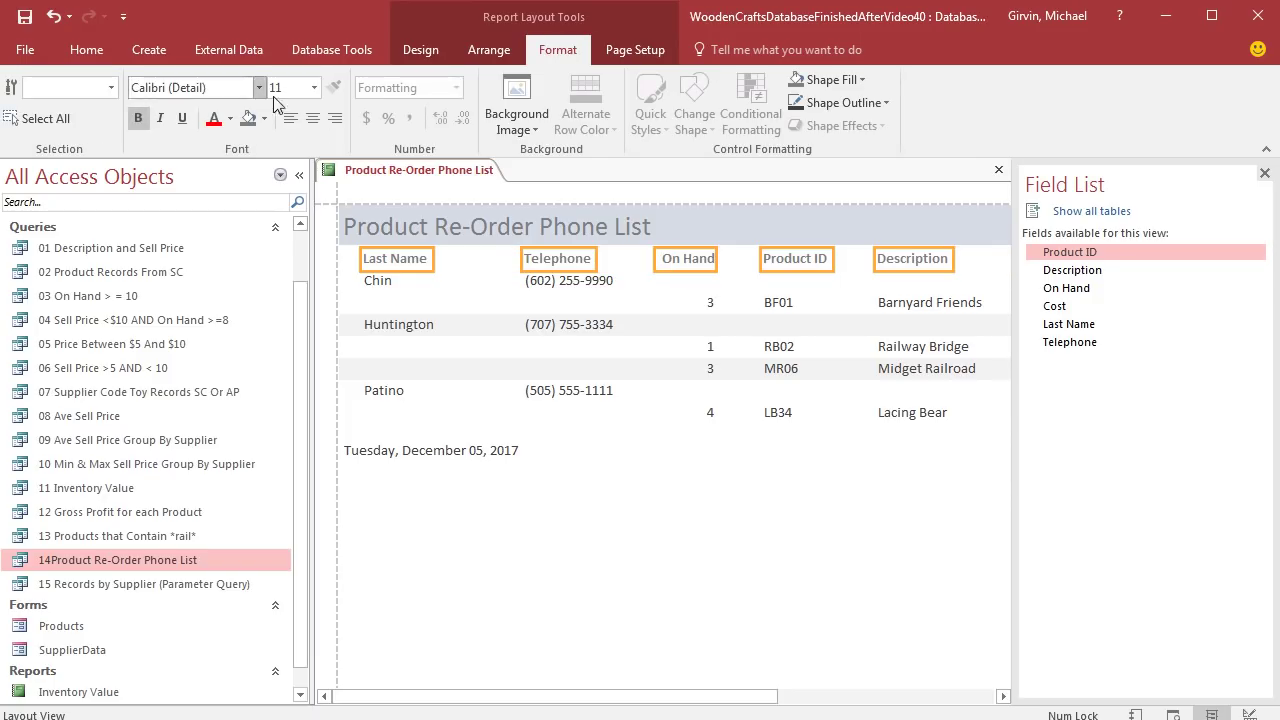
{"action": "left_click", "coordinate": [314, 87]}
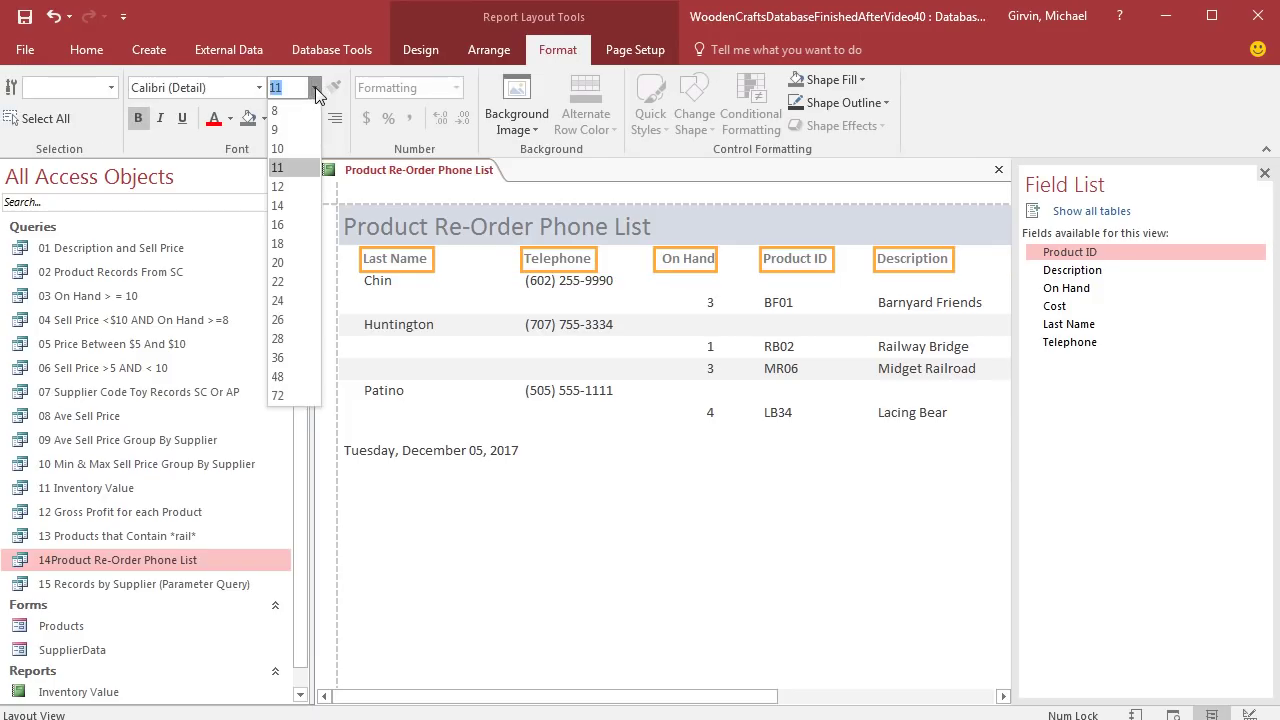
{"action": "left_click", "coordinate": [286, 187]}
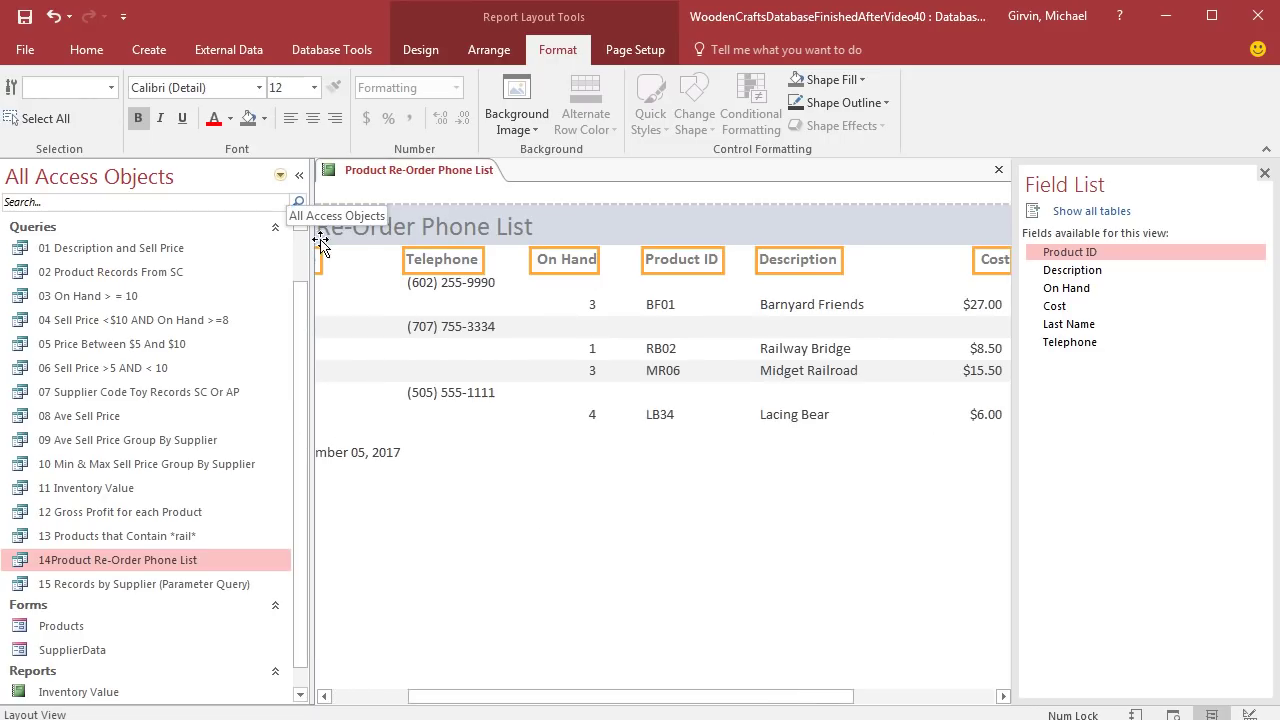
{"action": "left_click", "coordinate": [315, 87]}
{"action": "left_click", "coordinate": [278, 205]}
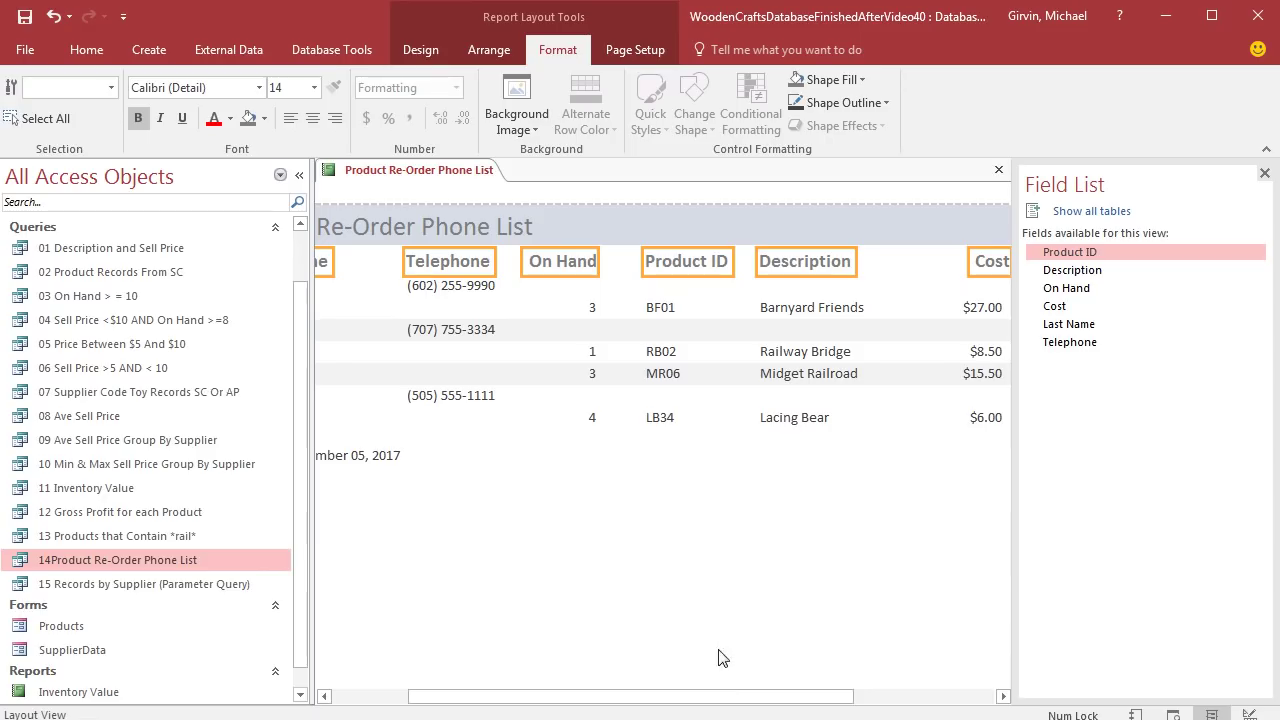
{"action": "left_click_drag", "start_coordinate": [723, 694], "coordinate": [631, 676]}
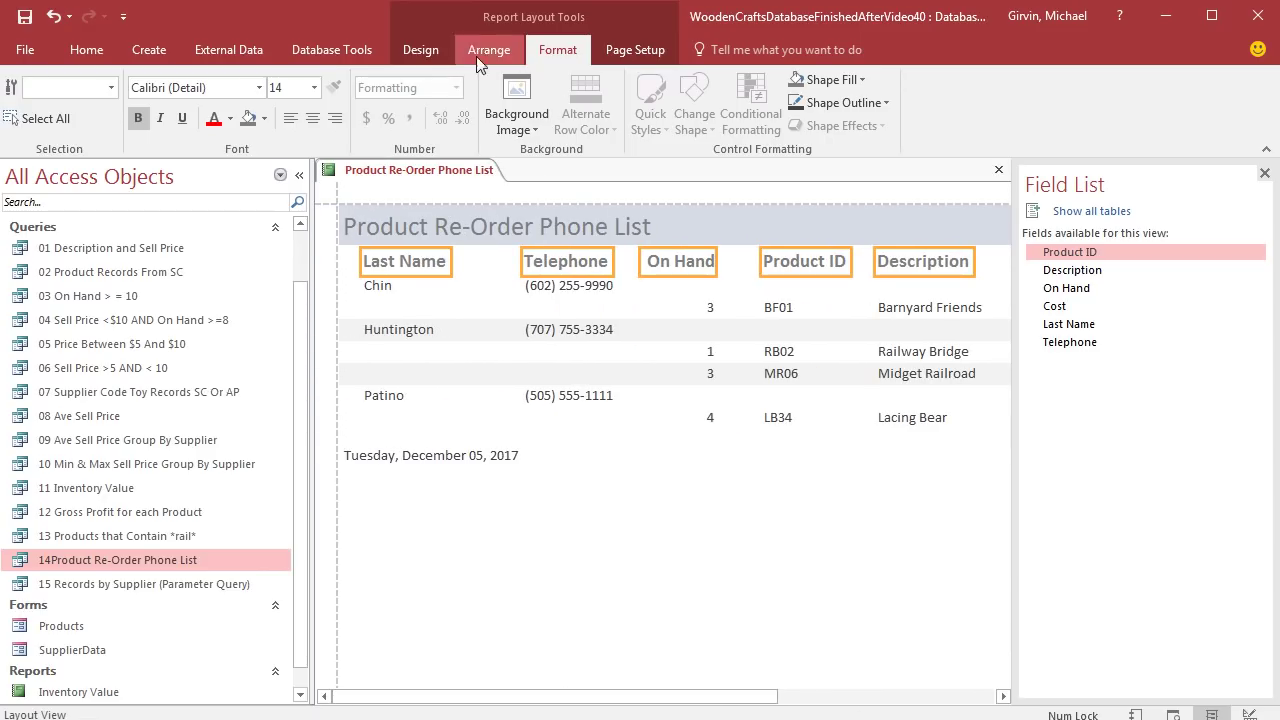
{"action": "left_click", "coordinate": [426, 50]}
Step: Show the Product Re-Order Phone List report in Print Preview
{"action": "left_click", "coordinate": [16, 132]}
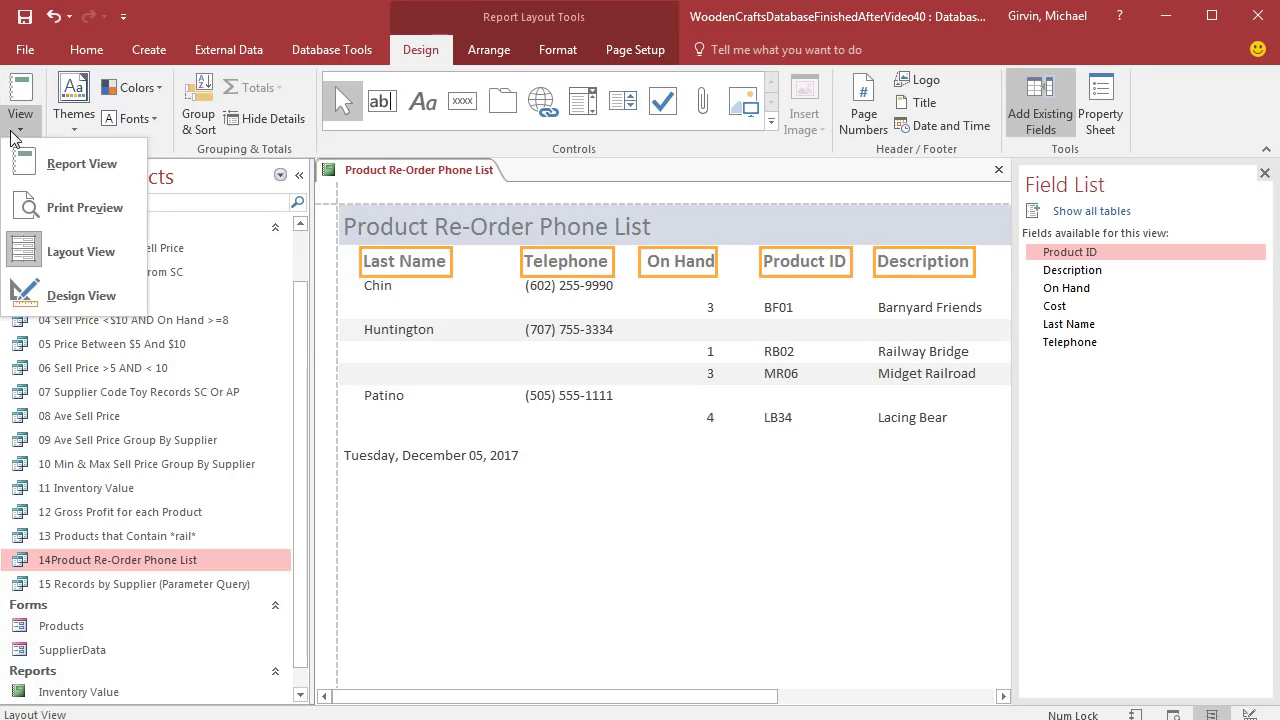
{"action": "left_click", "coordinate": [44, 207]}
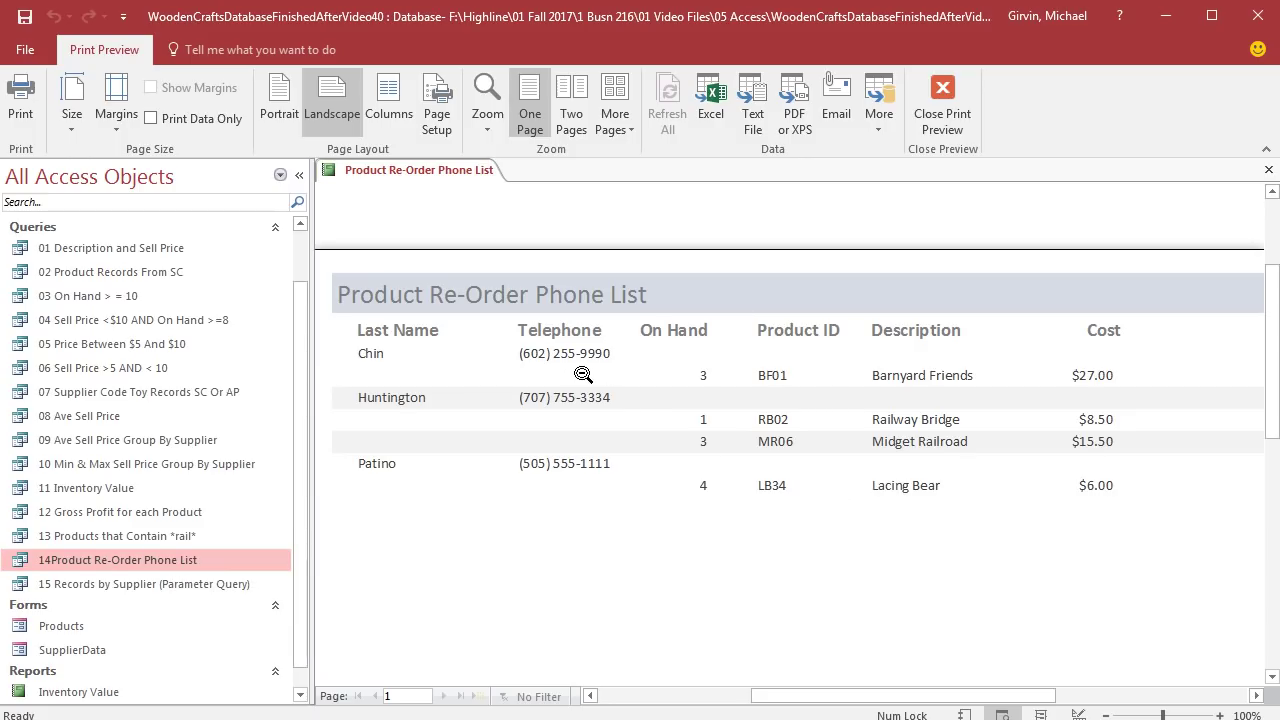
Step: Save the report design, then open Products and edit BL23 Blocks in Box's On Hand to 4
{"action": "left_click", "coordinate": [1269, 170]}
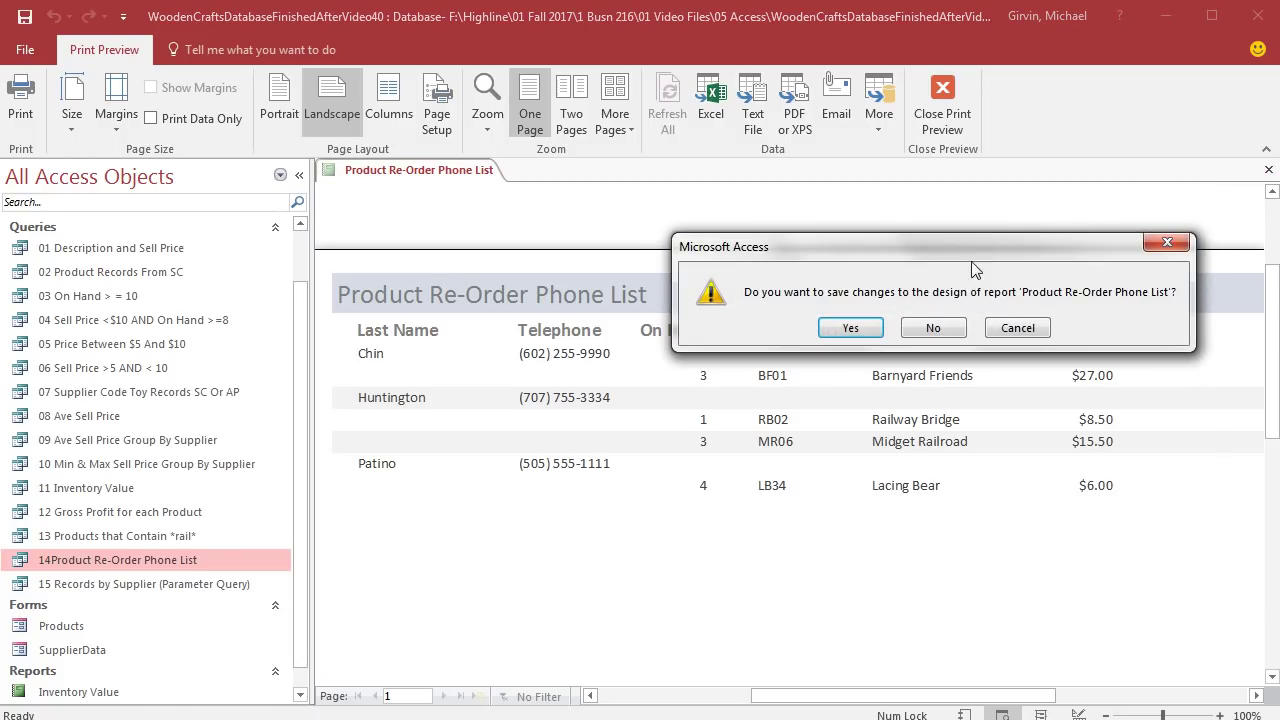
{"action": "left_click", "coordinate": [835, 338]}
{"action": "double_click", "coordinate": [77, 630]}
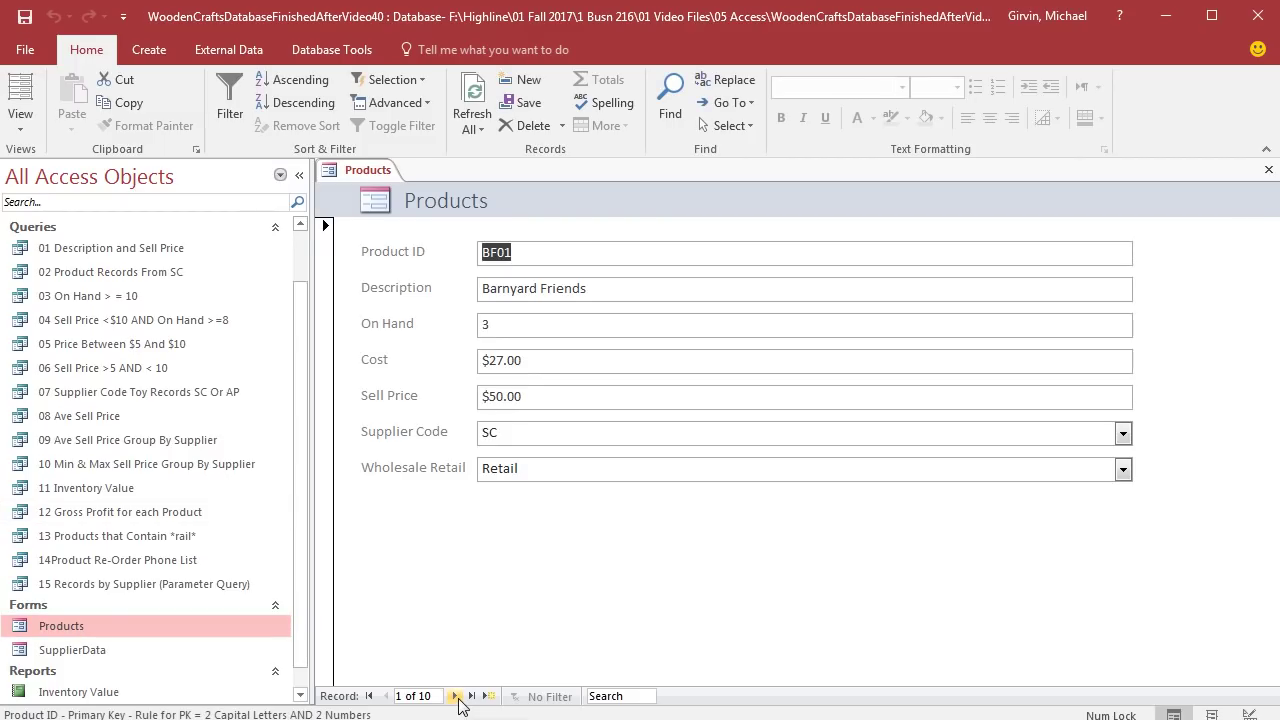
{"action": "left_click", "coordinate": [455, 697]}
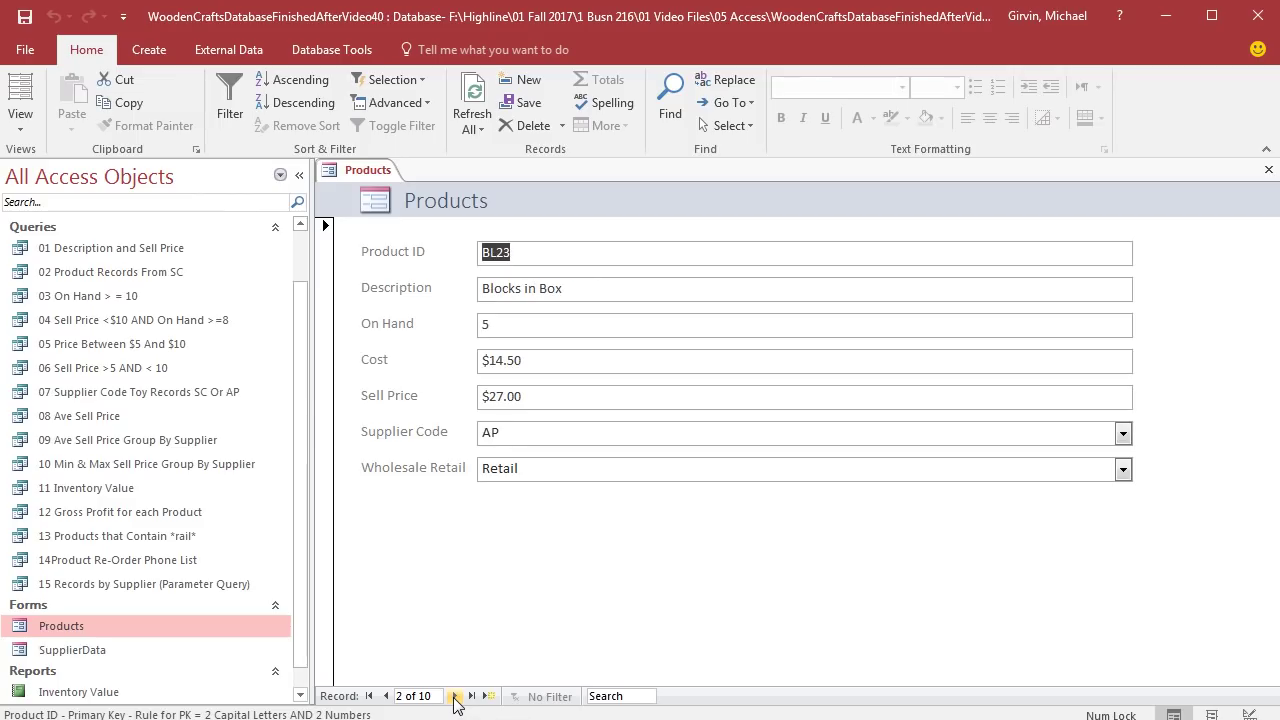
{"action": "left_click", "coordinate": [509, 323]}
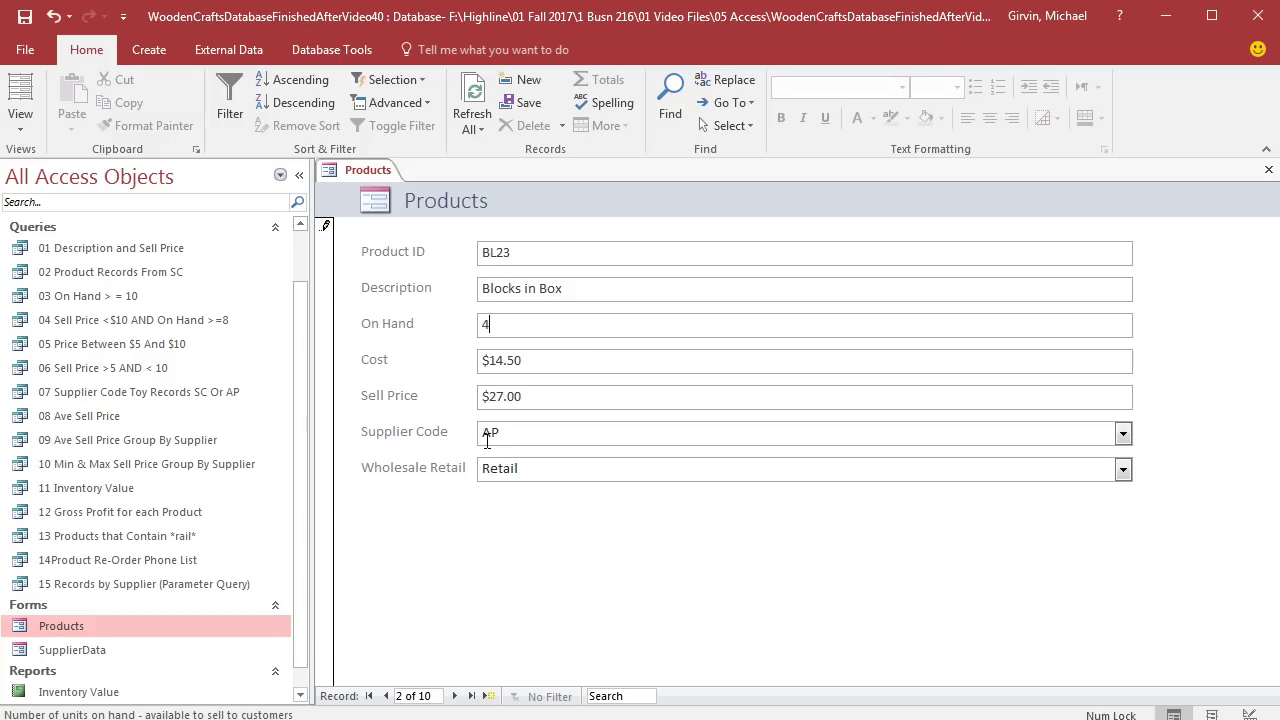
Step: Close the Products form and reopen the Product Re-Order Phone List report, now including Blocks in Box
{"action": "left_click", "coordinate": [1270, 172]}
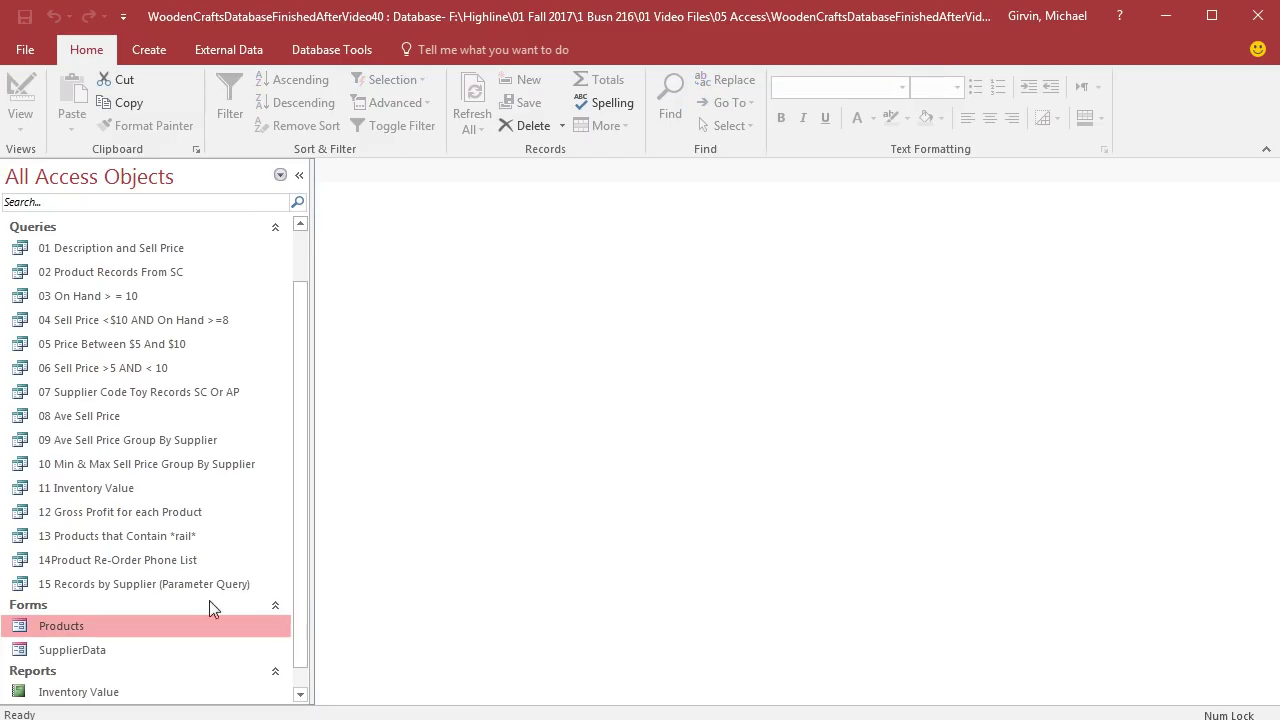
{"action": "scroll", "coordinate": [303, 560], "scroll_direction": "down", "scroll_amount": 1}
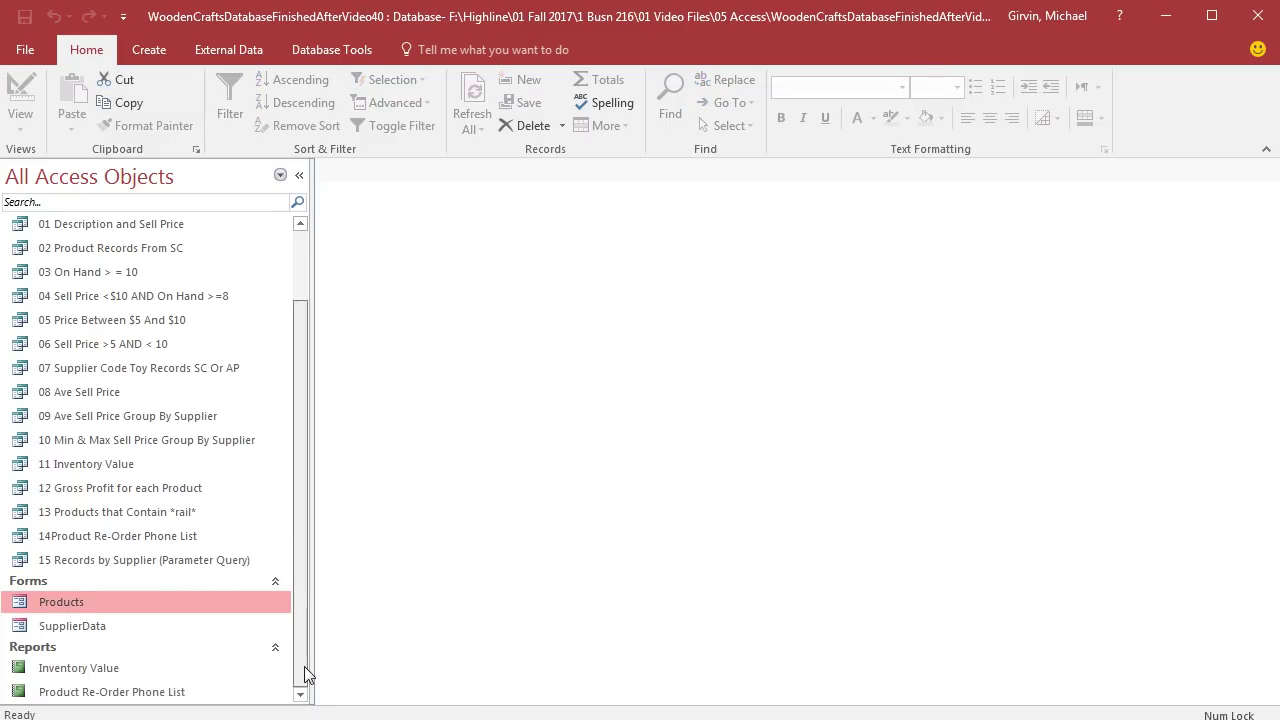
{"action": "double_click", "coordinate": [103, 692]}
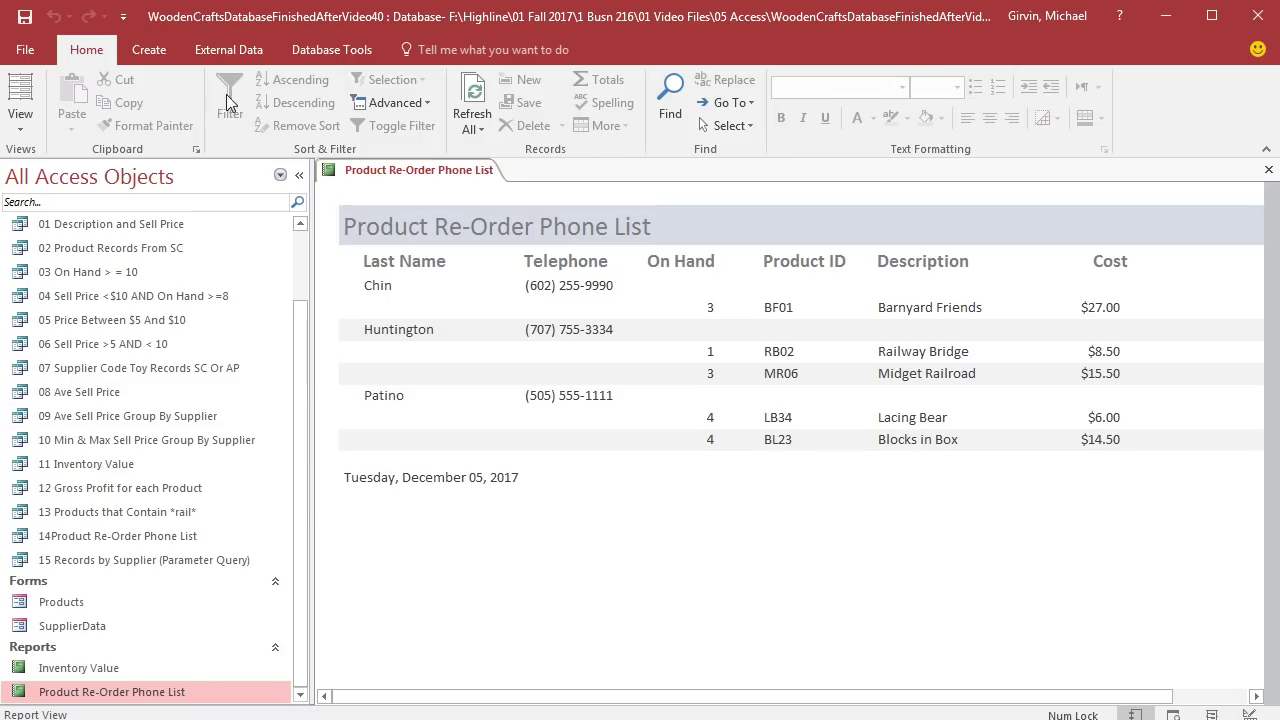
Step: Show the ribbon's Create commands while the five-product report remains open
{"action": "left_click", "coordinate": [160, 48]}
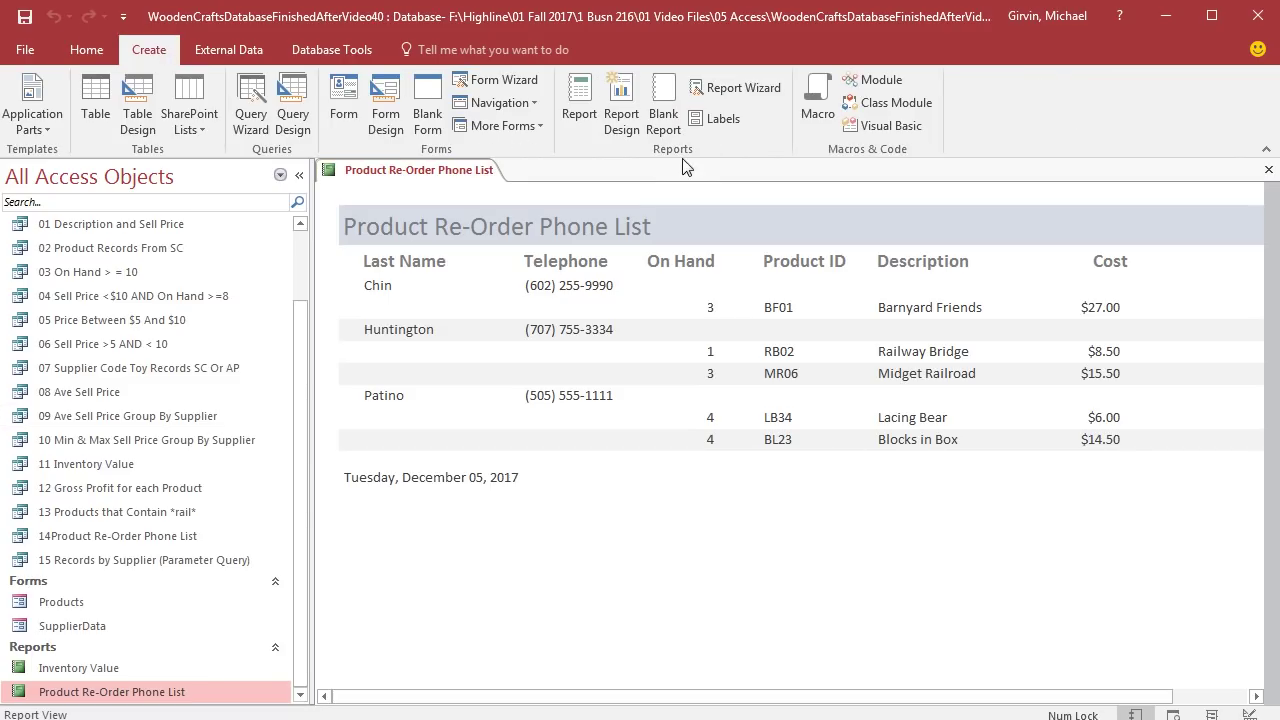